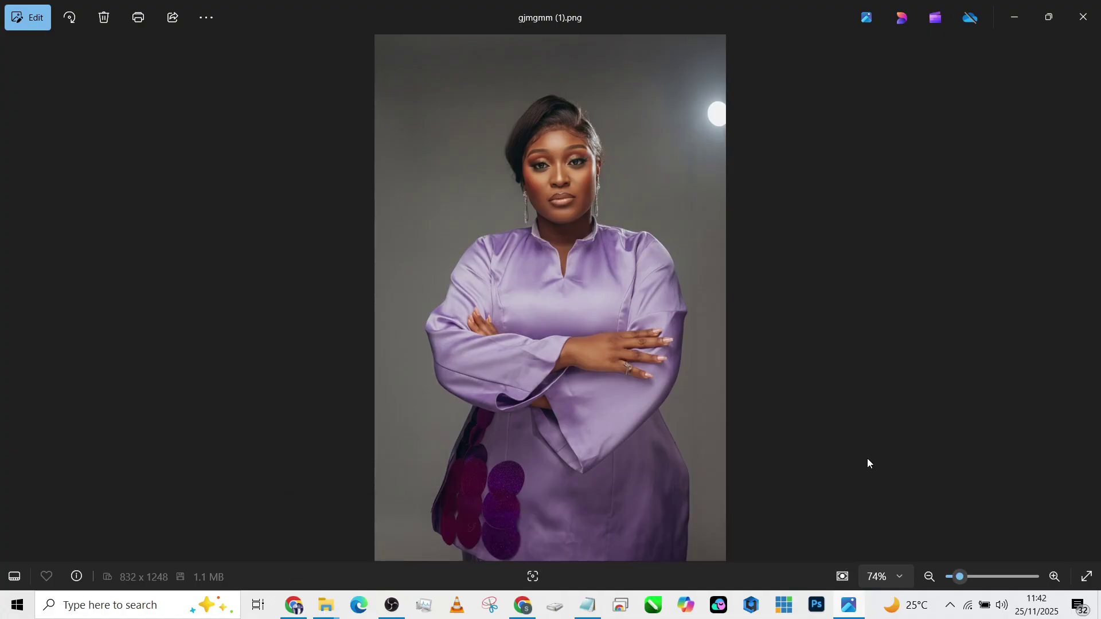
# Browse the purple-themed sample screenshots and the two source portraits of the woman in the picture folder
pyautogui.press('Right')
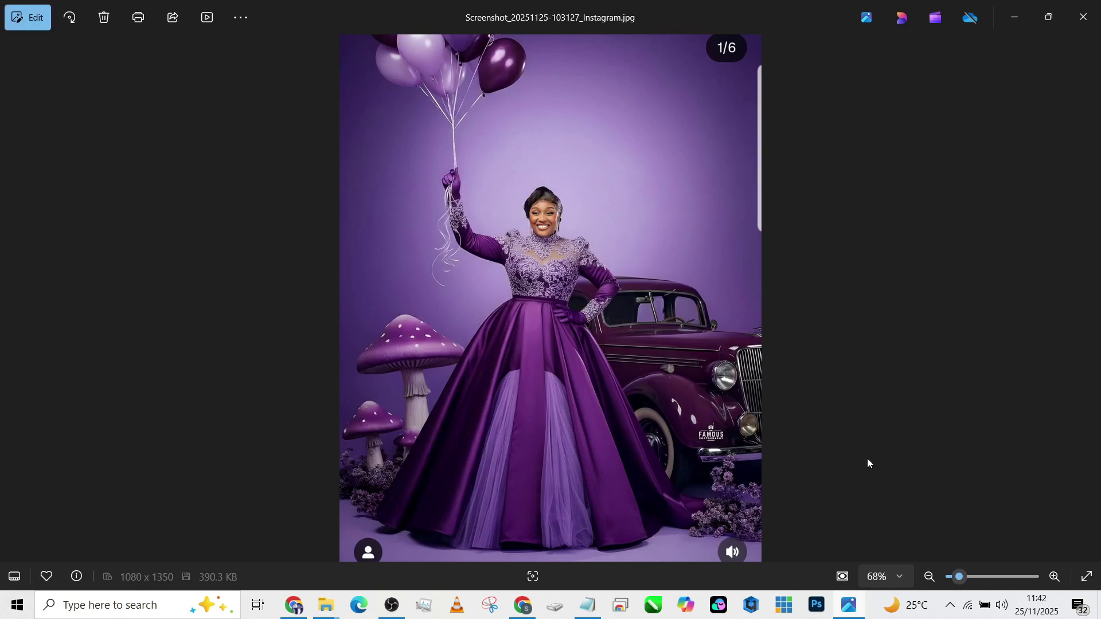
pyautogui.press('Right')
pyautogui.press('Right')
pyautogui.press('Right')
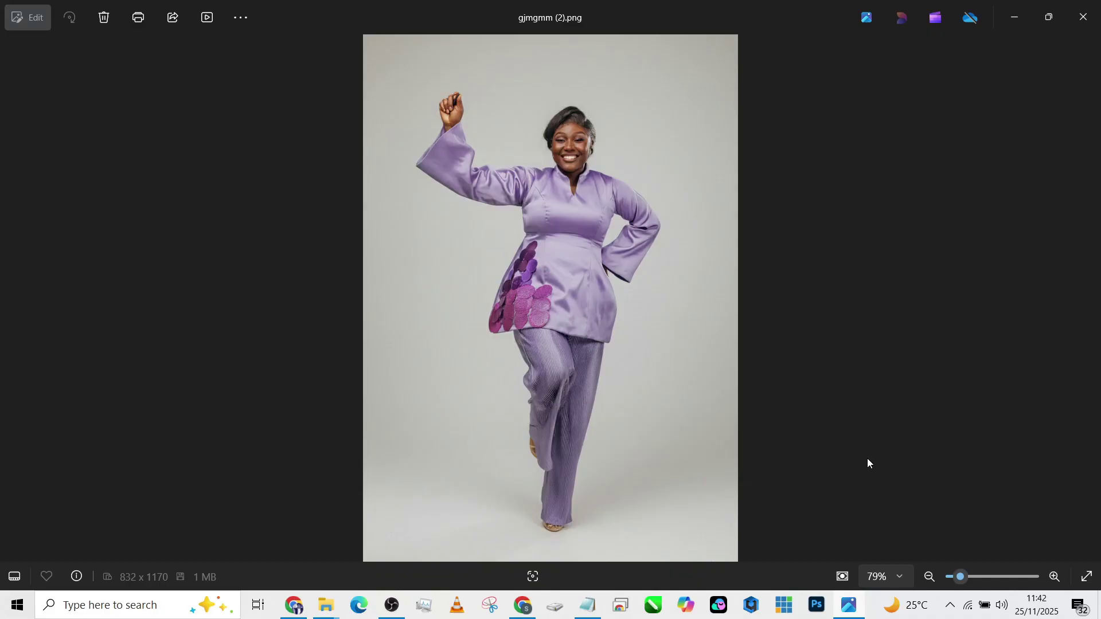
pyautogui.press('Left')
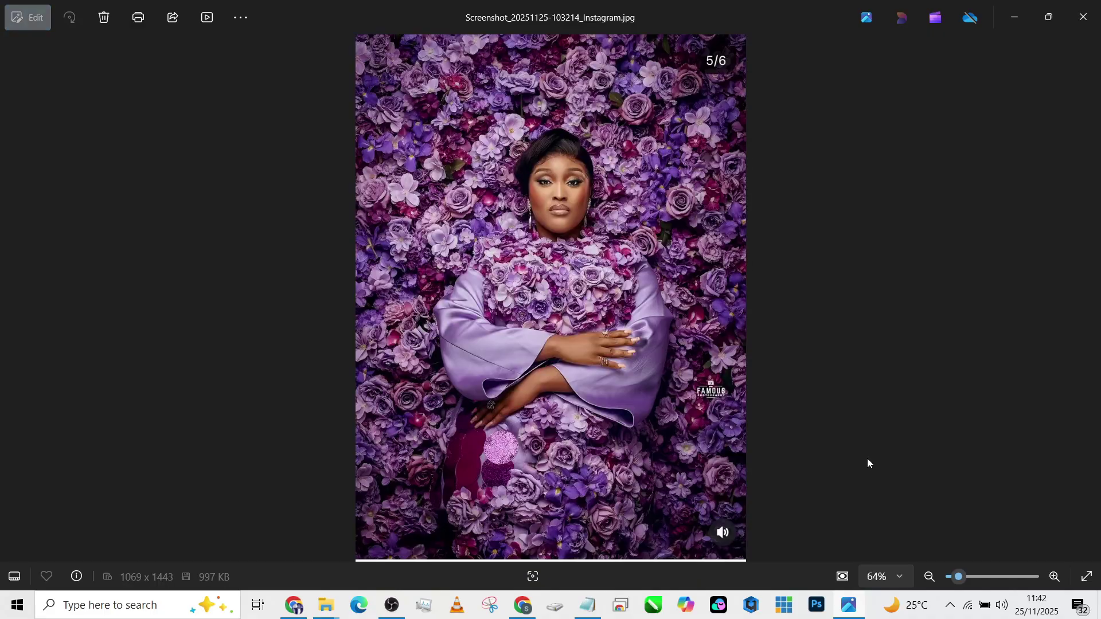
pyautogui.press('Left')
pyautogui.press('Right')
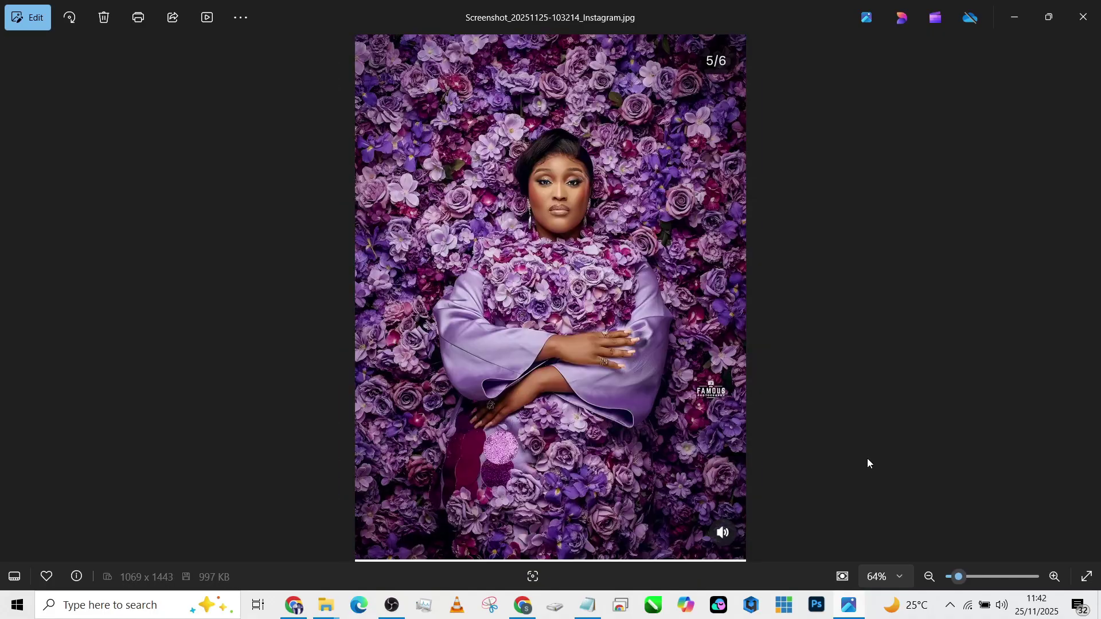
pyautogui.press('Right')
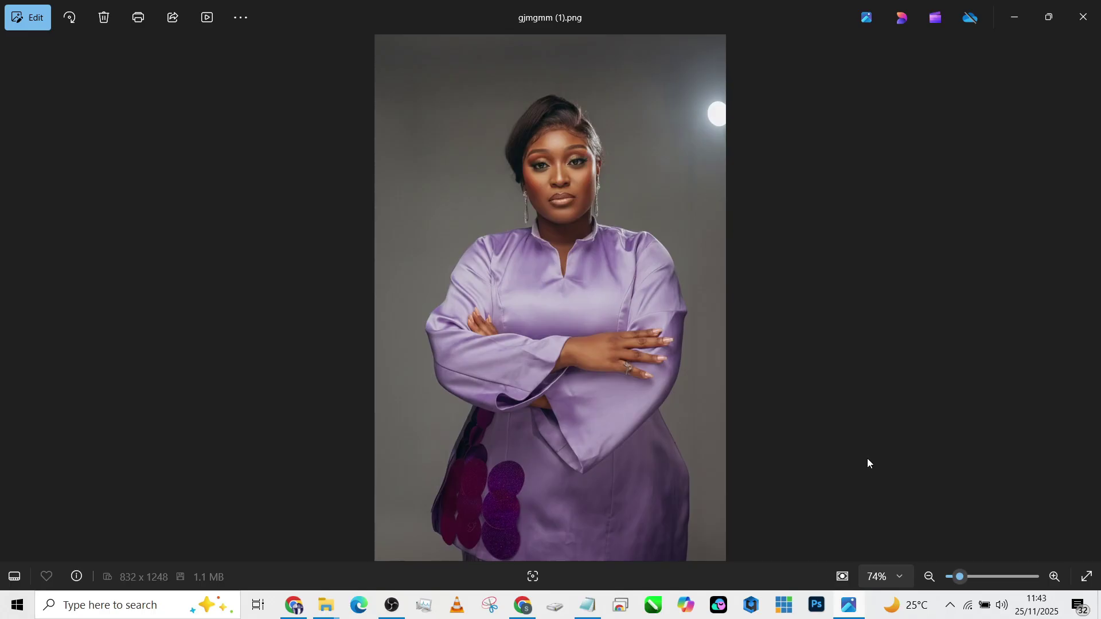
# Switch to Gemini in Chrome, turn on image creation for the new chat and dismiss the upgrade offer
pyautogui.click(521, 606)
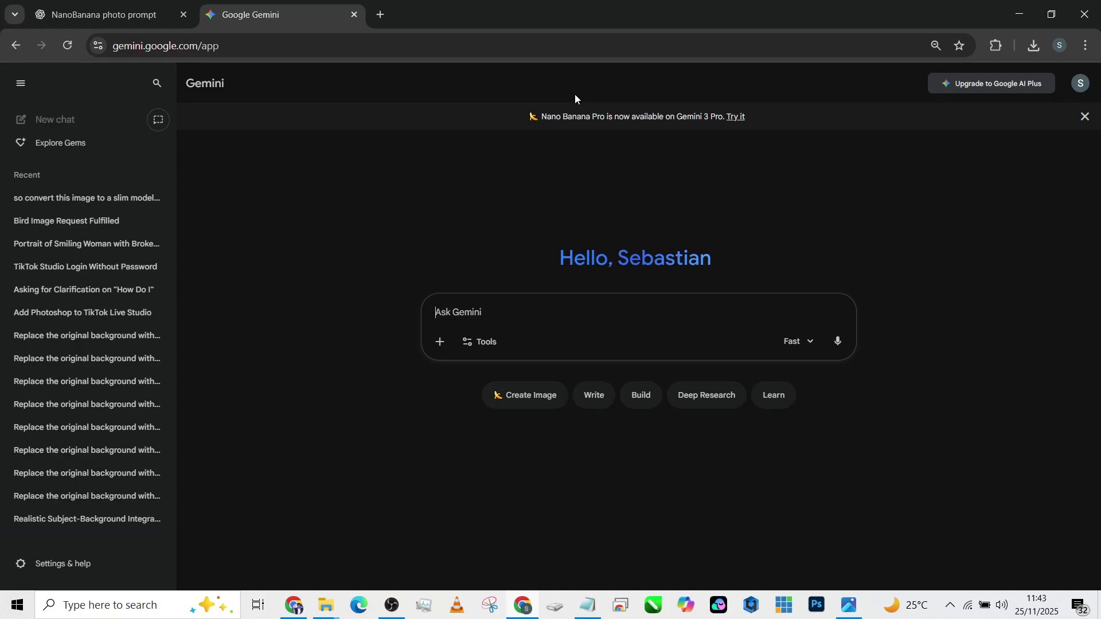
pyautogui.click(521, 395)
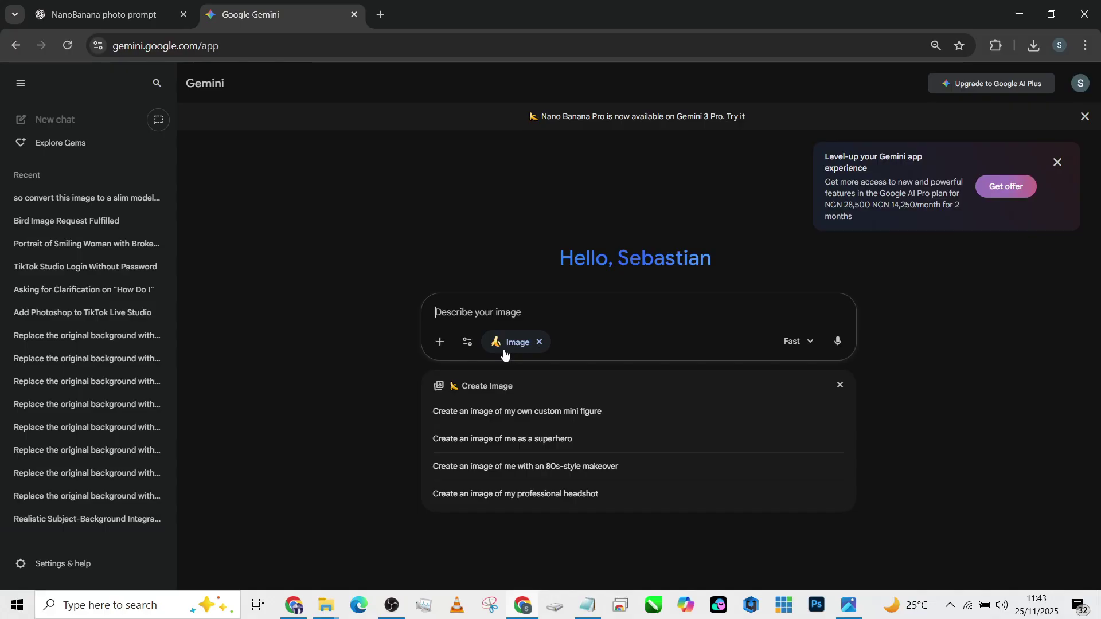
pyautogui.click(1057, 162)
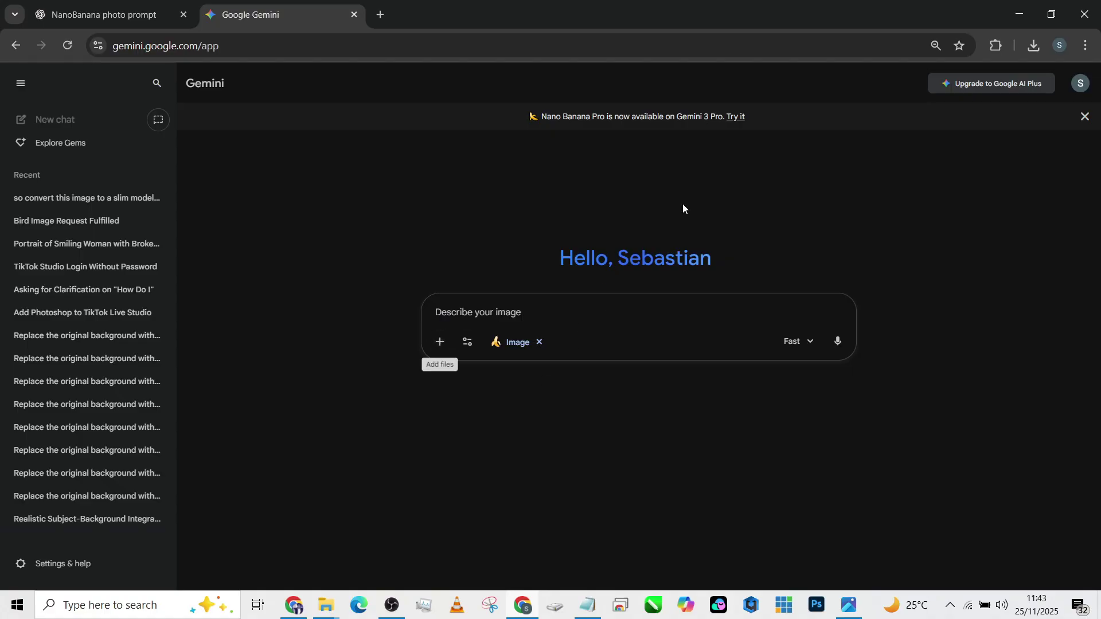
# Attach the full-body photo gjmgmm (2) from the New folder (2) pictures folder to the Gemini prompt
pyautogui.click(1025, 20)
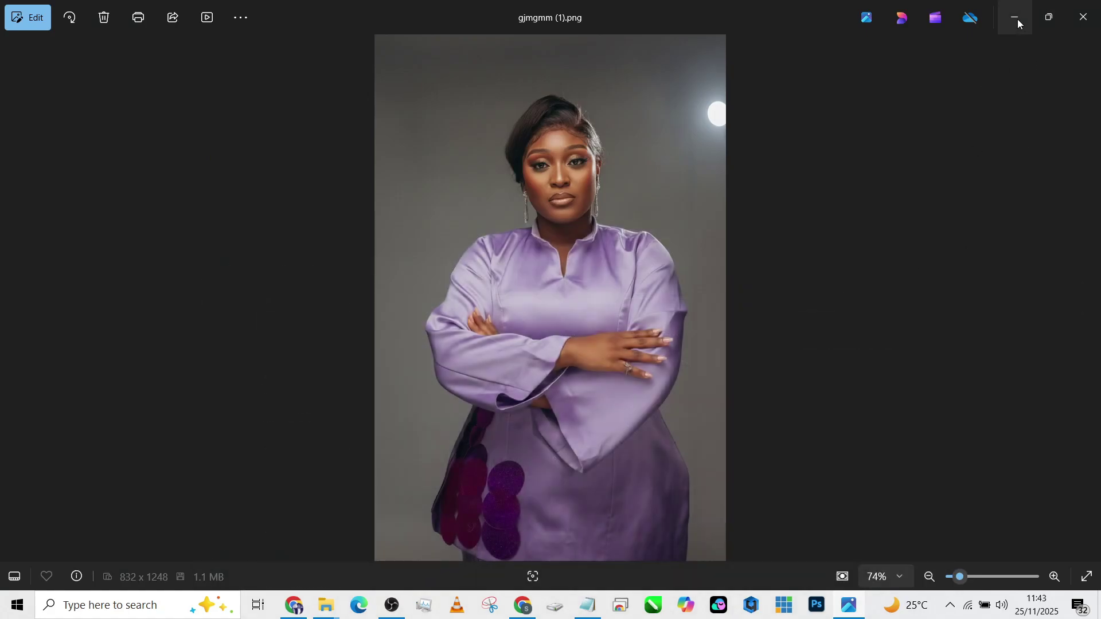
pyautogui.click(1017, 19)
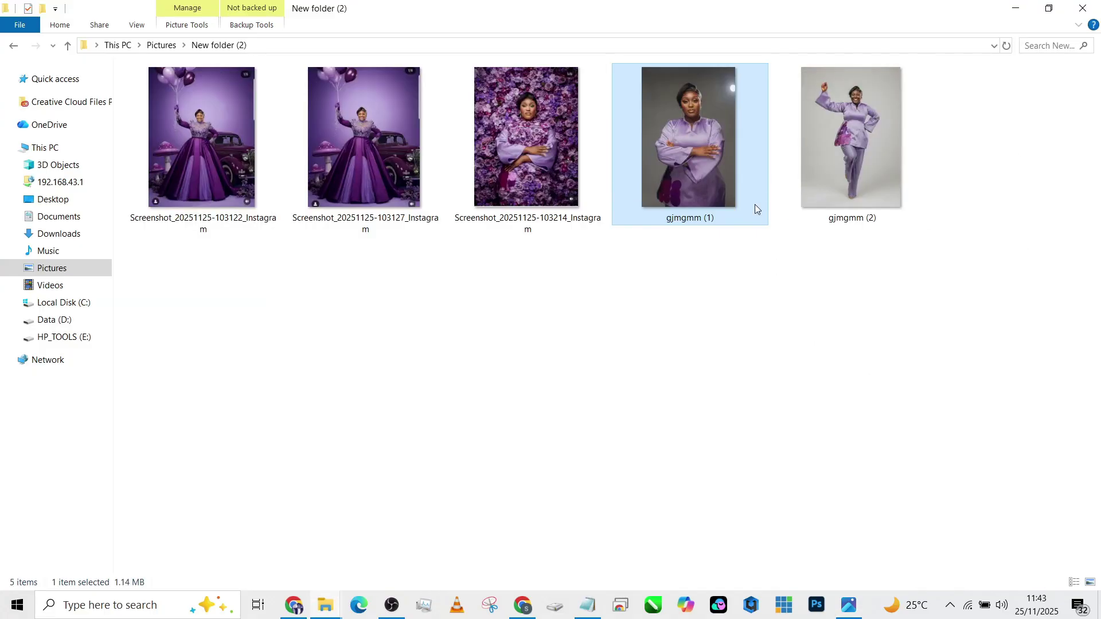
pyautogui.click(847, 121)
pyautogui.moveTo(848, 115); pyautogui.dragTo(688, 332)
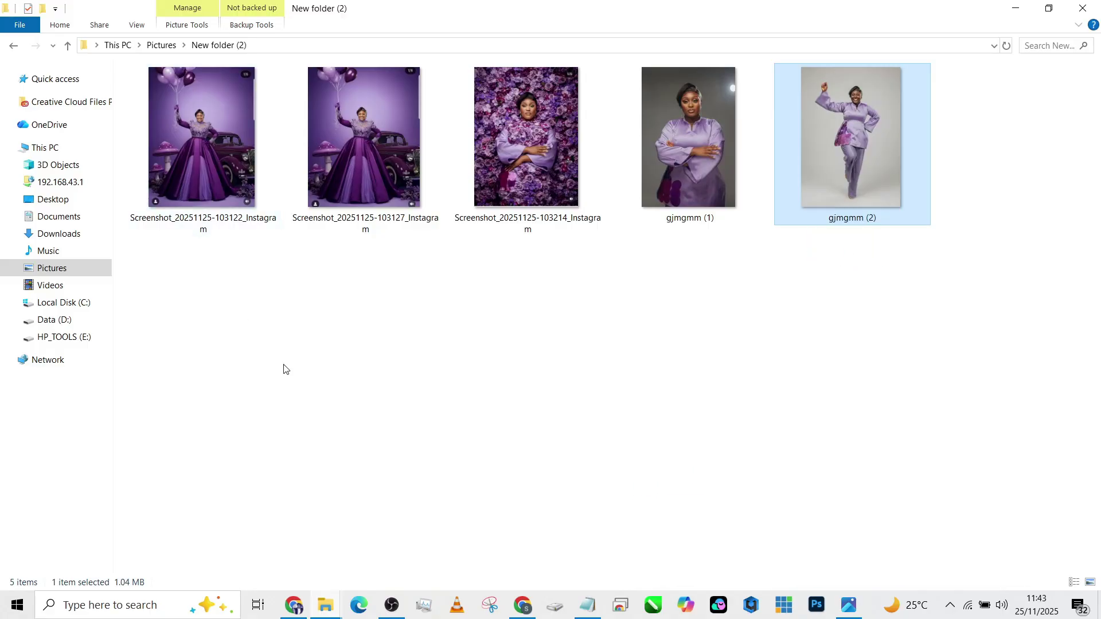
pyautogui.moveTo(848, 138); pyautogui.dragTo(494, 450)
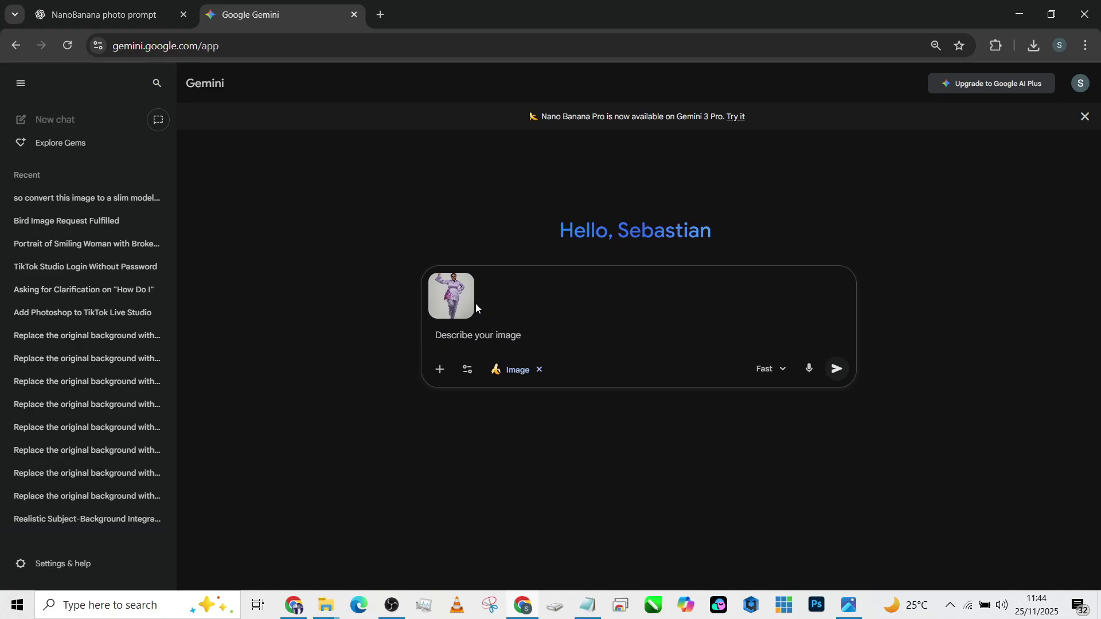
# Switch to the Notepad prompt list and copy the full text of prompt 1, without its number, through "purple-themed world."
pyautogui.click(591, 605)
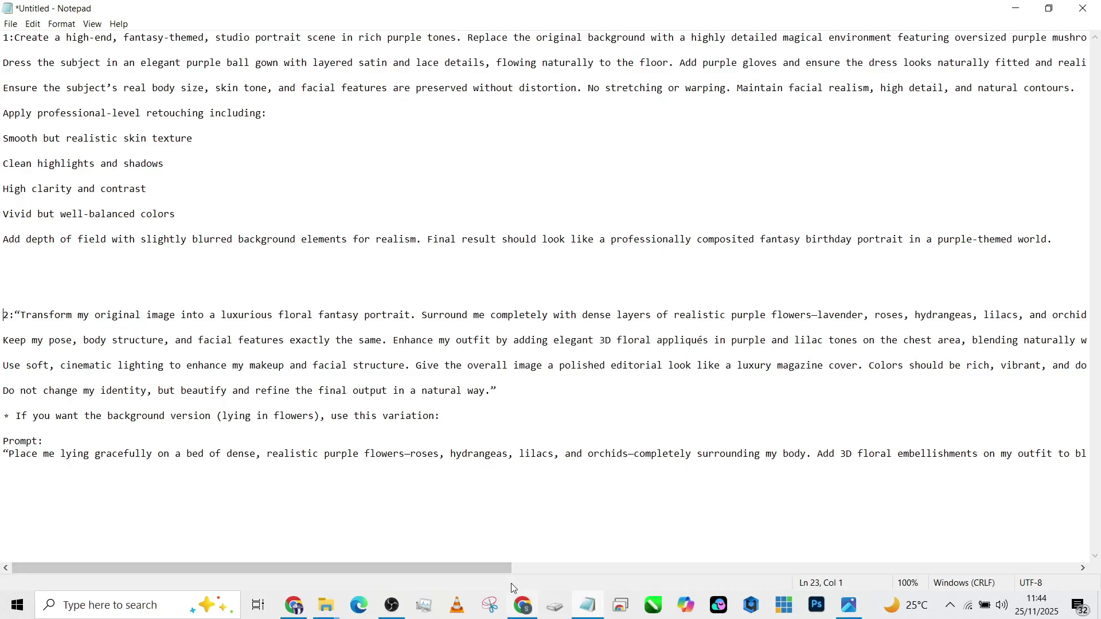
pyautogui.moveTo(483, 570); pyautogui.dragTo(808, 591)
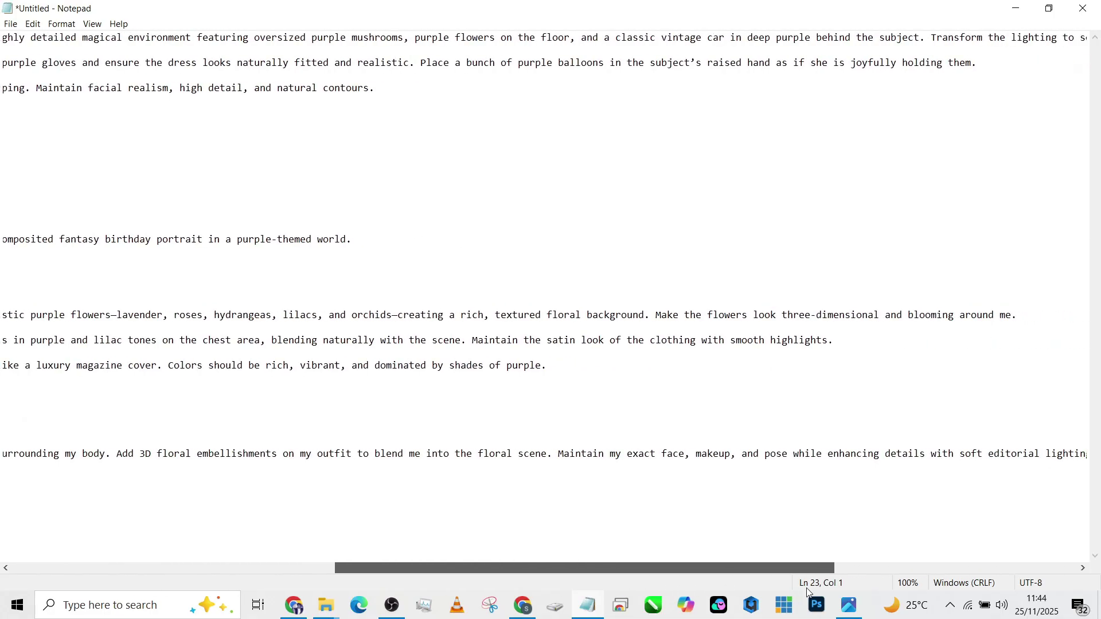
pyautogui.moveTo(809, 590); pyautogui.dragTo(449, 584)
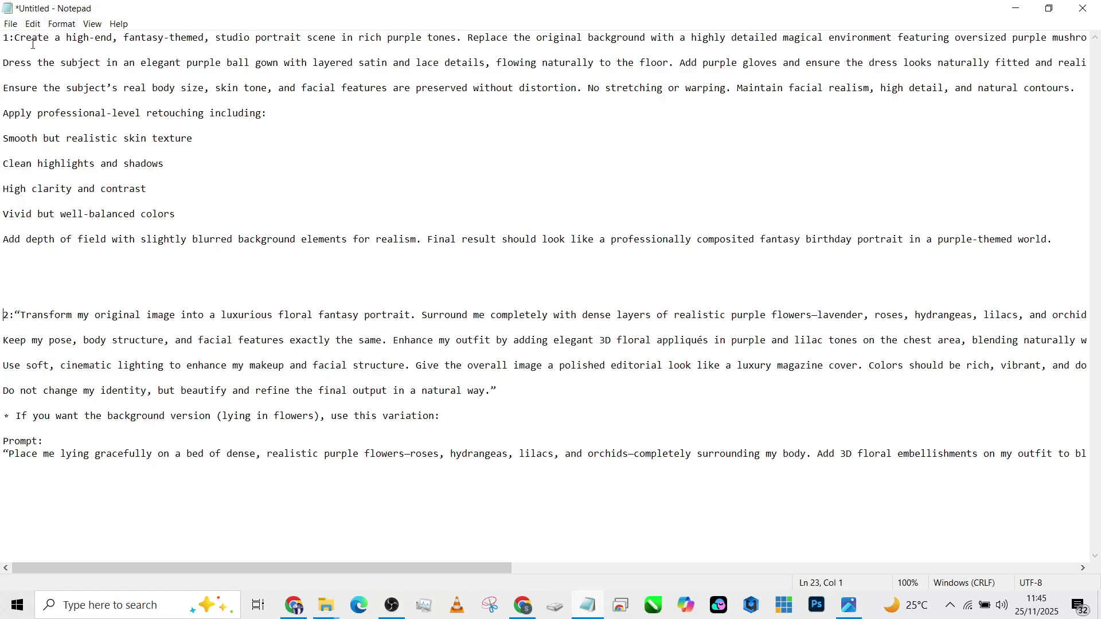
pyautogui.moveTo(14, 38); pyautogui.dragTo(941, 265)
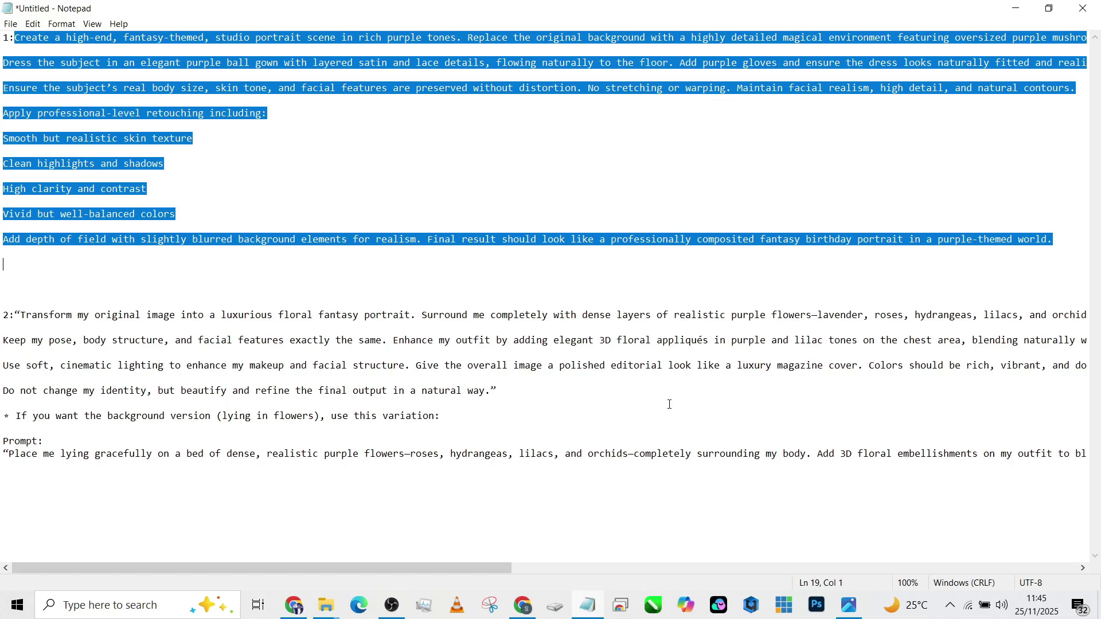
# Back in Gemini, paste the fantasy purple portrait prompt below the attached photo and submit it
pyautogui.click(523, 606)
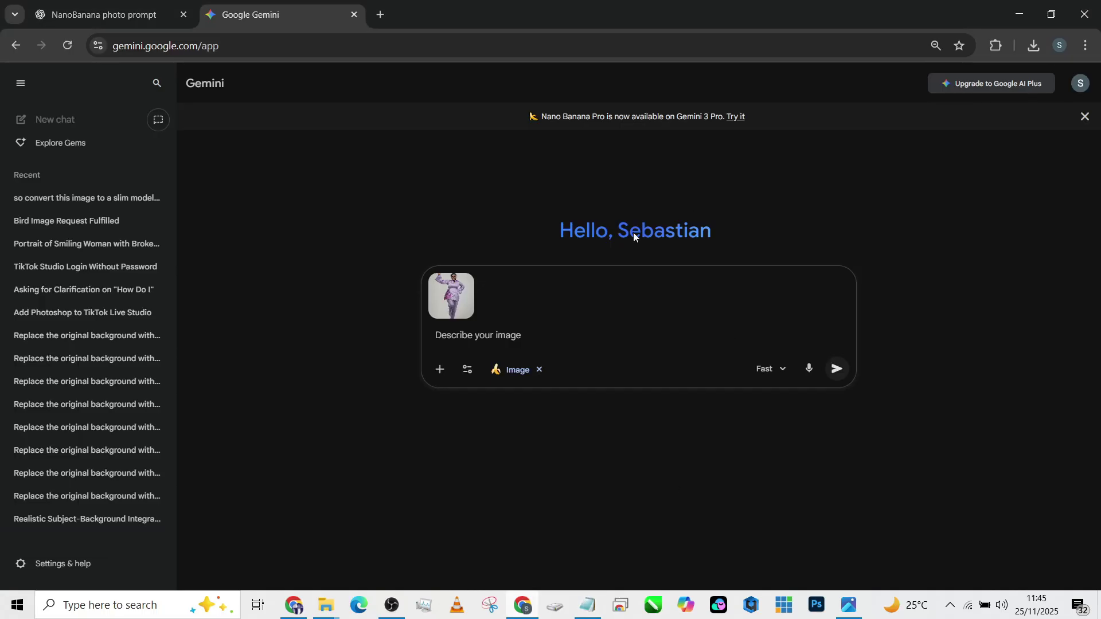
pyautogui.click(488, 335)
pyautogui.hotkey('ctrl', 'v')
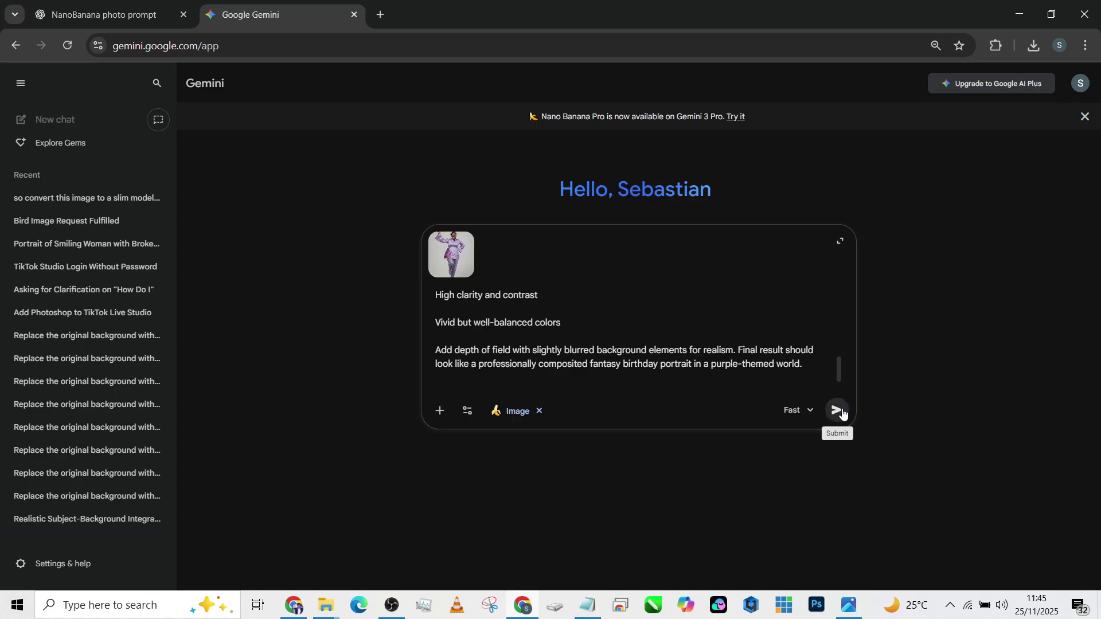
pyautogui.click(837, 411)
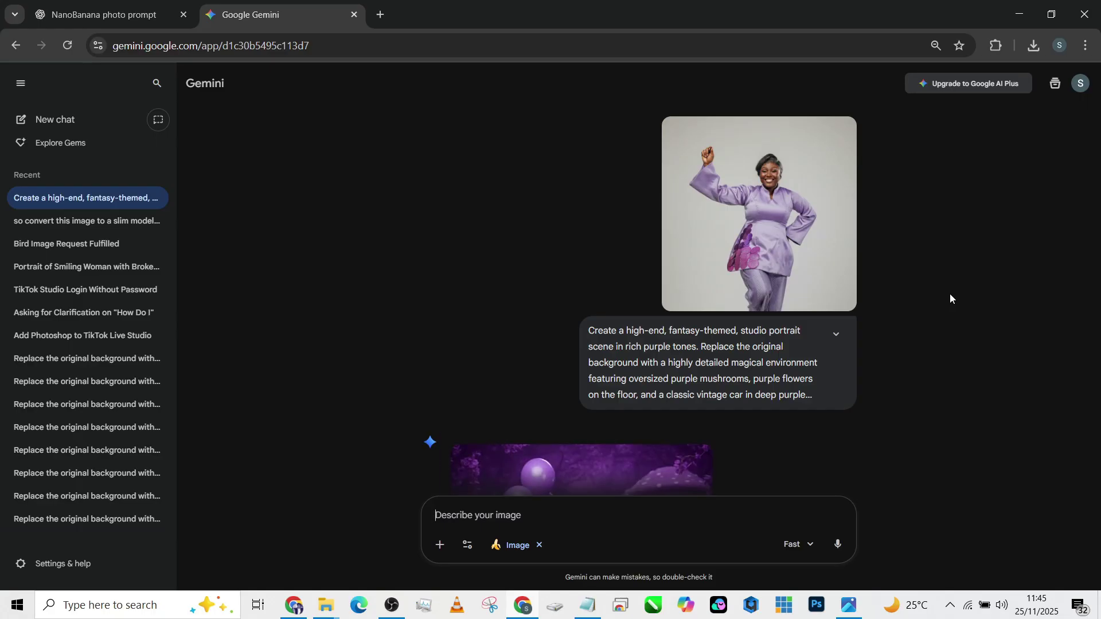
# Compare the generated purple gown portrait with the original photo, including an enlarged view of the result
pyautogui.scroll(-5, 386, 285)
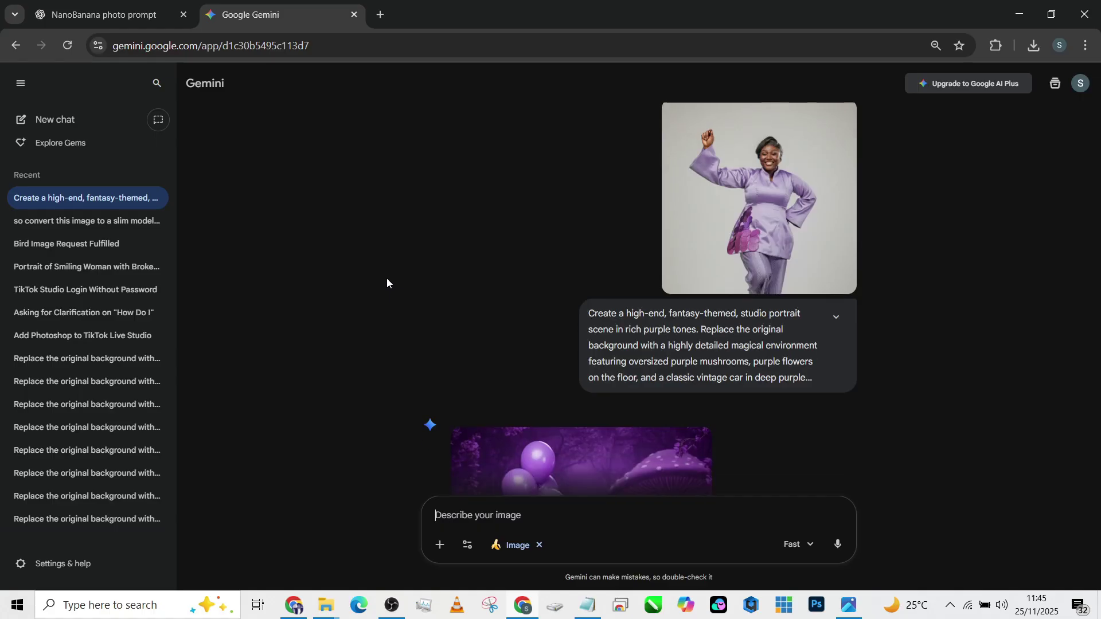
pyautogui.scroll(4, 745, 352)
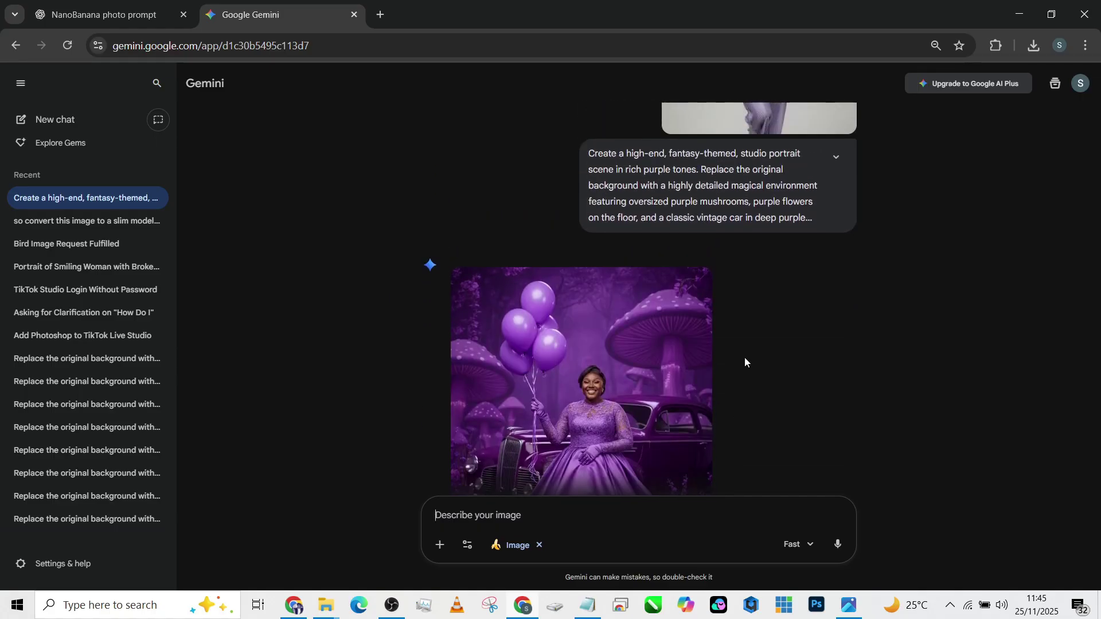
pyautogui.scroll(-3, 745, 361)
pyautogui.scroll(-3, 745, 366)
pyautogui.scroll(4, 744, 365)
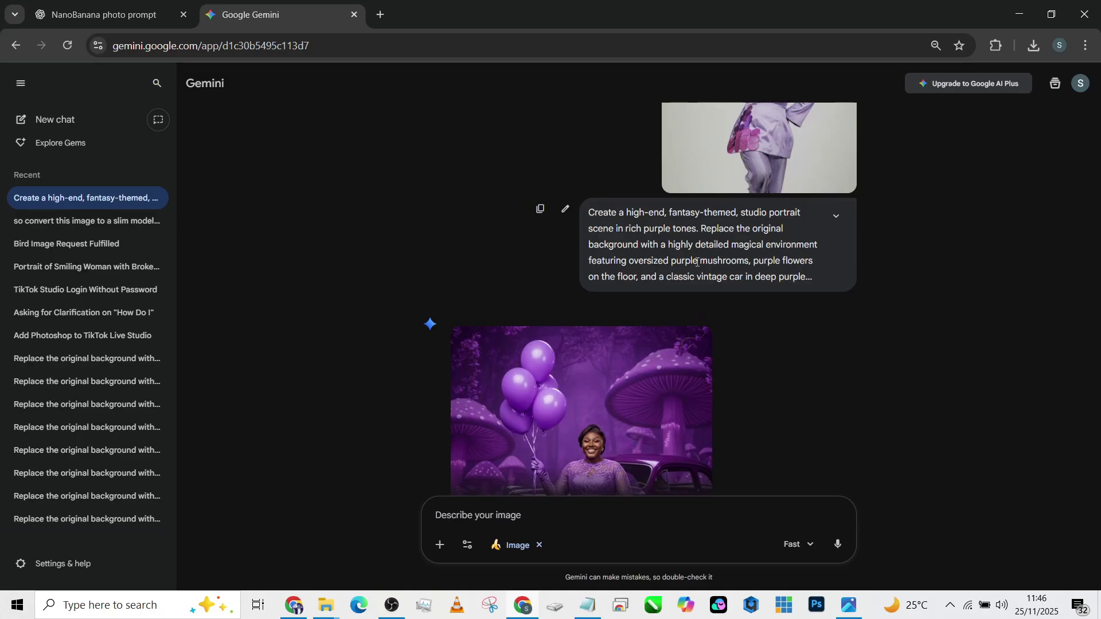
pyautogui.scroll(-4, 740, 355)
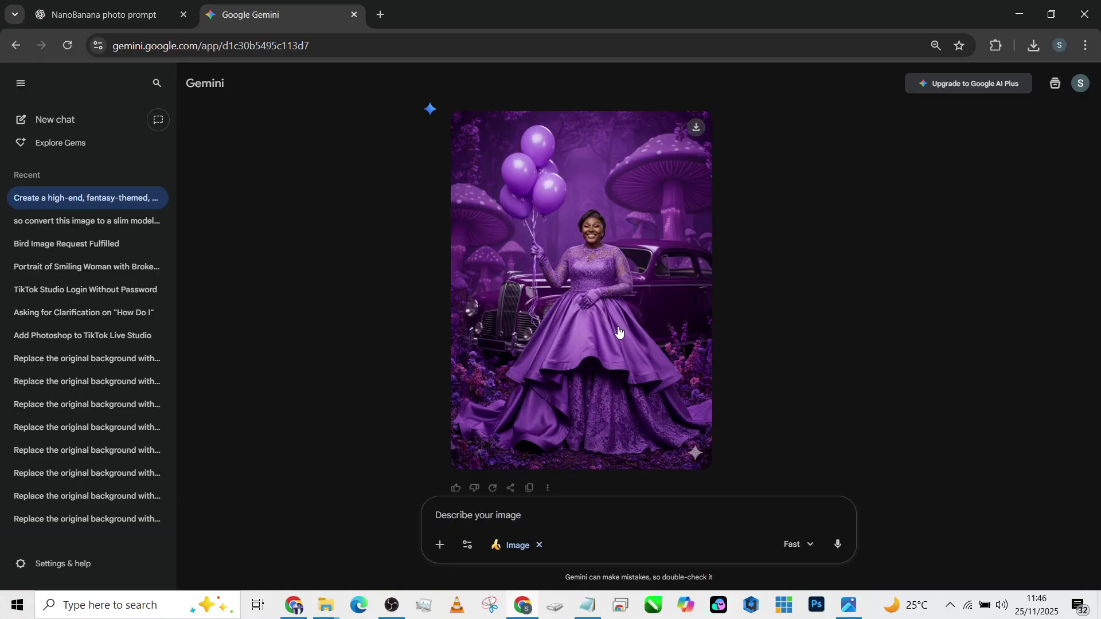
pyautogui.click(660, 350)
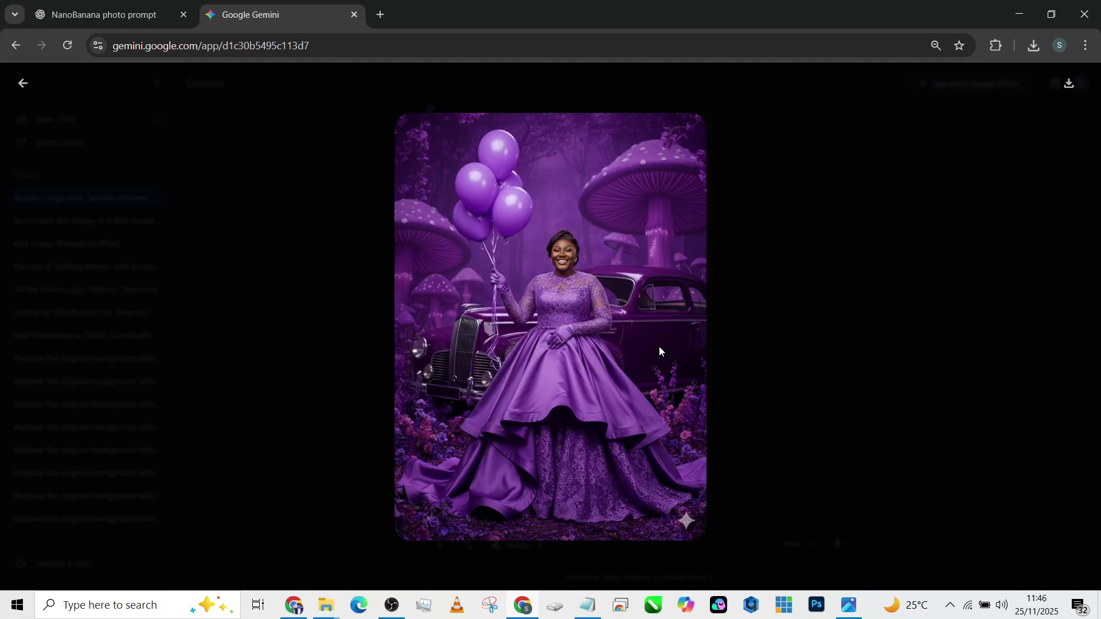
pyautogui.click(23, 84)
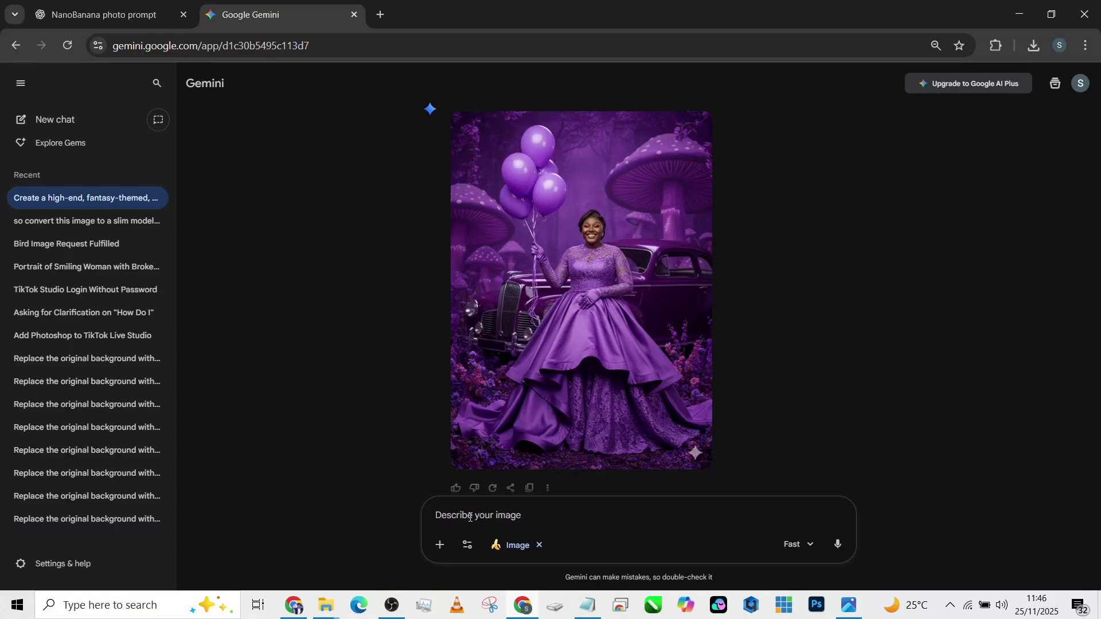
# Submit the follow-up request "the hand in front holding nothing place on her waist"
pyautogui.write('the')
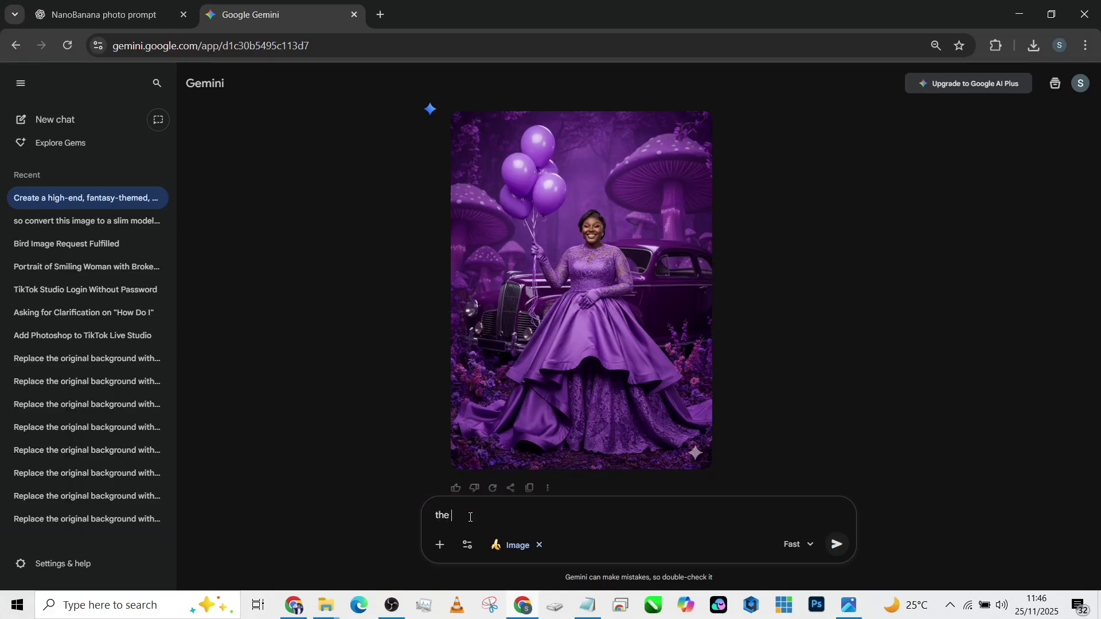
pyautogui.write(' hand in front holding nothing place on her waist')
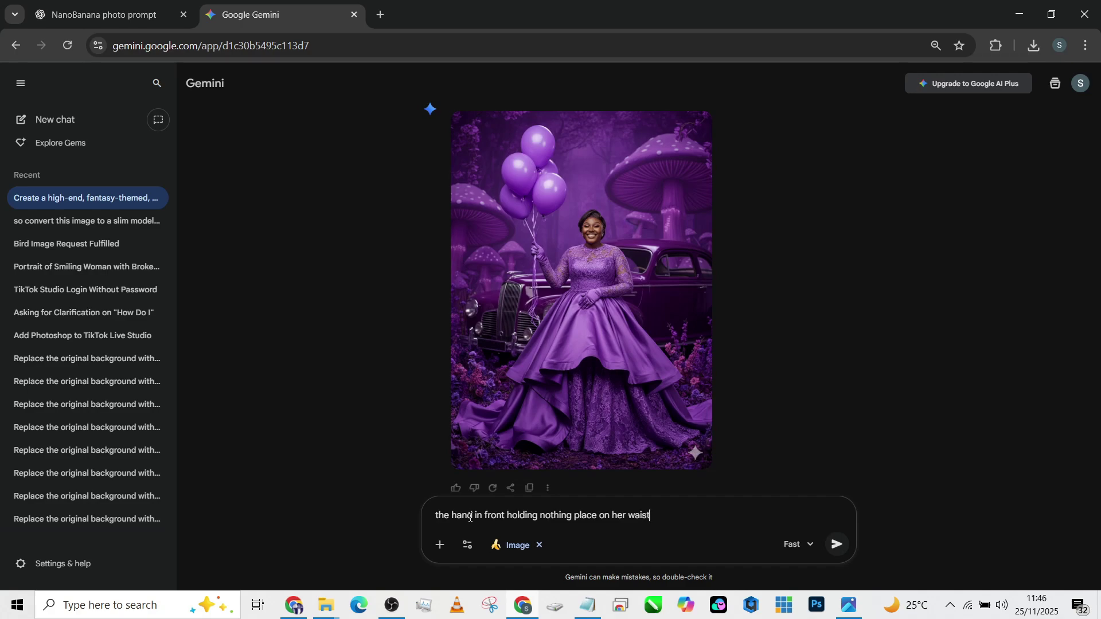
pyautogui.press('Return')
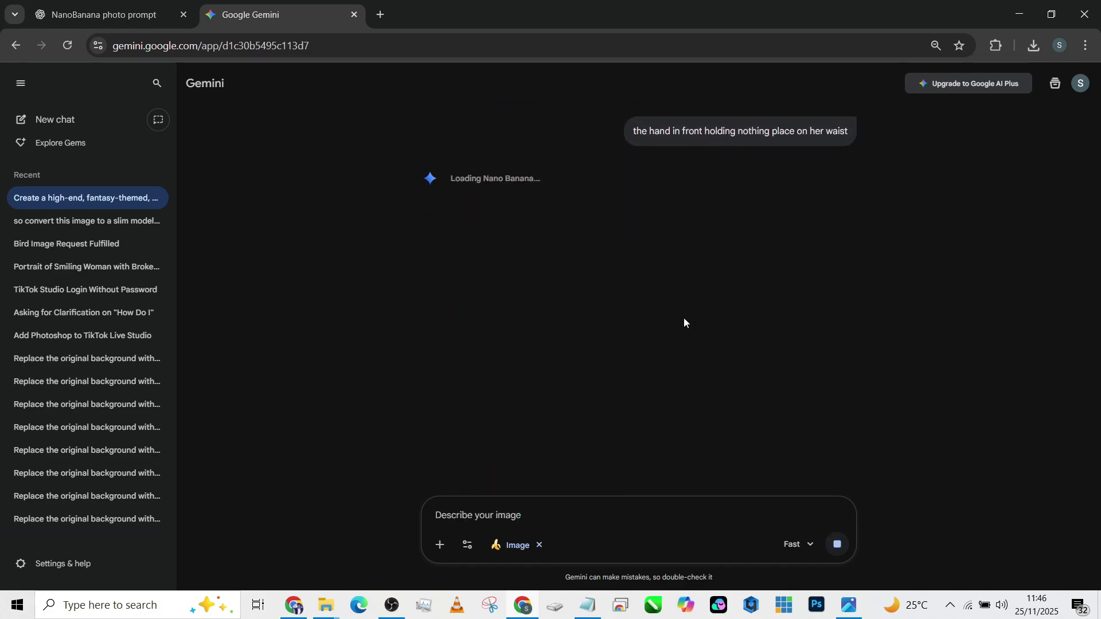
# Examine the woman's pose and hand placement across the original photo and the generated portraits in the chat
pyautogui.scroll(4, 793, 193)
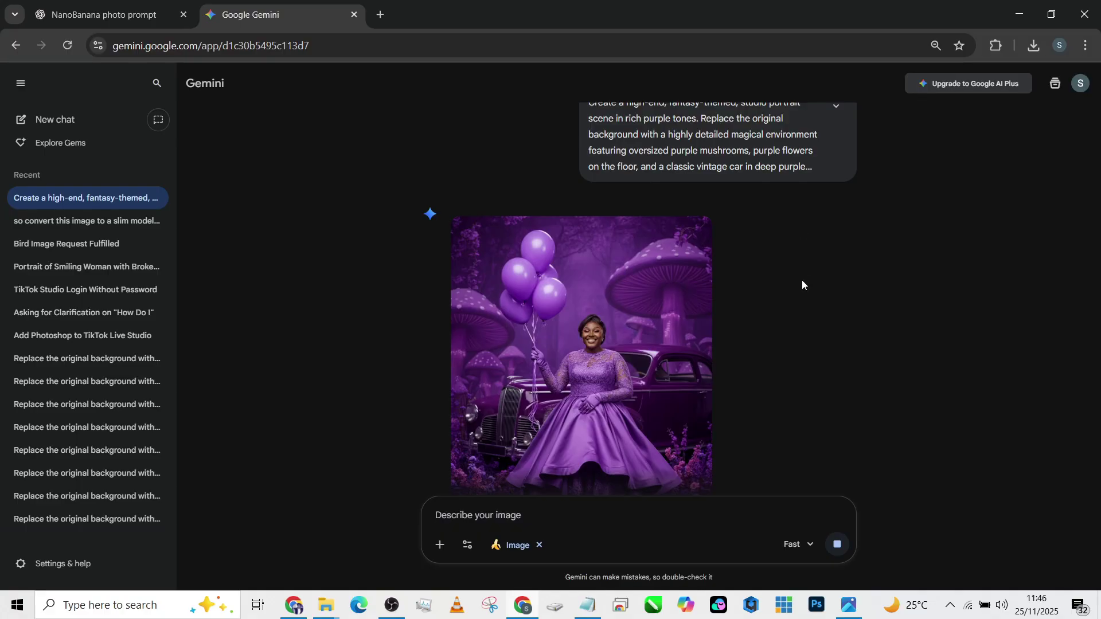
pyautogui.scroll(-2, 801, 281)
pyautogui.scroll(5, 796, 267)
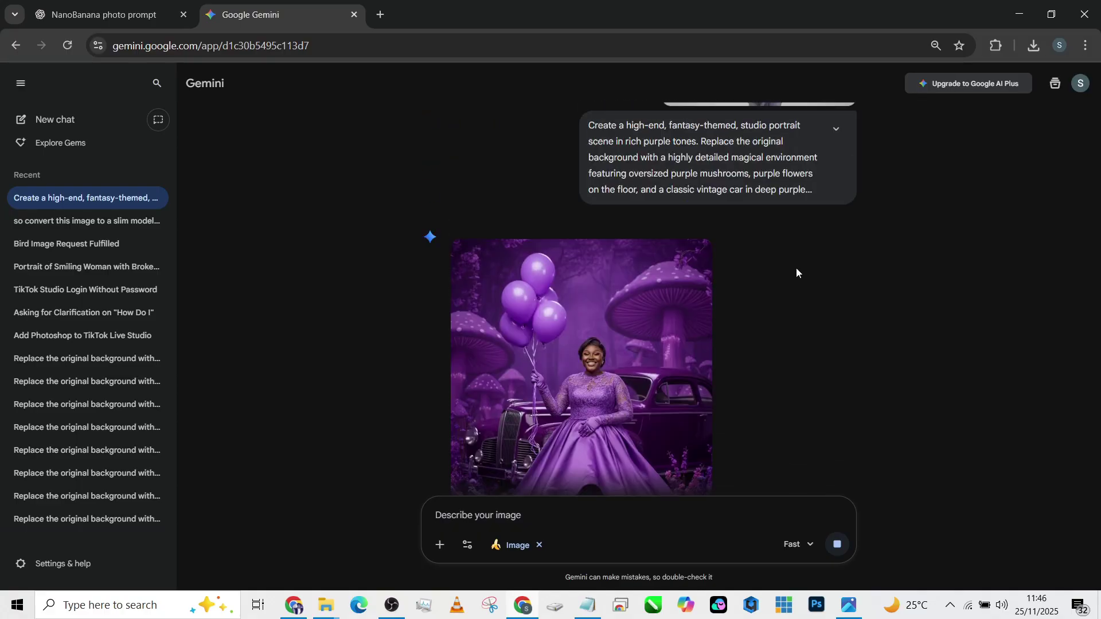
pyautogui.scroll(-3, 763, 305)
pyautogui.scroll(1, 764, 307)
pyautogui.scroll(2, 764, 310)
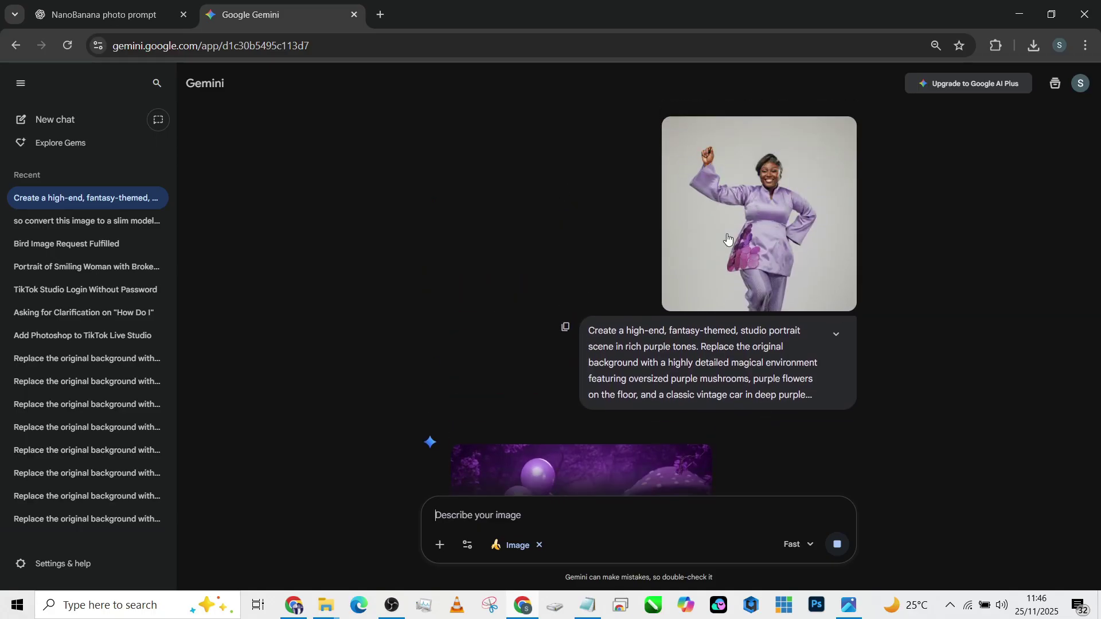
pyautogui.scroll(-2, 717, 197)
pyautogui.scroll(-2, 735, 281)
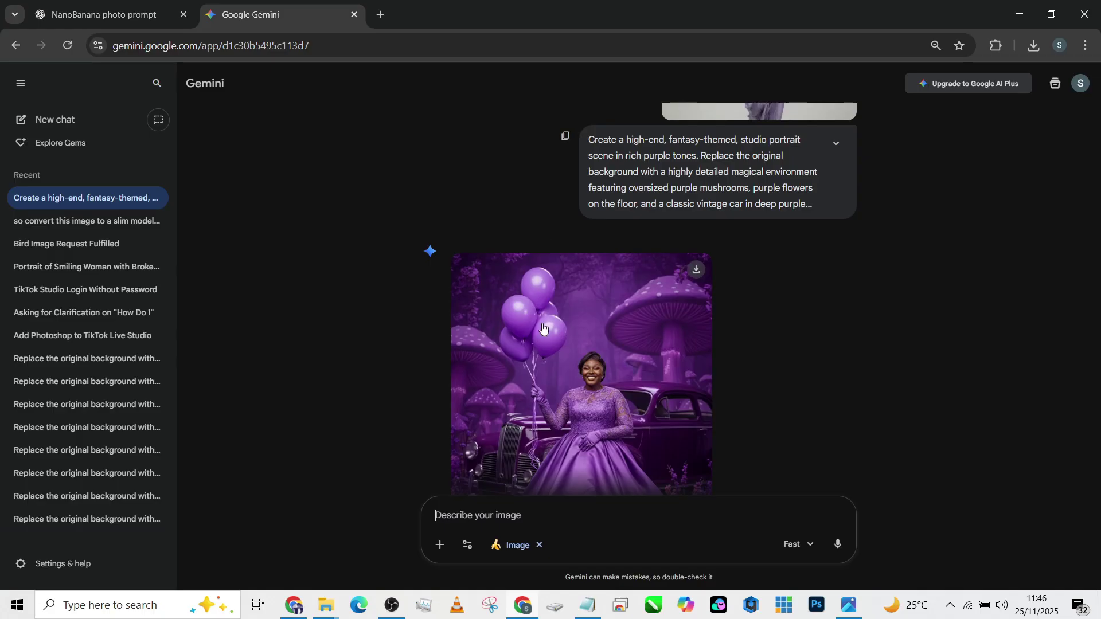
pyautogui.scroll(-10, 616, 343)
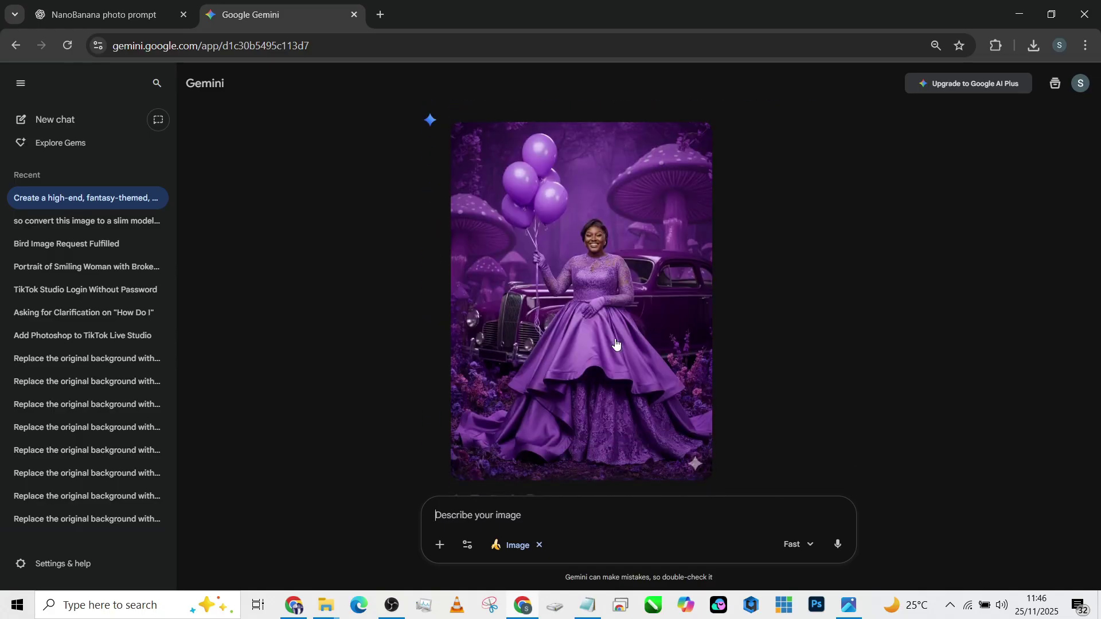
pyautogui.scroll(5, 616, 343)
pyautogui.scroll(-5, 819, 337)
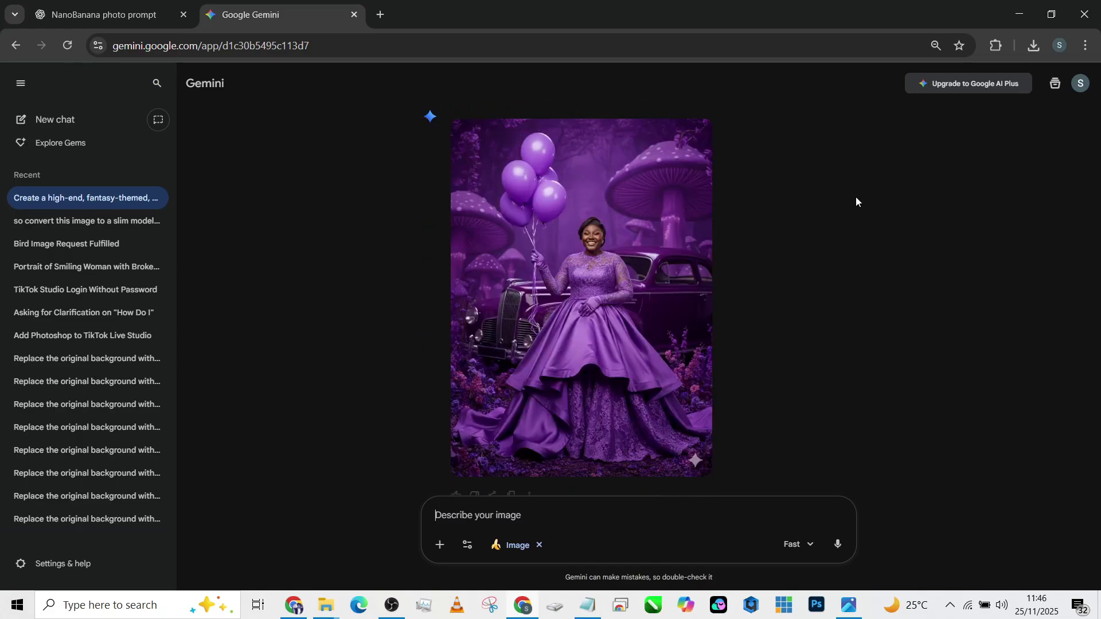
pyautogui.scroll(2, 855, 196)
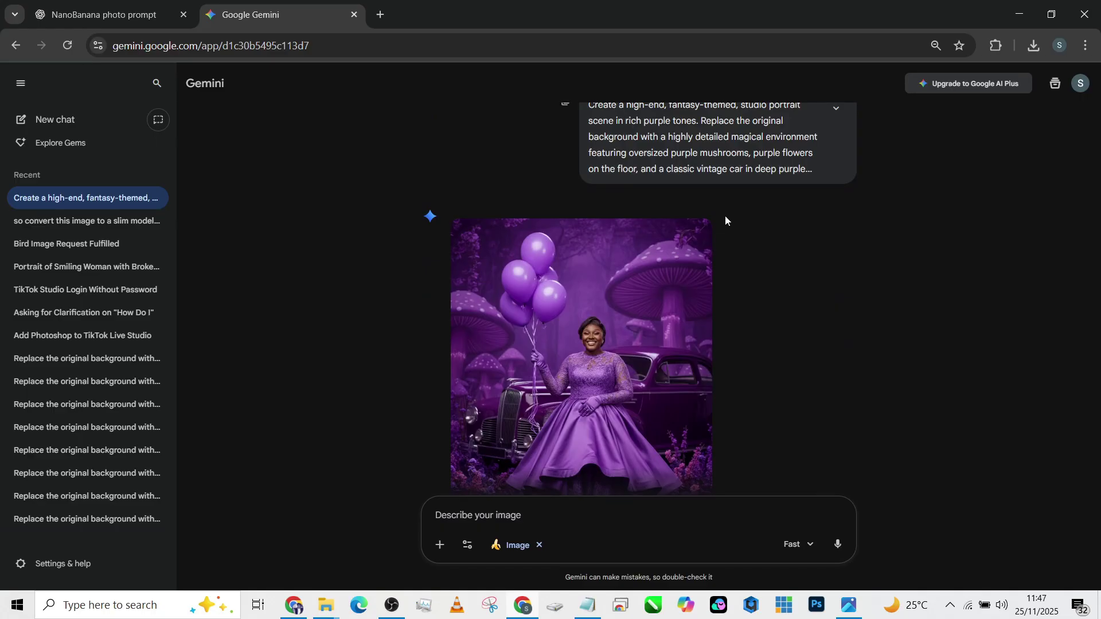
# Open the enlarged view of the generated purple gown portrait, download it at full size and return to the chat
pyautogui.scroll(-2, 683, 295)
pyautogui.click(603, 337)
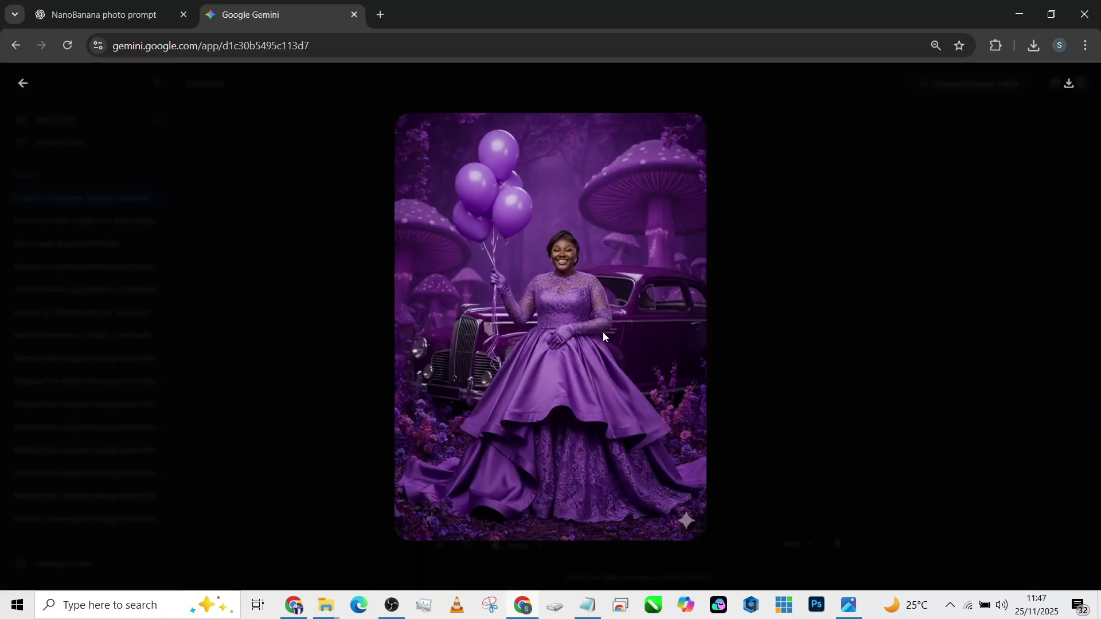
pyautogui.click(1069, 85)
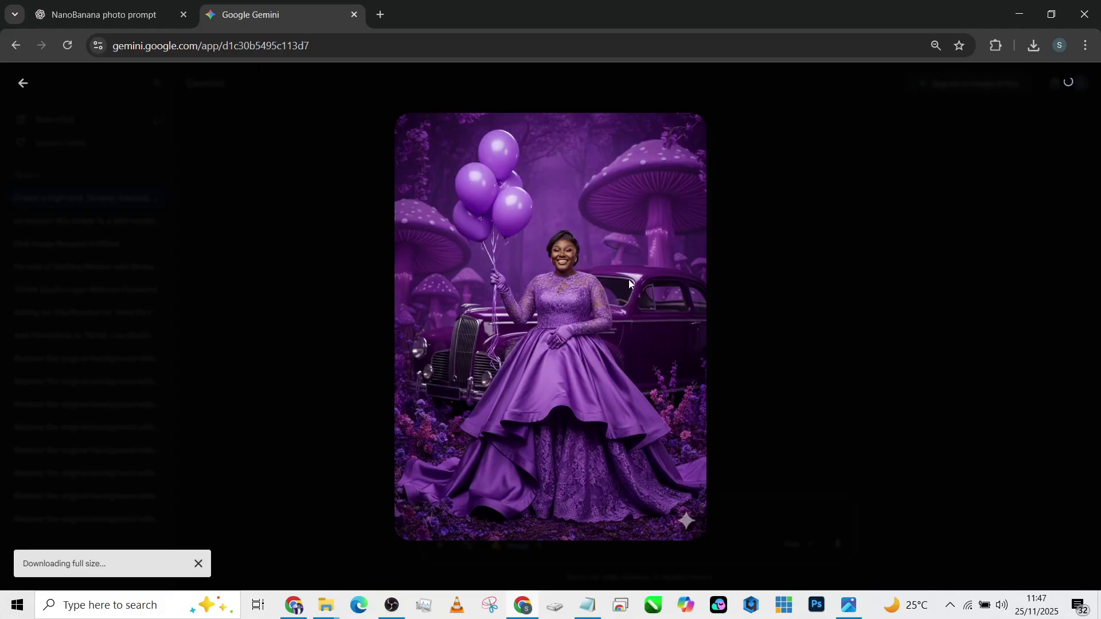
pyautogui.click(24, 84)
pyautogui.scroll(3, 595, 276)
pyautogui.scroll(-3, 595, 276)
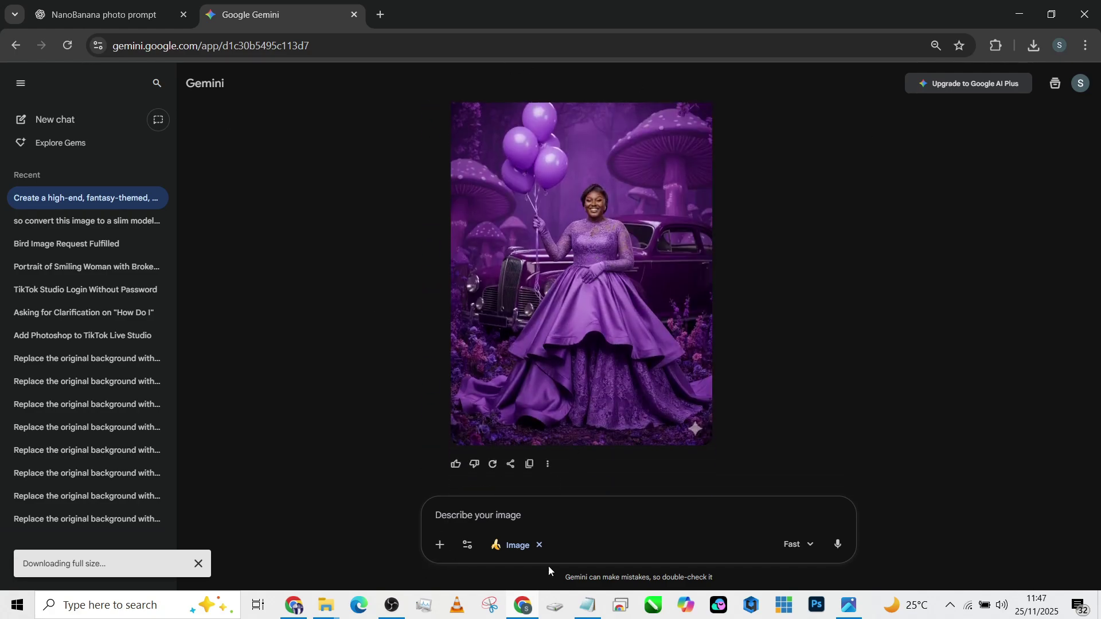
# Switch to Notepad and copy all of prompt 2, the floral fantasy portrait including its lying-in-flowers variation
pyautogui.click(583, 607)
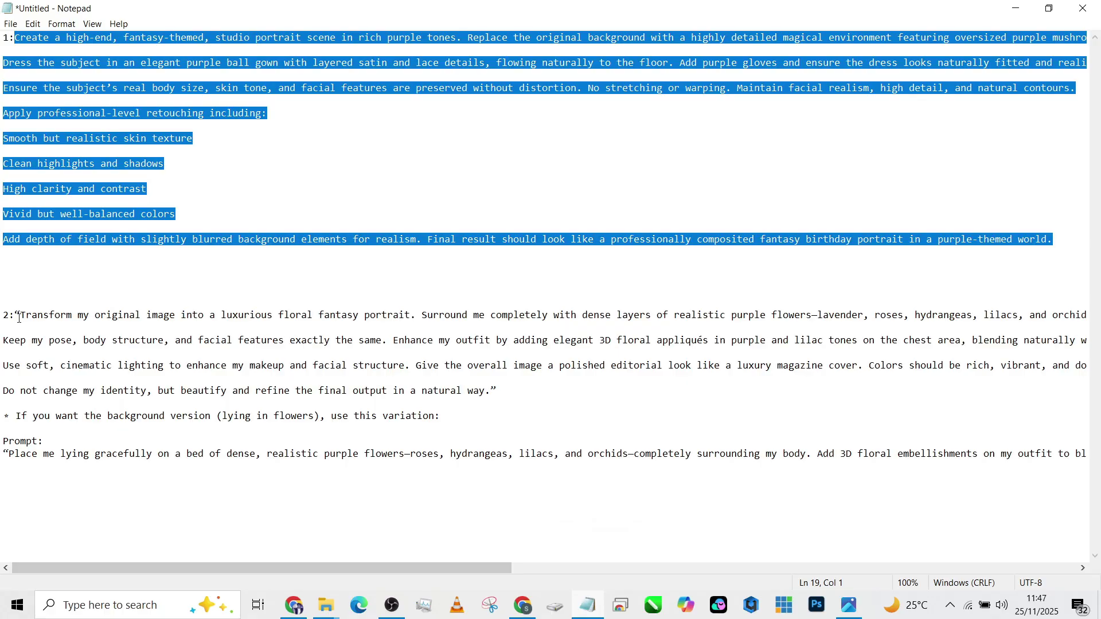
pyautogui.moveTo(21, 315); pyautogui.dragTo(1098, 509)
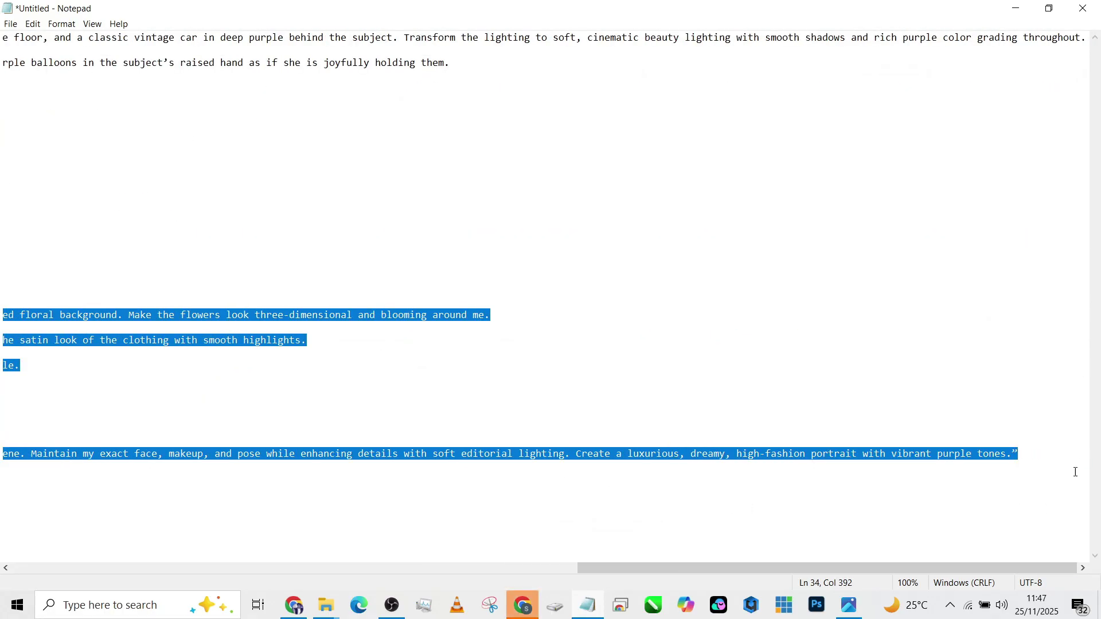
# Back in Chrome, save the downloaded portrait as a PNG in New folder (2) within Pictures, keeping the suggested file name
pyautogui.click(522, 605)
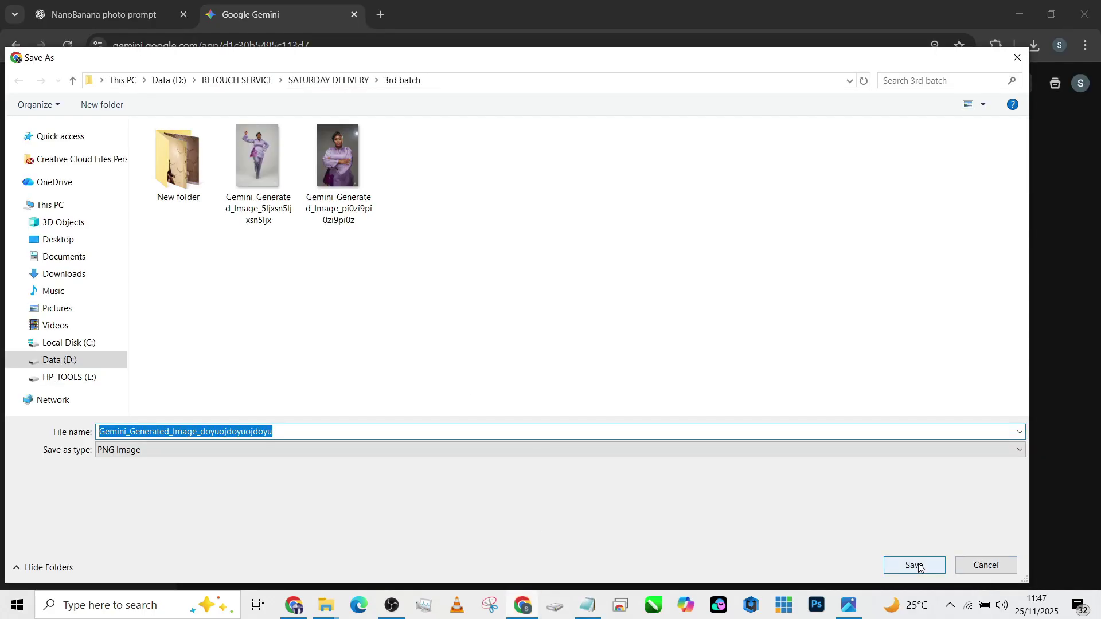
pyautogui.click(65, 310)
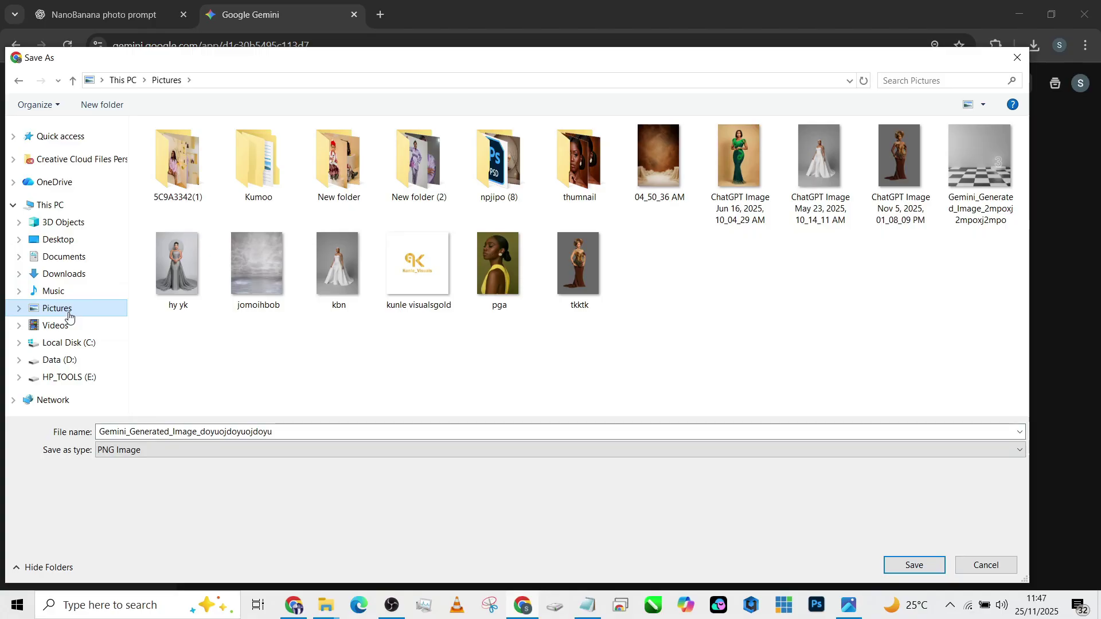
pyautogui.doubleClick(405, 169)
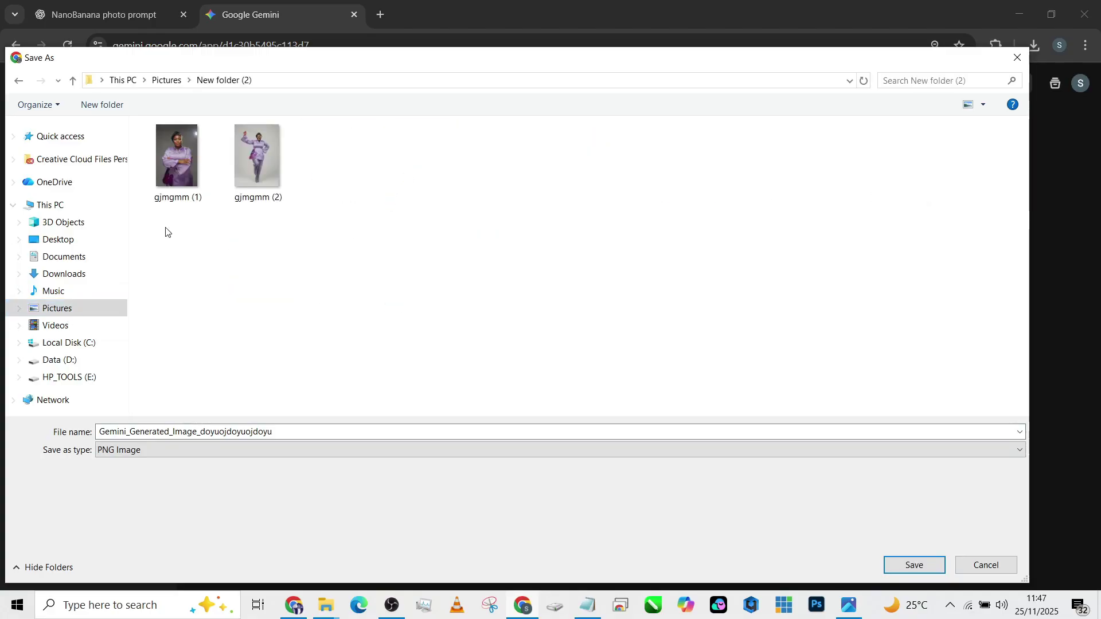
pyautogui.click(914, 565)
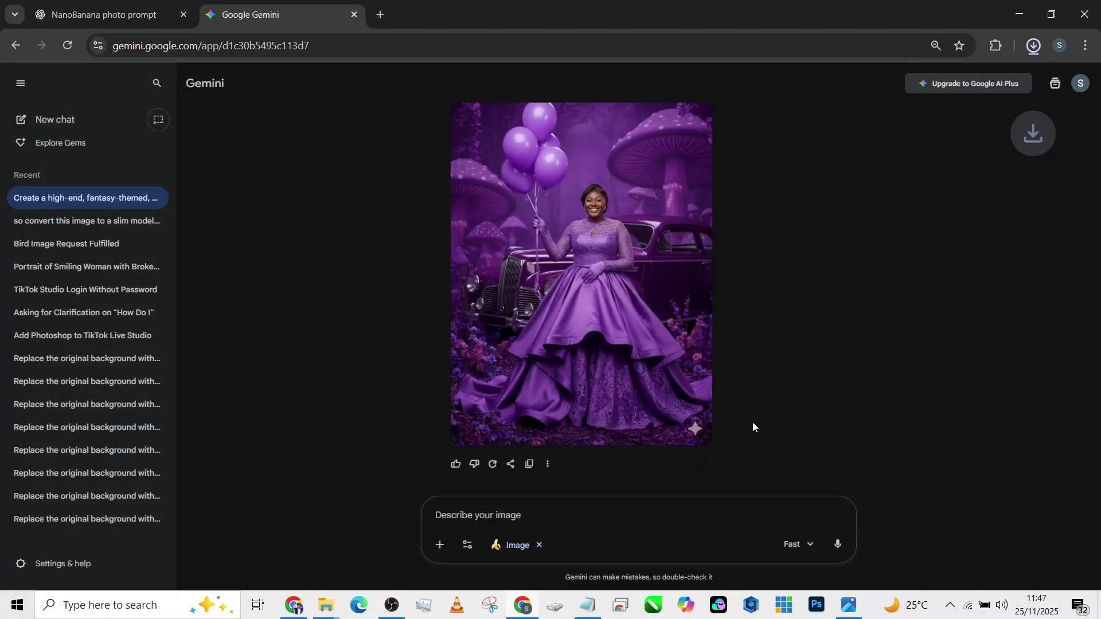
# Paste the floral fantasy prompt into the Gemini message box and minimize the Chrome and Notepad windows
pyautogui.click(535, 513)
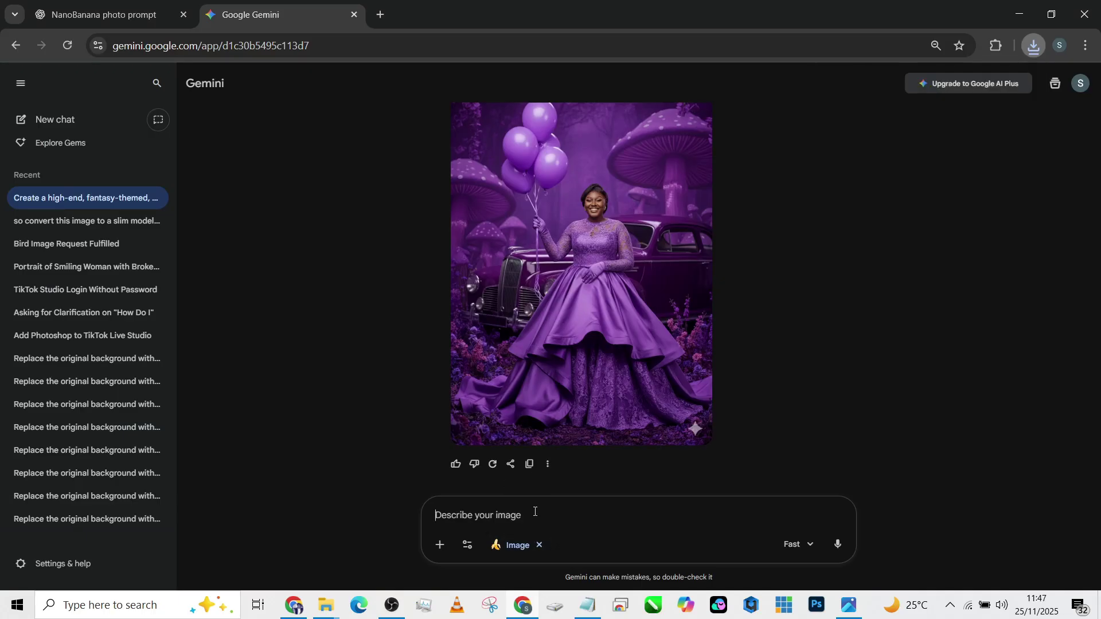
pyautogui.hotkey('ctrl', 'v')
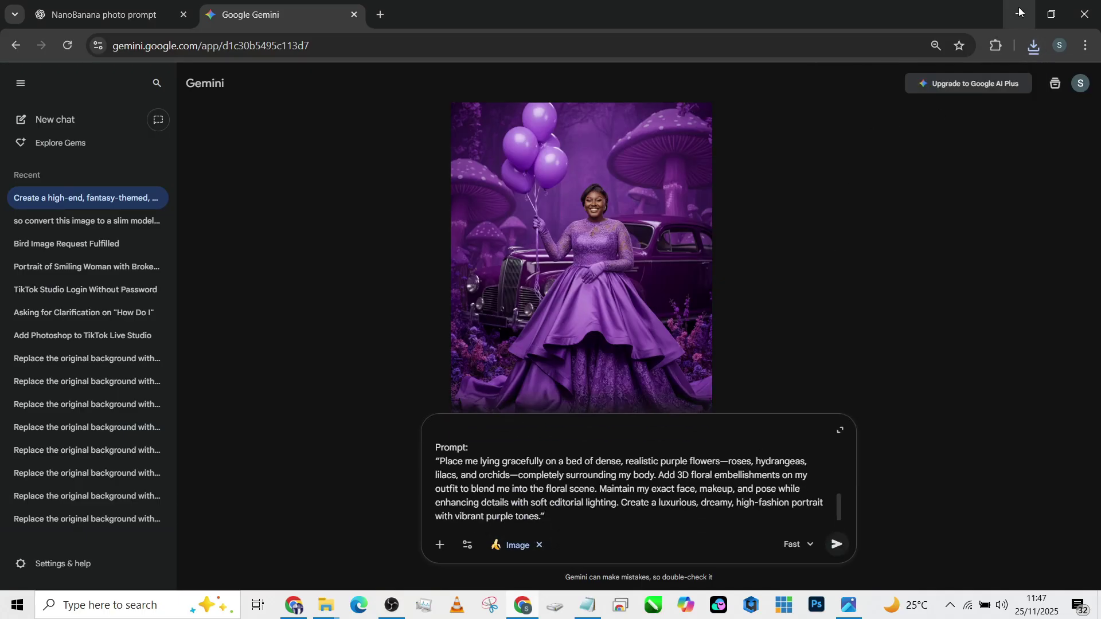
pyautogui.click(1010, 18)
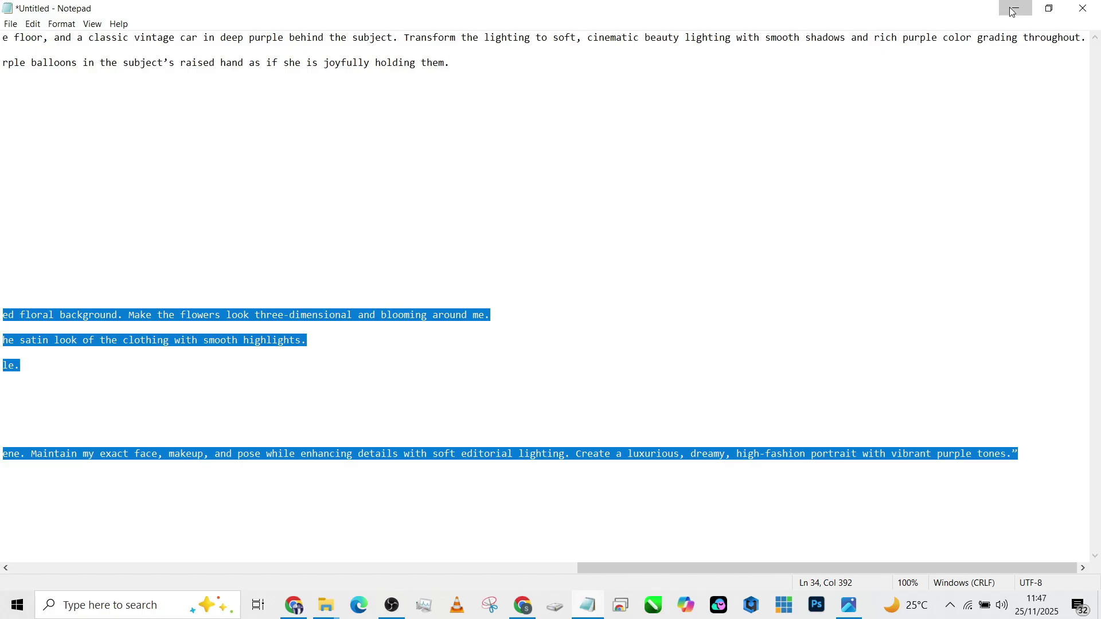
pyautogui.click(1015, 8)
# View the reference screenshot of the woman surrounded by purple flowers in the Photos app, and close it
pyautogui.click(706, 172)
pyautogui.doubleClick(495, 205)
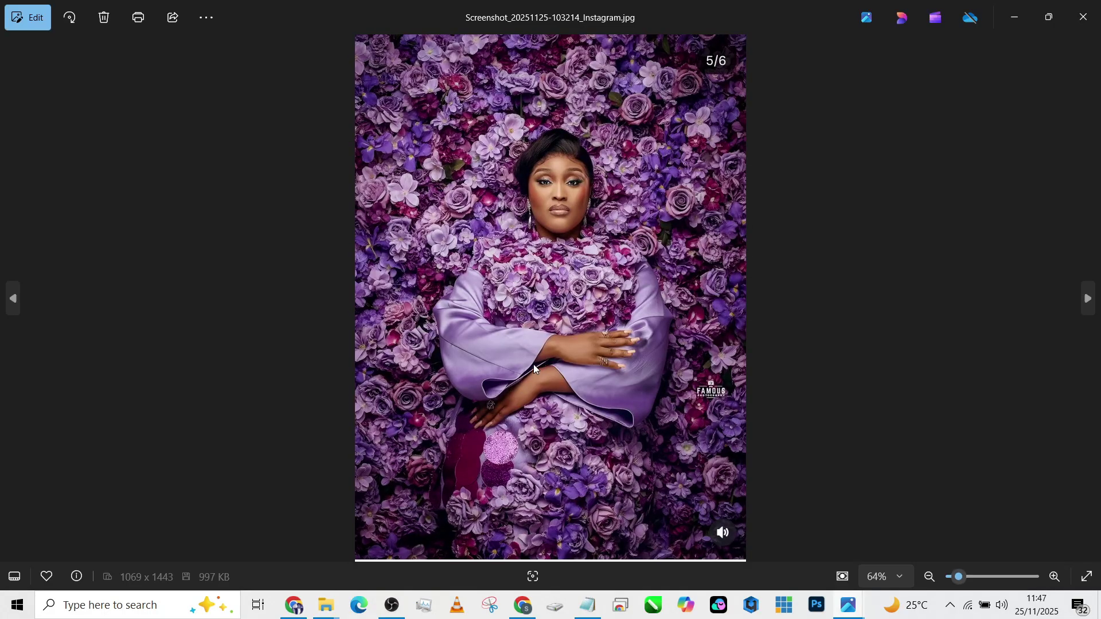
pyautogui.click(1082, 17)
# Attach the studio photo of the woman with crossed arms to the floral prompt in Gemini and submit it
pyautogui.moveTo(688, 123); pyautogui.dragTo(512, 515)
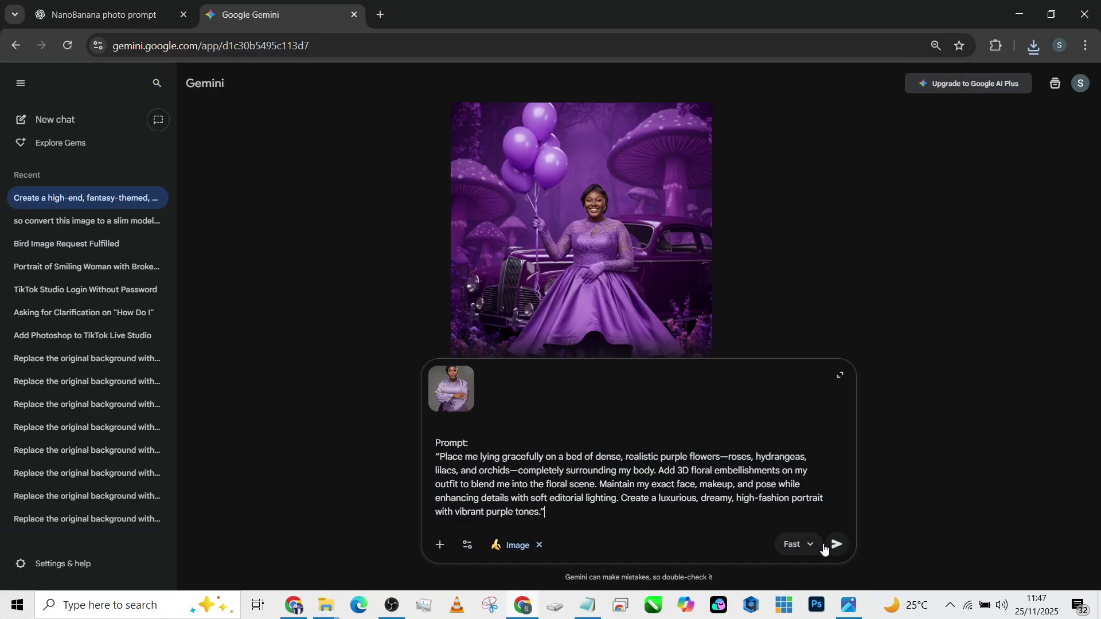
pyautogui.click(837, 545)
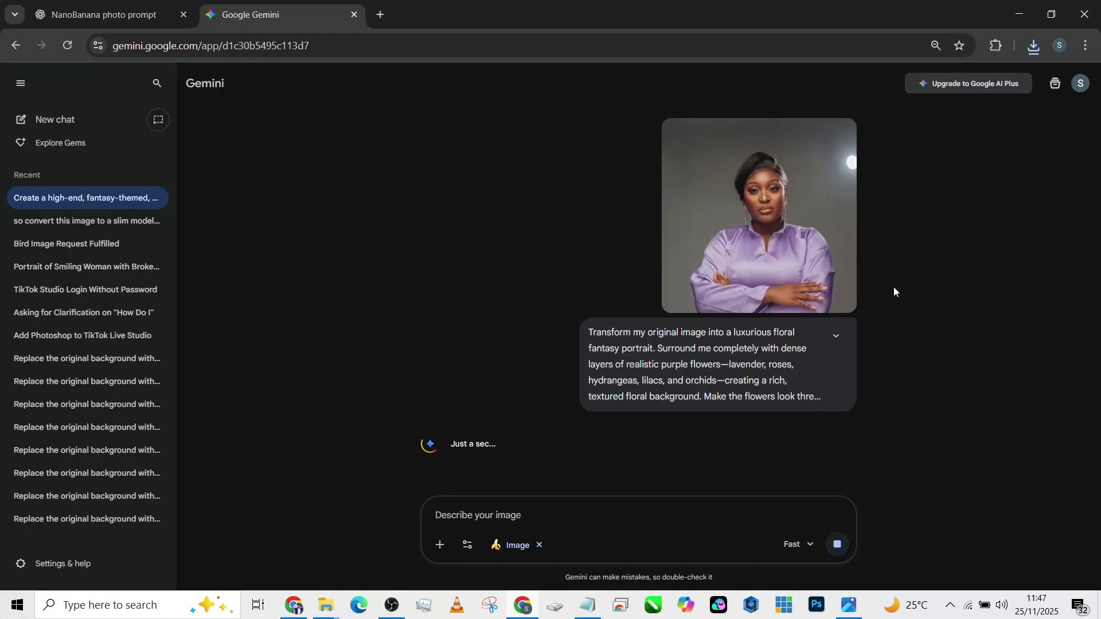
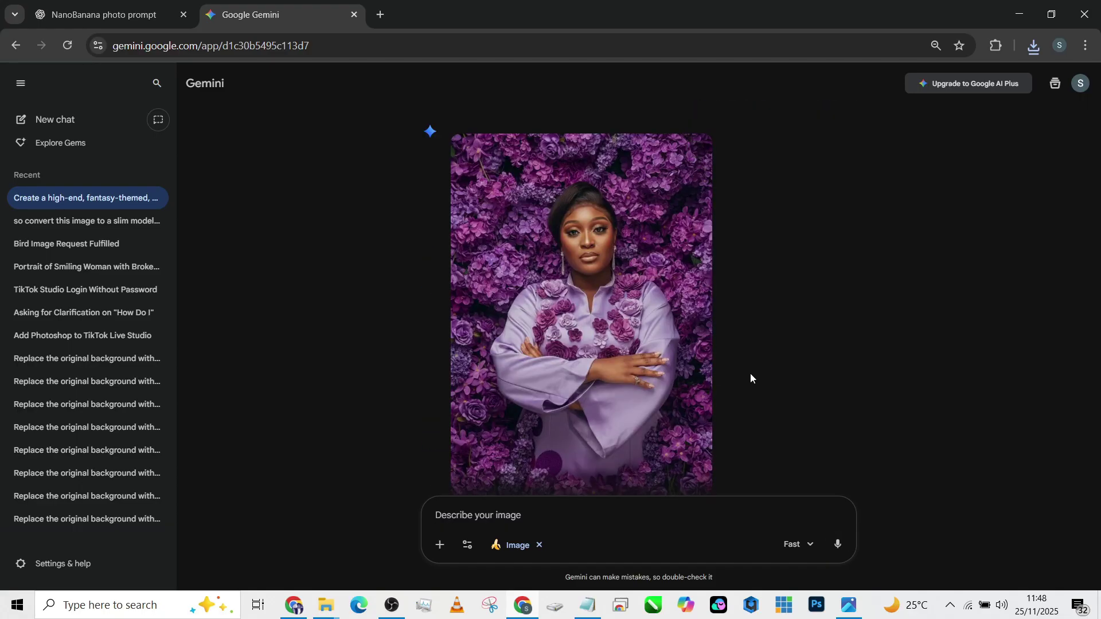
# Examine the generated floral portrait in its enlarged view and compare it with the attached original photo in the chat
pyautogui.click(624, 356)
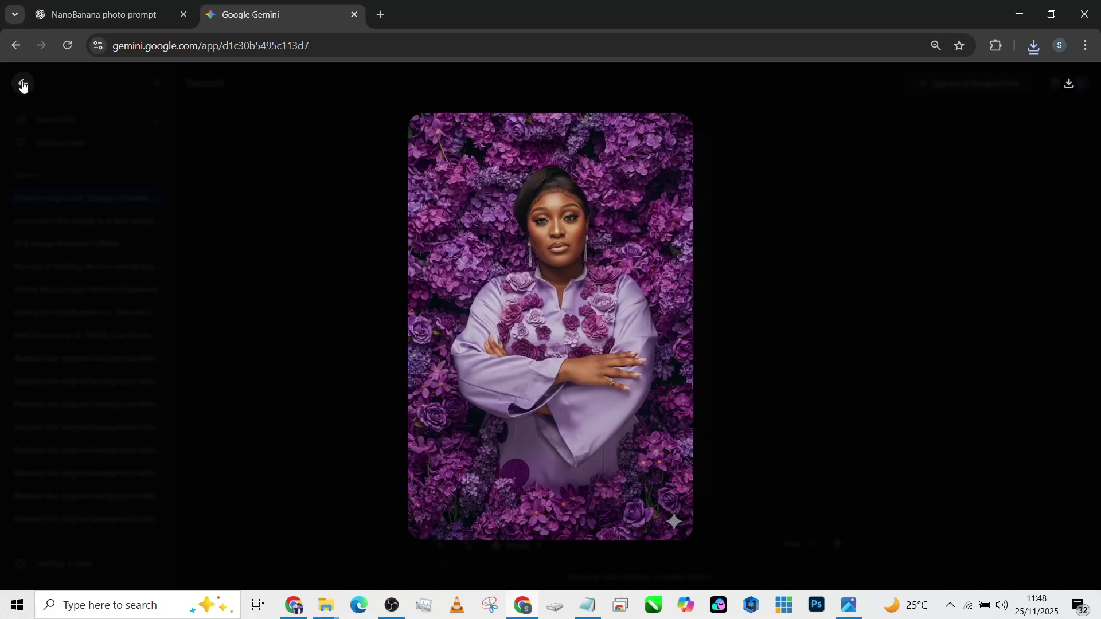
pyautogui.click(15, 50)
pyautogui.scroll(5, 646, 293)
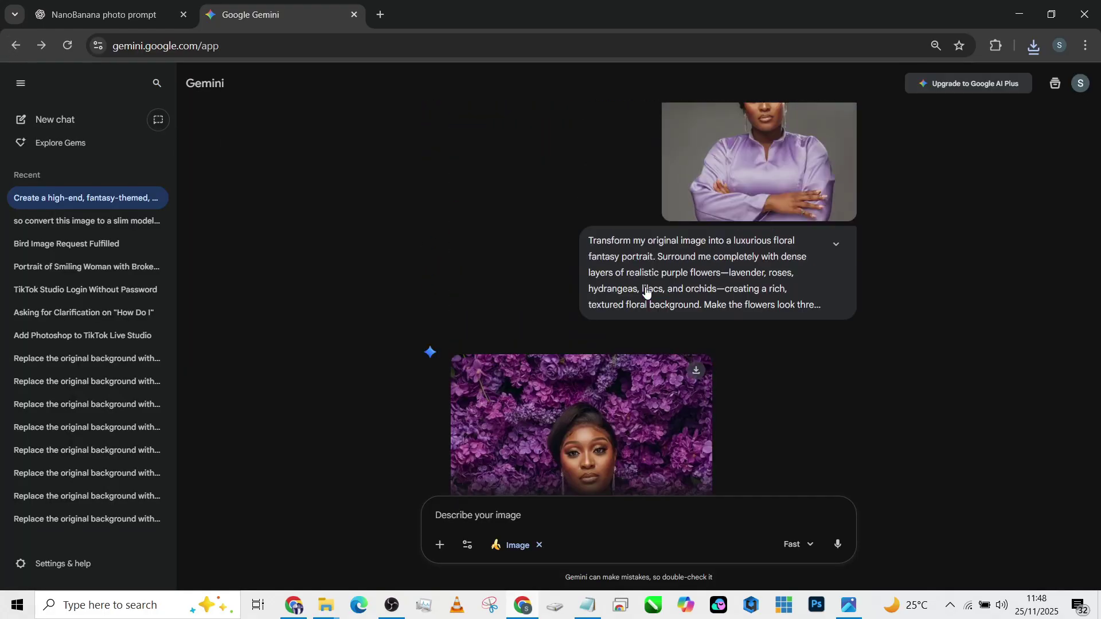
pyautogui.scroll(4, 645, 293)
pyautogui.scroll(-5, 646, 321)
# Look at the reference flower portrait in Photos again and compare it with the portrait generated in Gemini
pyautogui.click(854, 607)
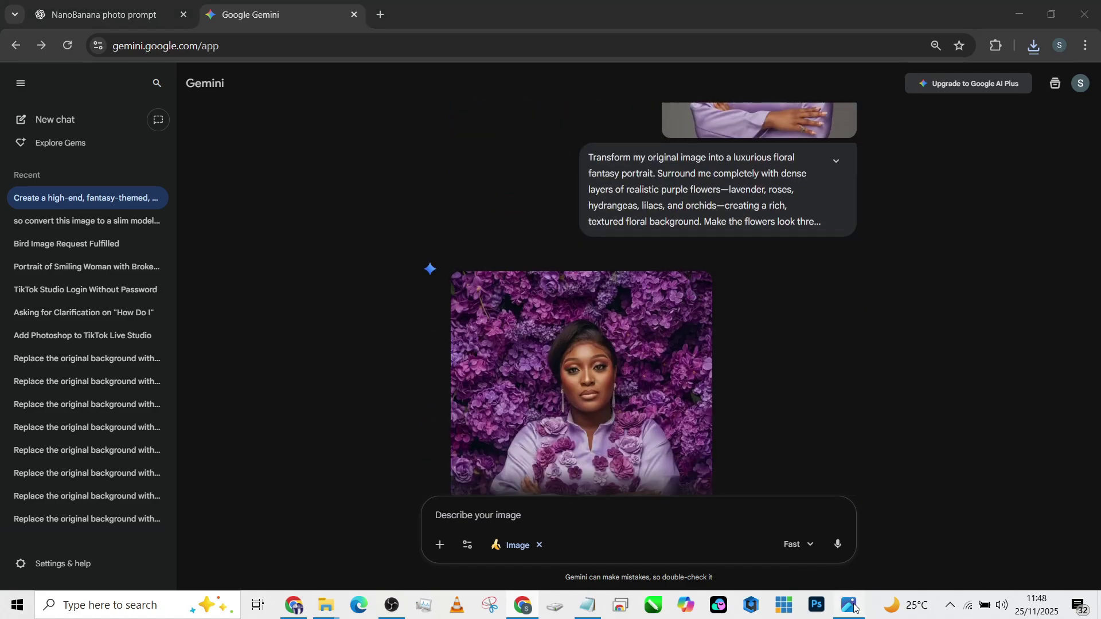
pyautogui.click(20, 297)
pyautogui.click(20, 297)
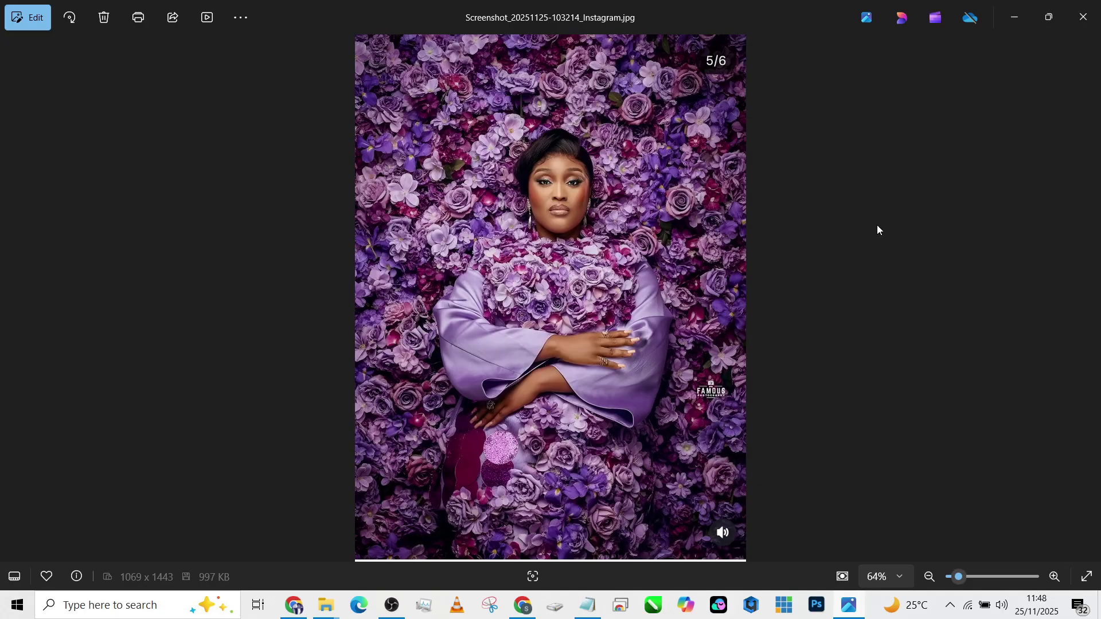
pyautogui.click(1084, 17)
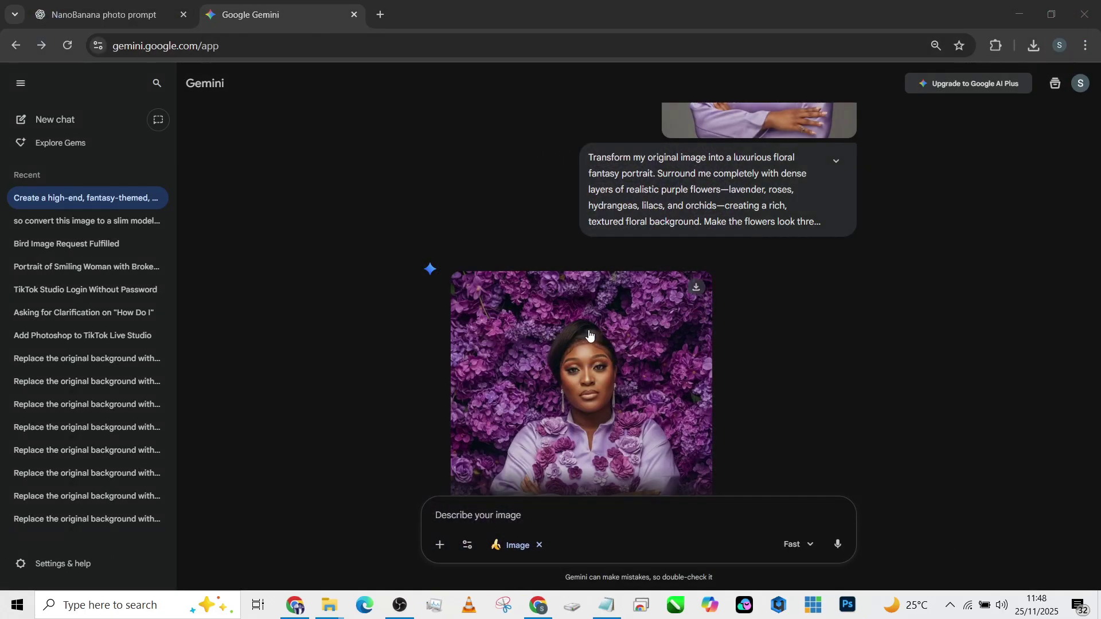
pyautogui.scroll(-2, 589, 336)
# Review the ChatGPT conversation in the other tab, from the request with two photos through the NanoBanana prompt, negative prompt and usage notes
pyautogui.click(109, 15)
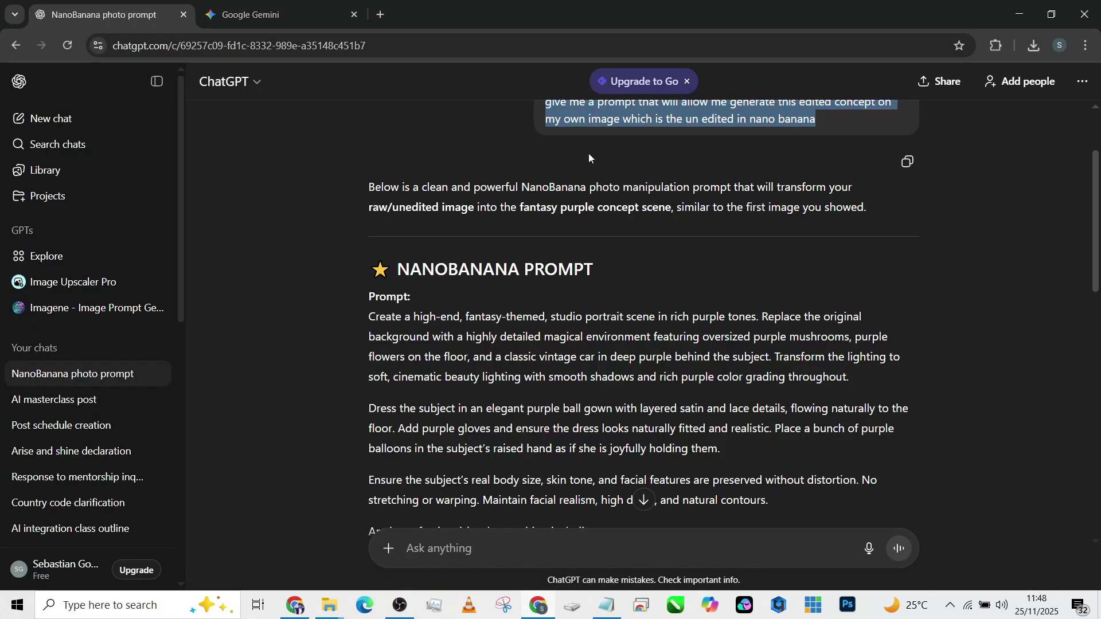
pyautogui.scroll(-8, 604, 319)
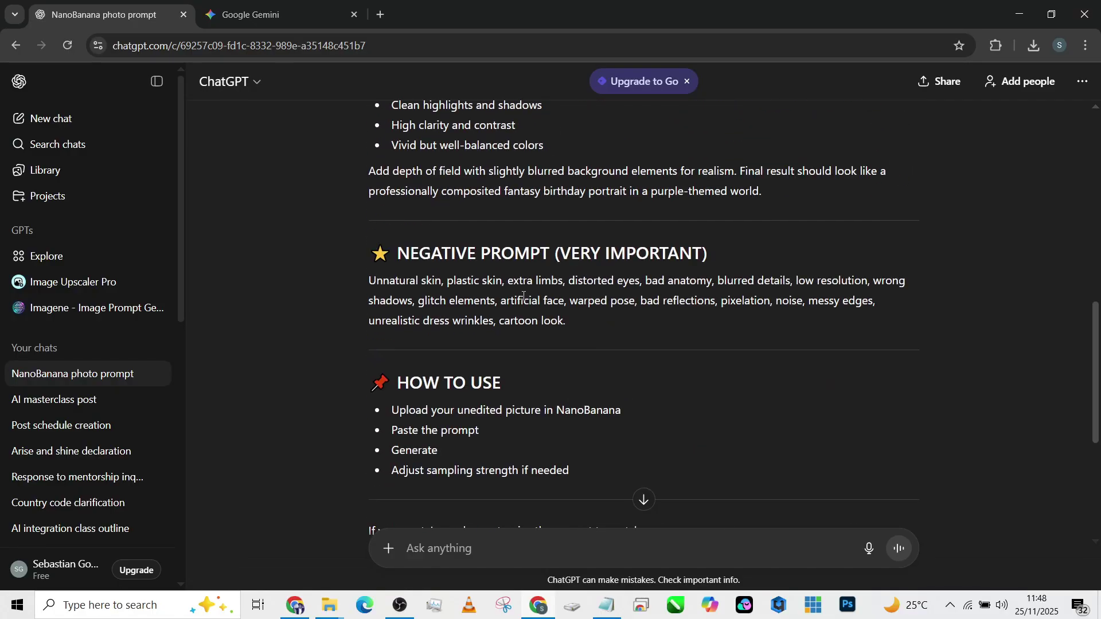
pyautogui.scroll(-5, 568, 299)
pyautogui.scroll(6, 576, 305)
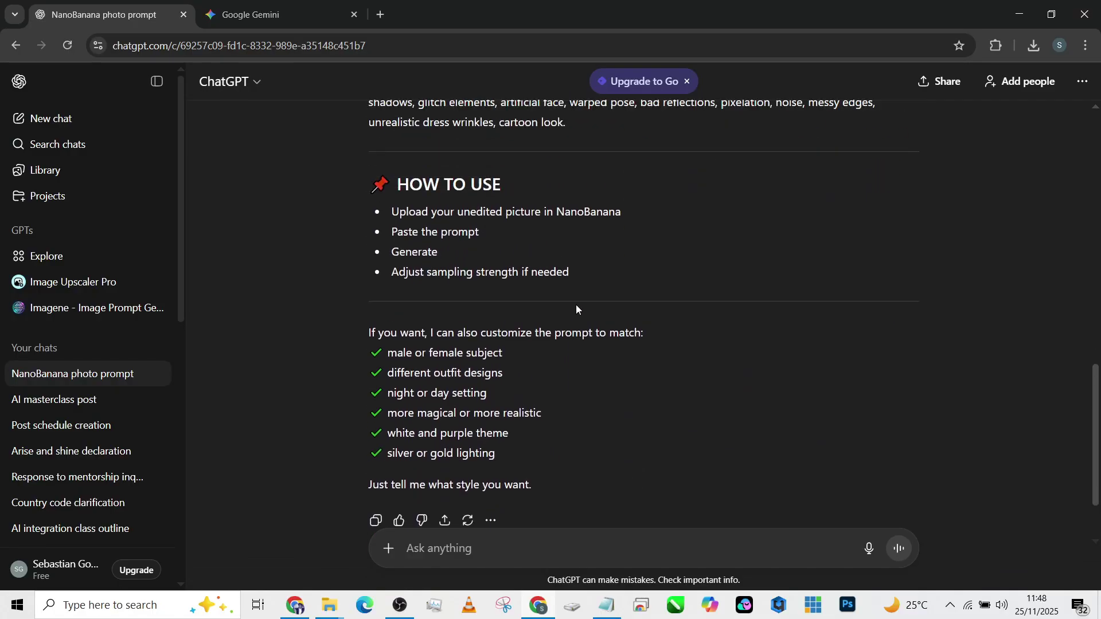
pyautogui.scroll(6, 582, 312)
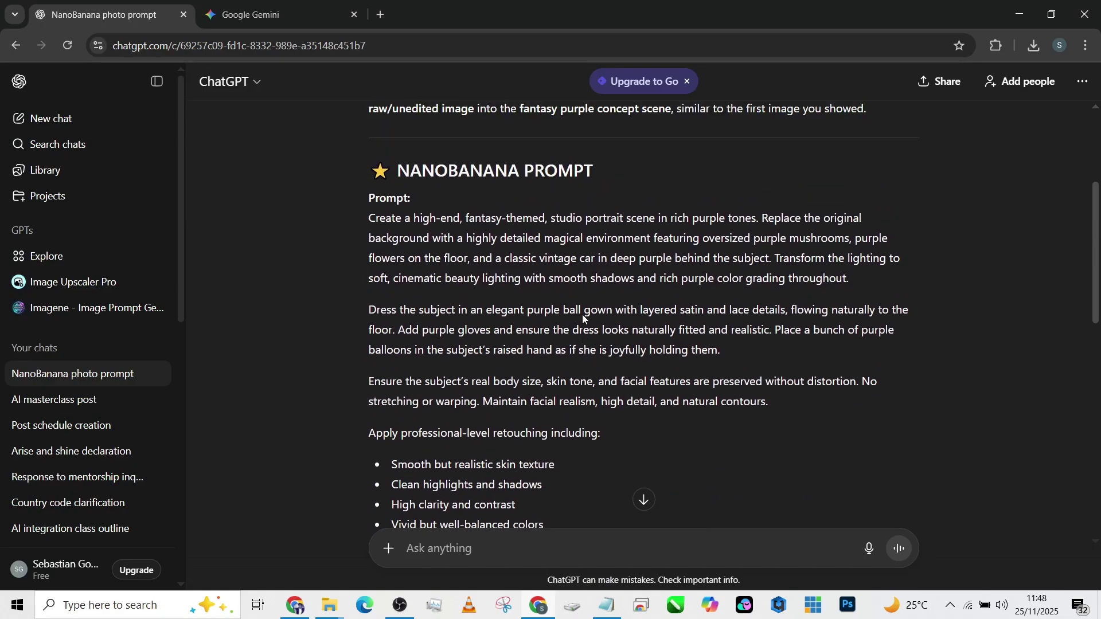
pyautogui.scroll(-1, 498, 270)
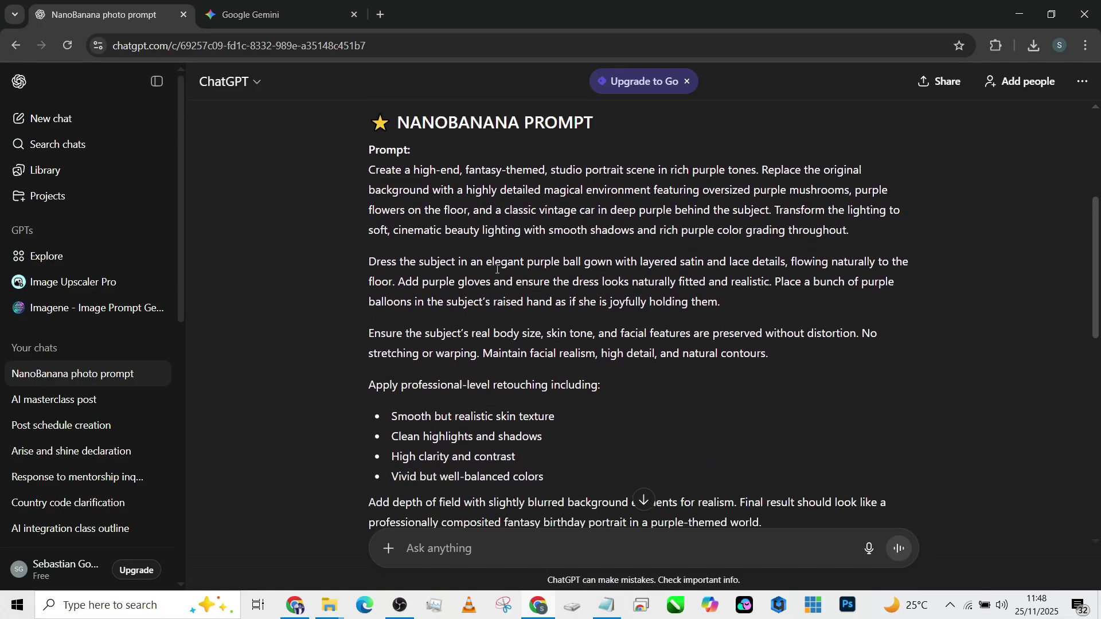
pyautogui.scroll(5, 498, 271)
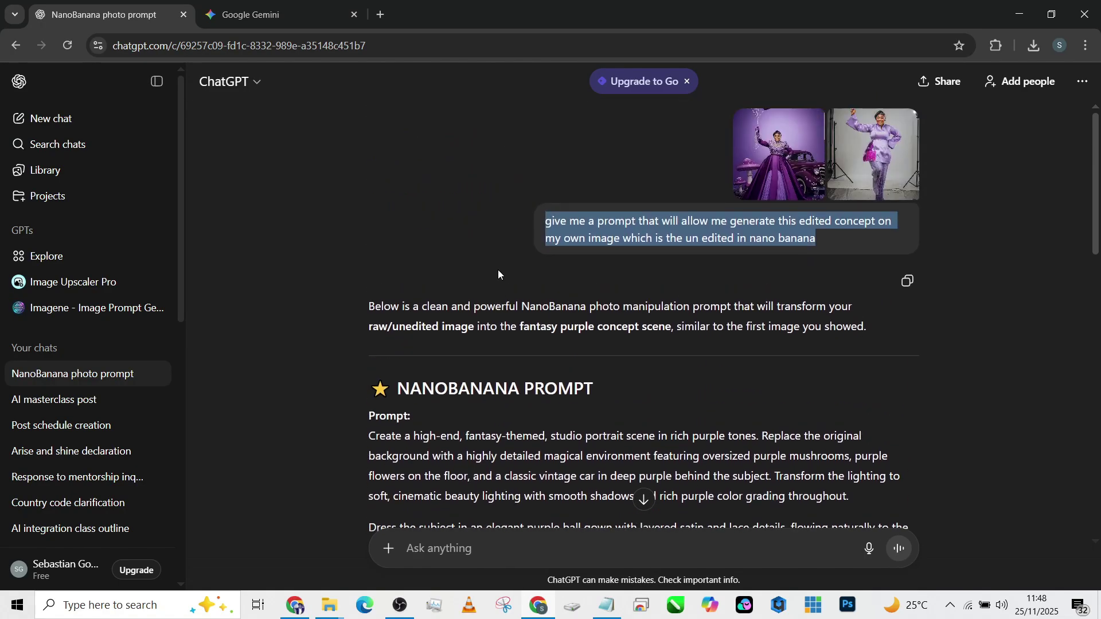
pyautogui.scroll(-10, 498, 271)
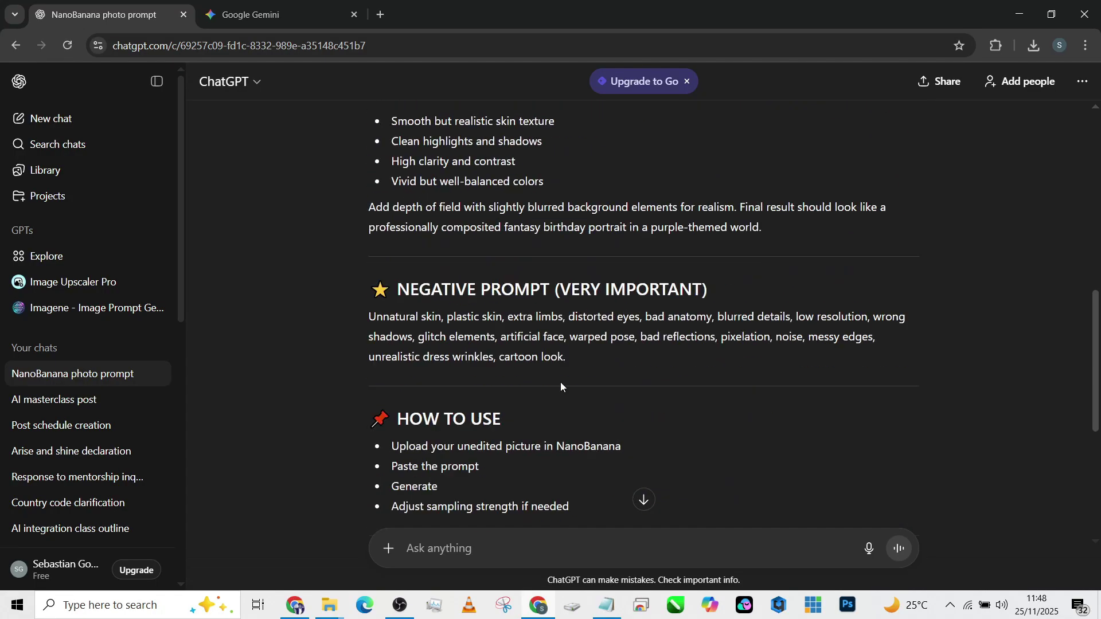
pyautogui.scroll(-4, 573, 447)
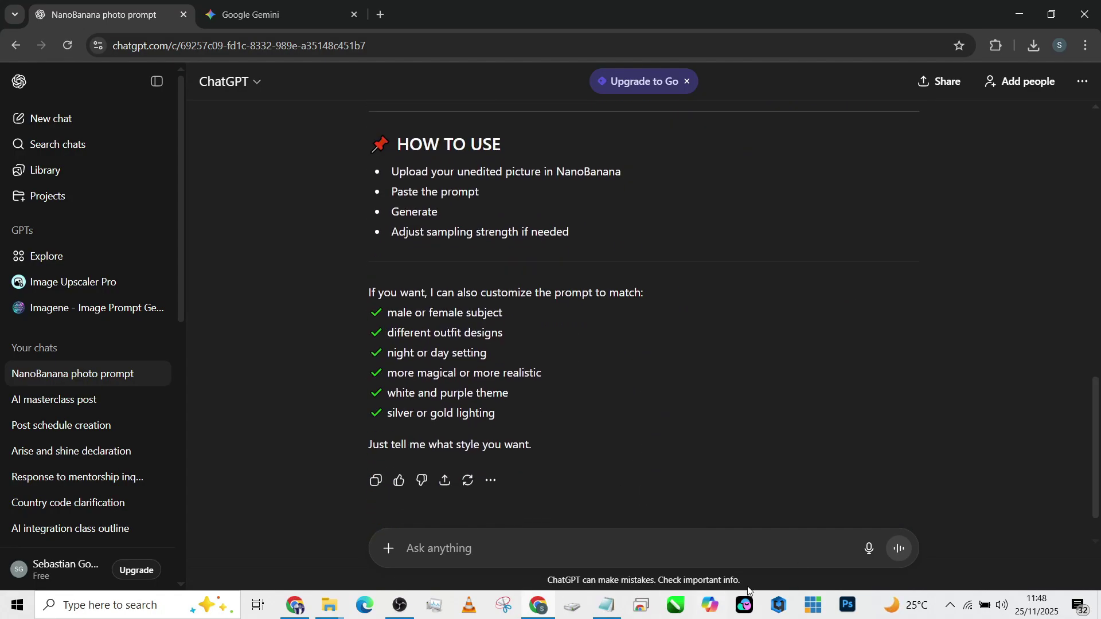
# Back in Gemini, submit the follow-up request "make it to look like she is leying down on the floor whith her postures intact"
pyautogui.click(256, 16)
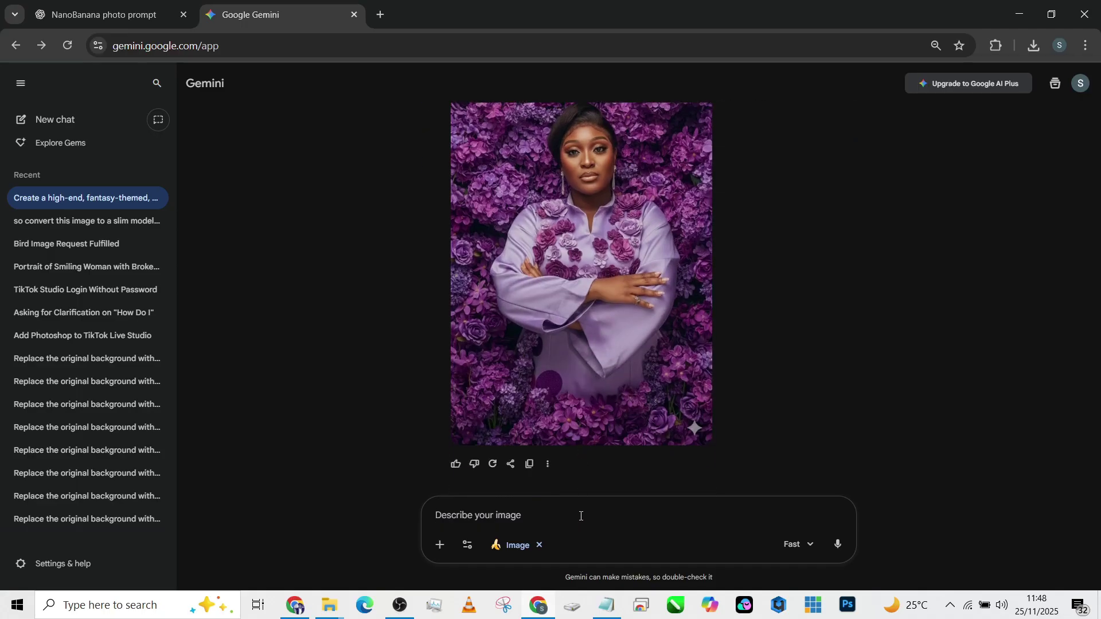
pyautogui.write('make')
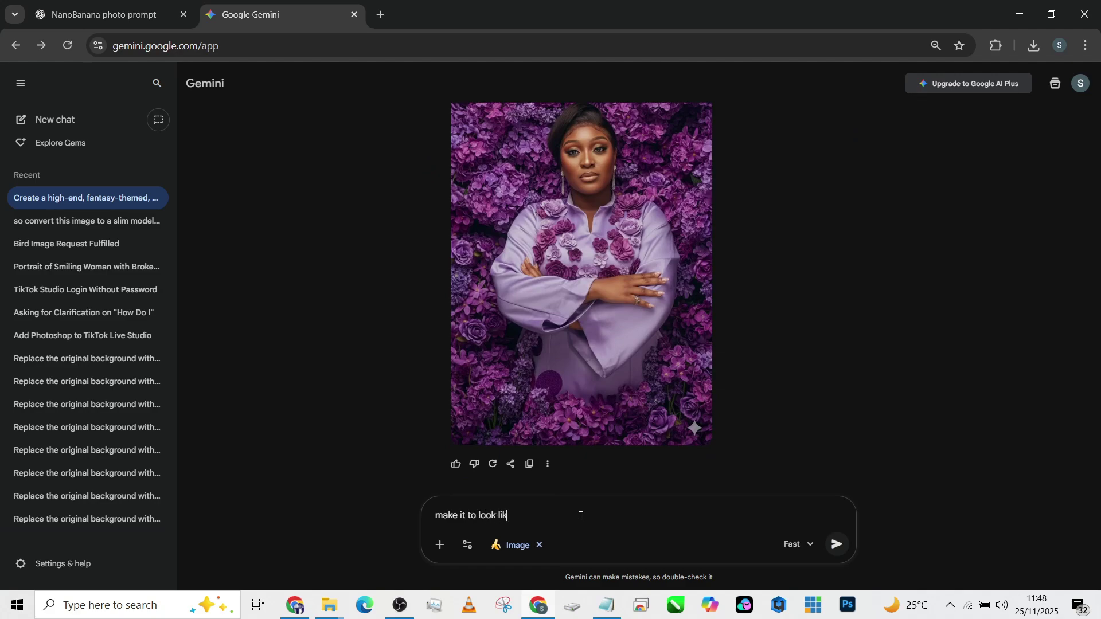
pyautogui.write('it to look like she is leying down on the floor whit')
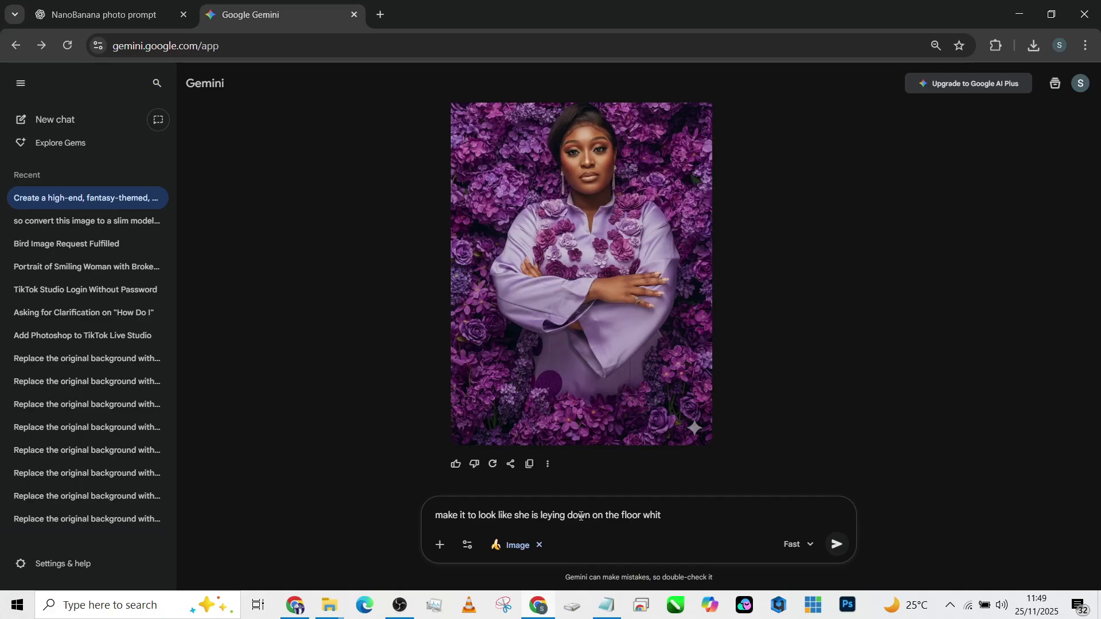
pyautogui.write('her postures intact')
pyautogui.press('Return')
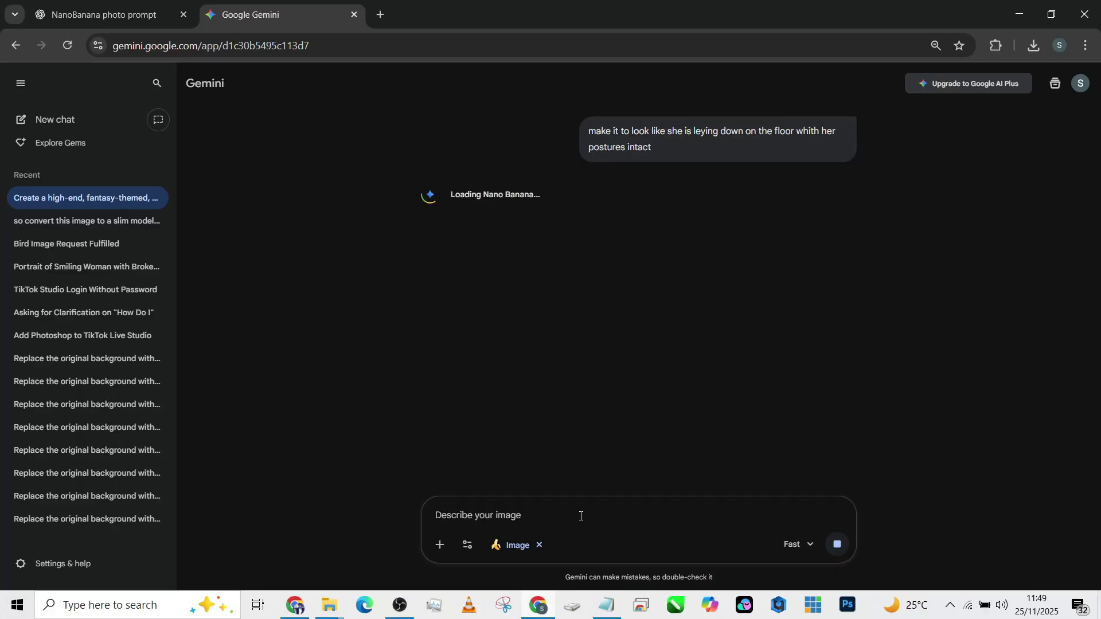
# Save the regenerated portrait of the woman lying among purple flowers as a PNG image in Pictures > New folder (2)
pyautogui.scroll(-2, 803, 346)
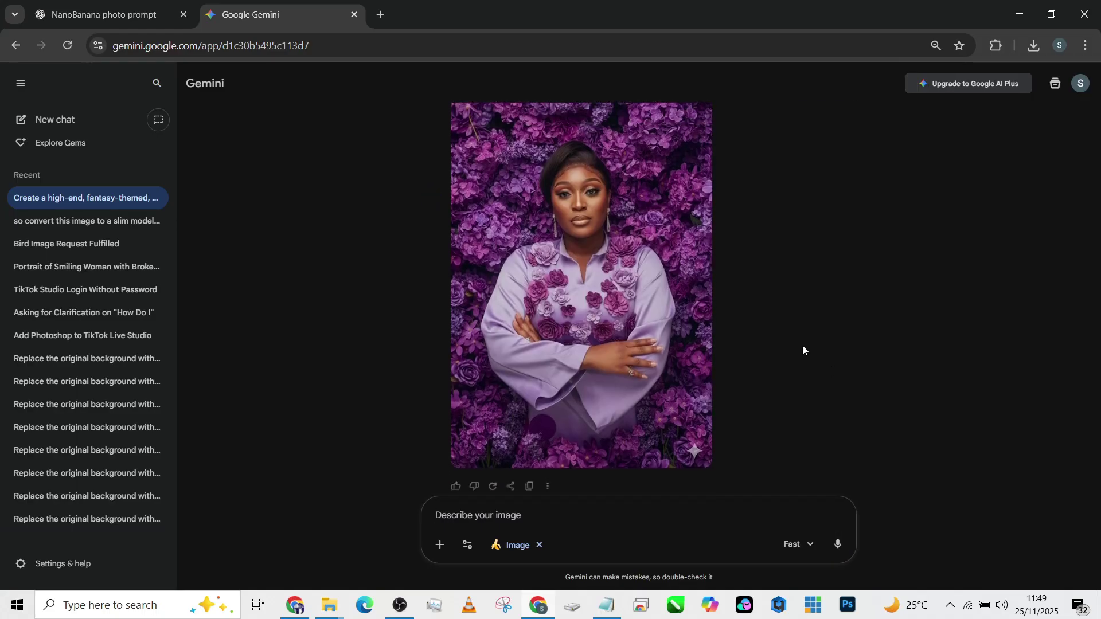
pyautogui.click(679, 387)
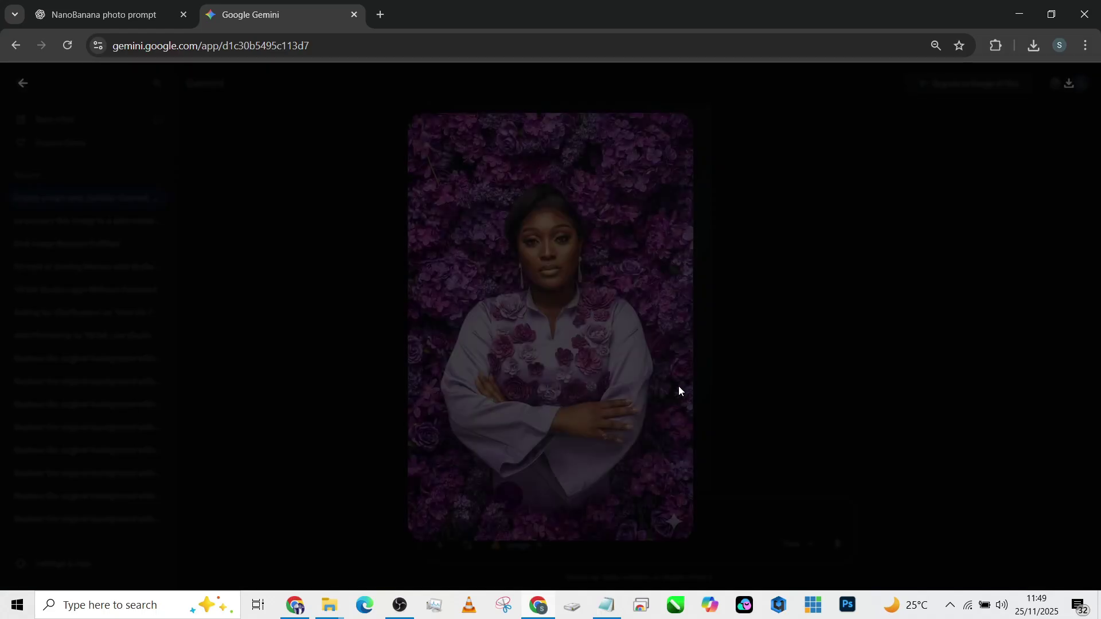
pyautogui.click(1069, 84)
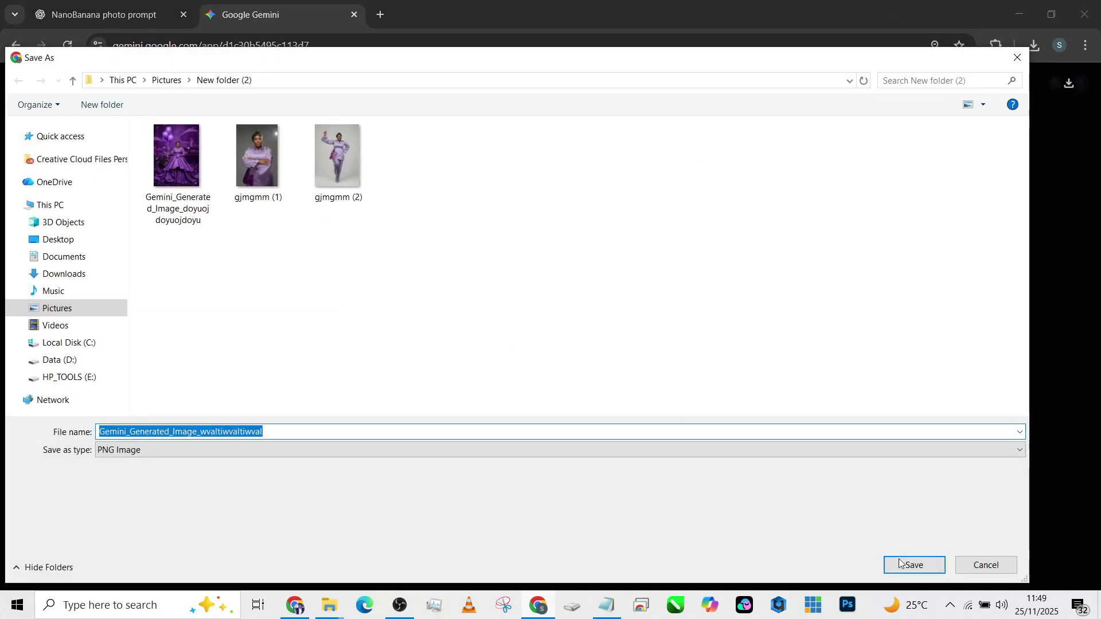
pyautogui.click(912, 564)
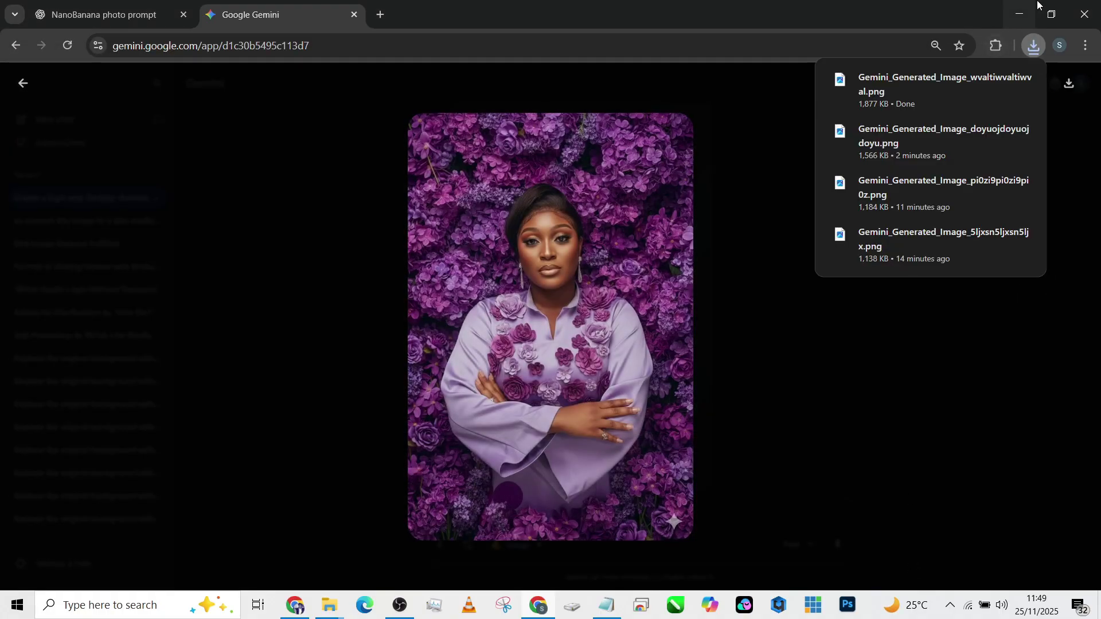
# Refresh New folder (2) in File Explorer and examine both saved Gemini portraits up close in Photos
pyautogui.click(1019, 14)
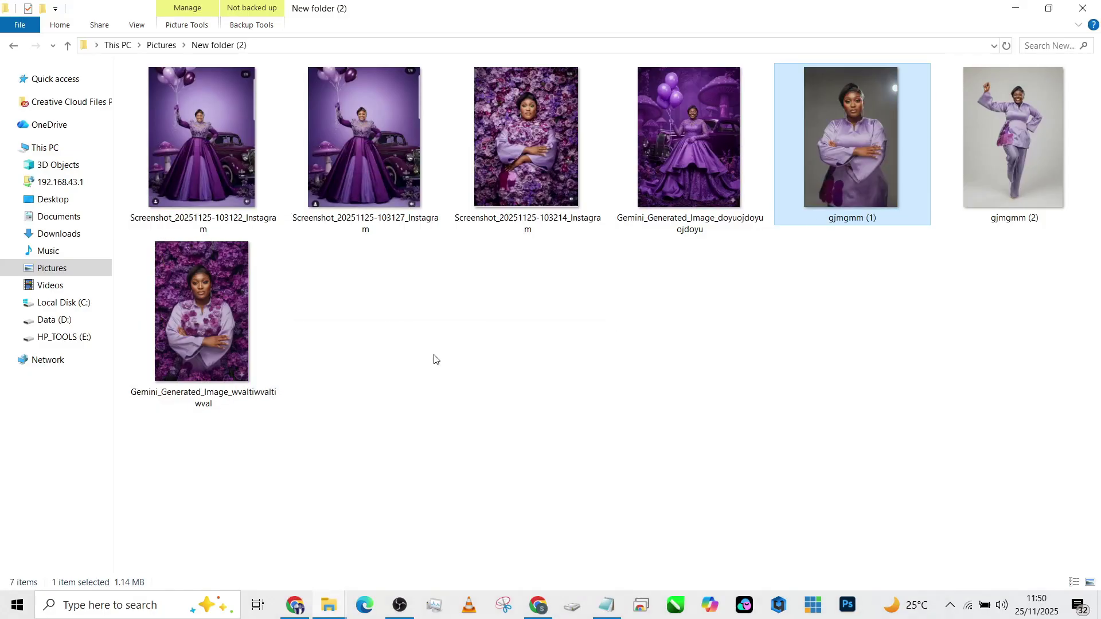
pyautogui.rightClick(494, 402)
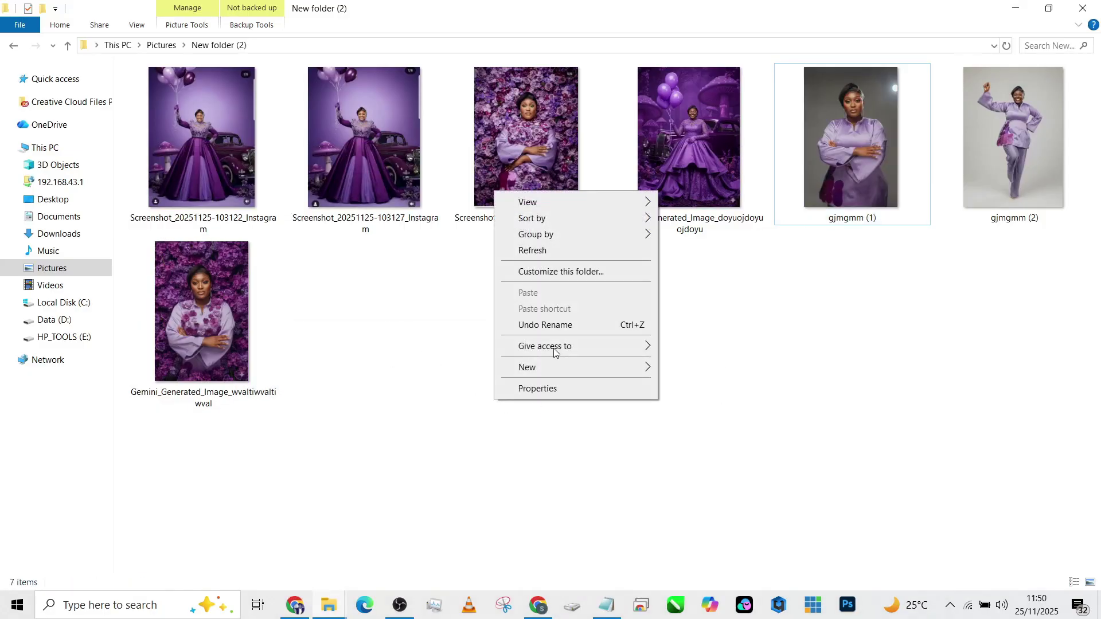
pyautogui.click(533, 253)
pyautogui.click(694, 125)
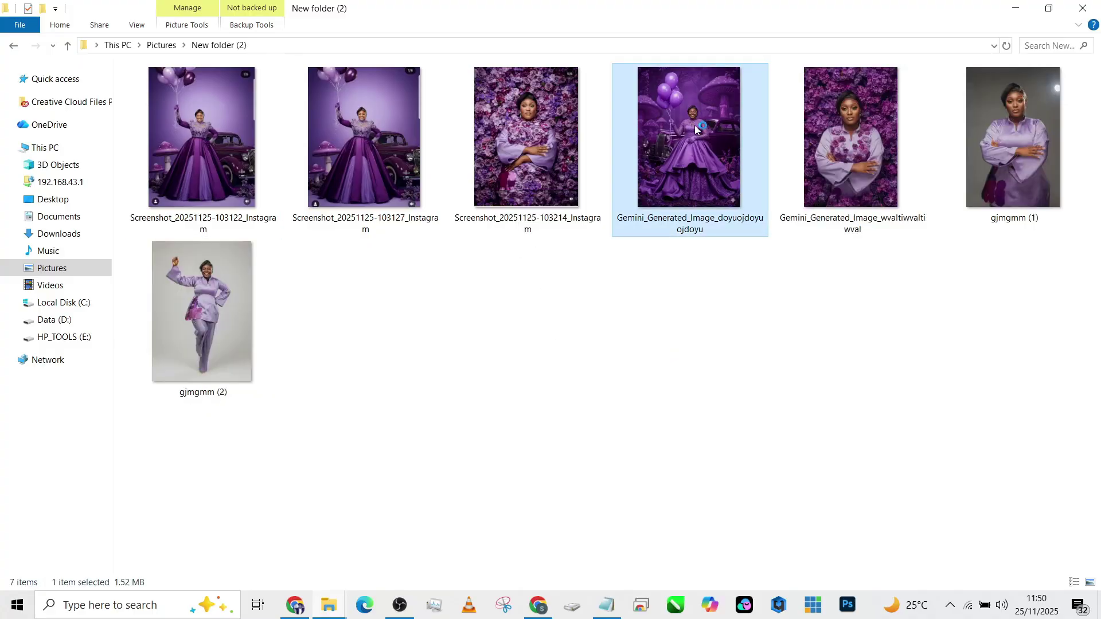
pyautogui.scroll(5, 582, 216)
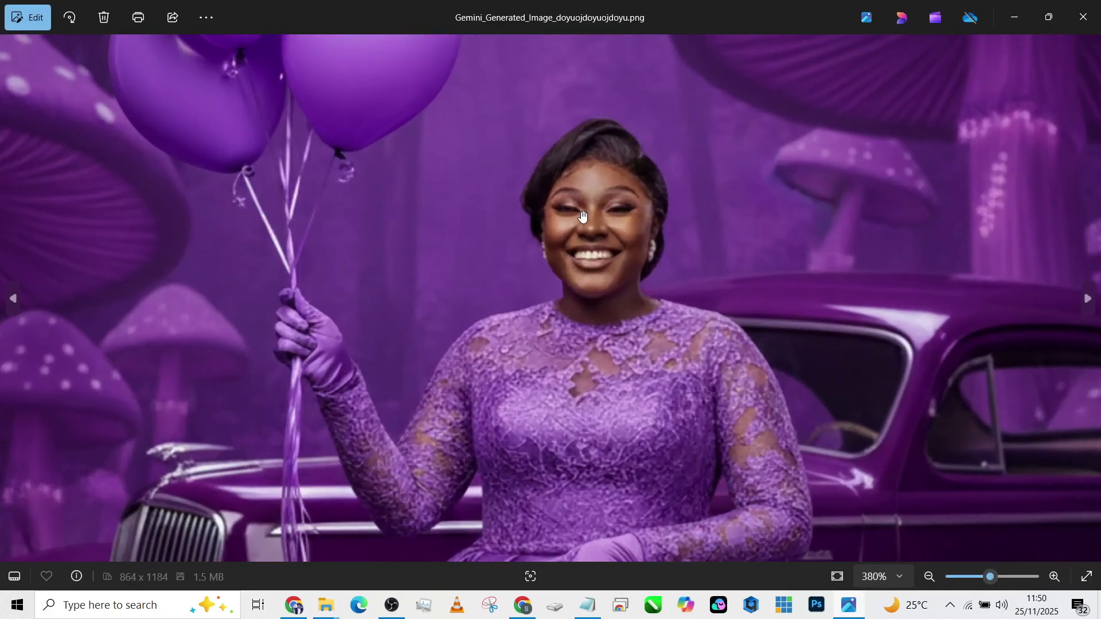
pyautogui.scroll(-5, 494, 226)
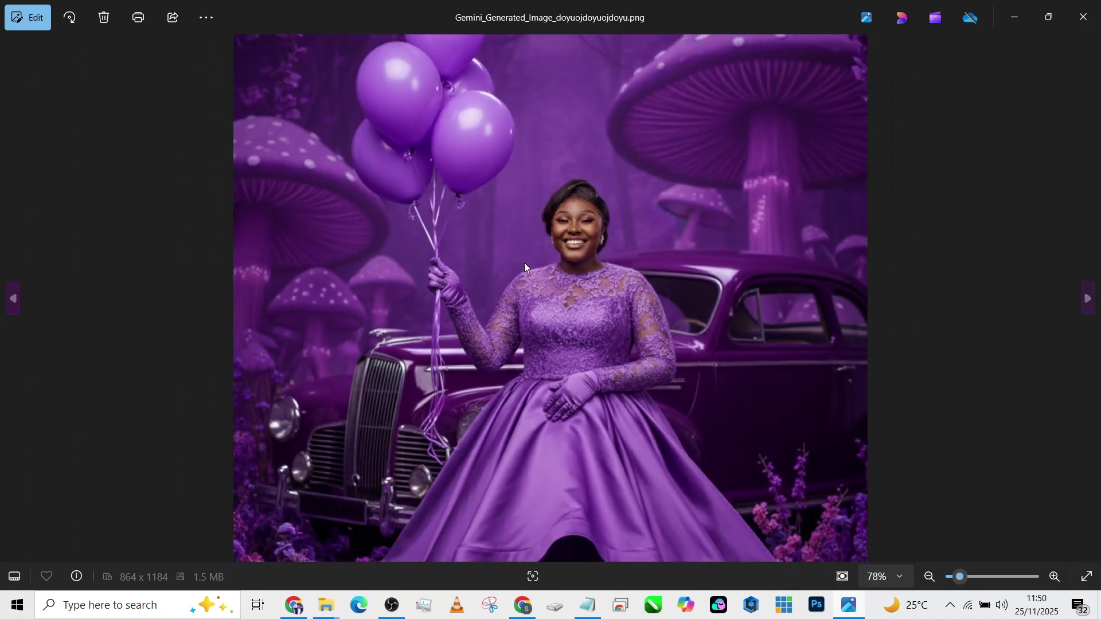
pyautogui.click(1087, 298)
pyautogui.click(1085, 297)
pyautogui.scroll(3, 607, 259)
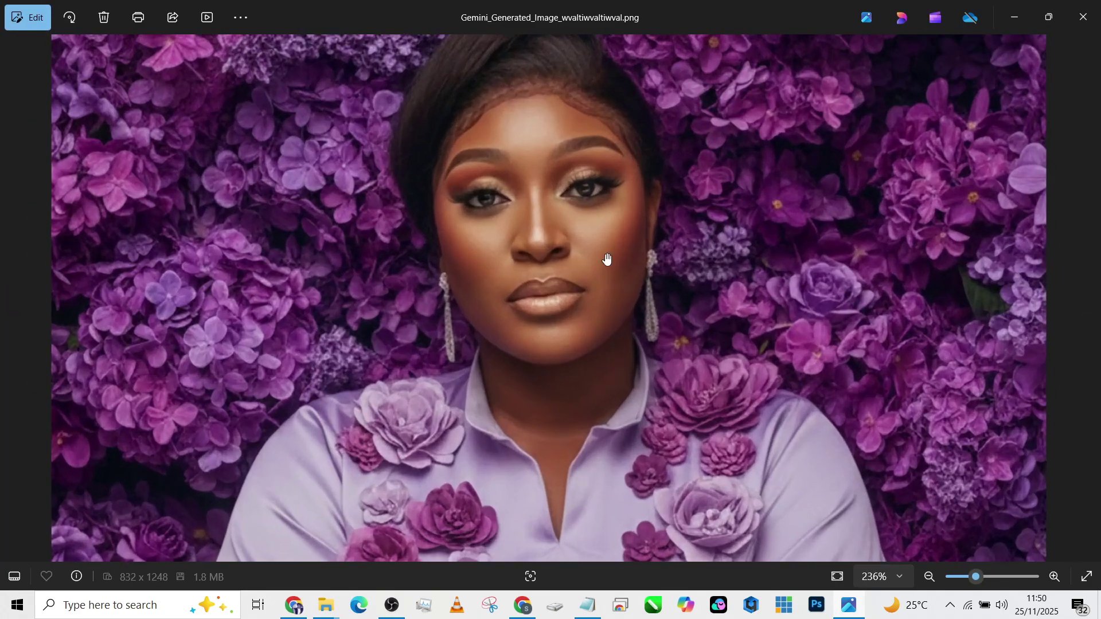
pyautogui.scroll(-3, 579, 276)
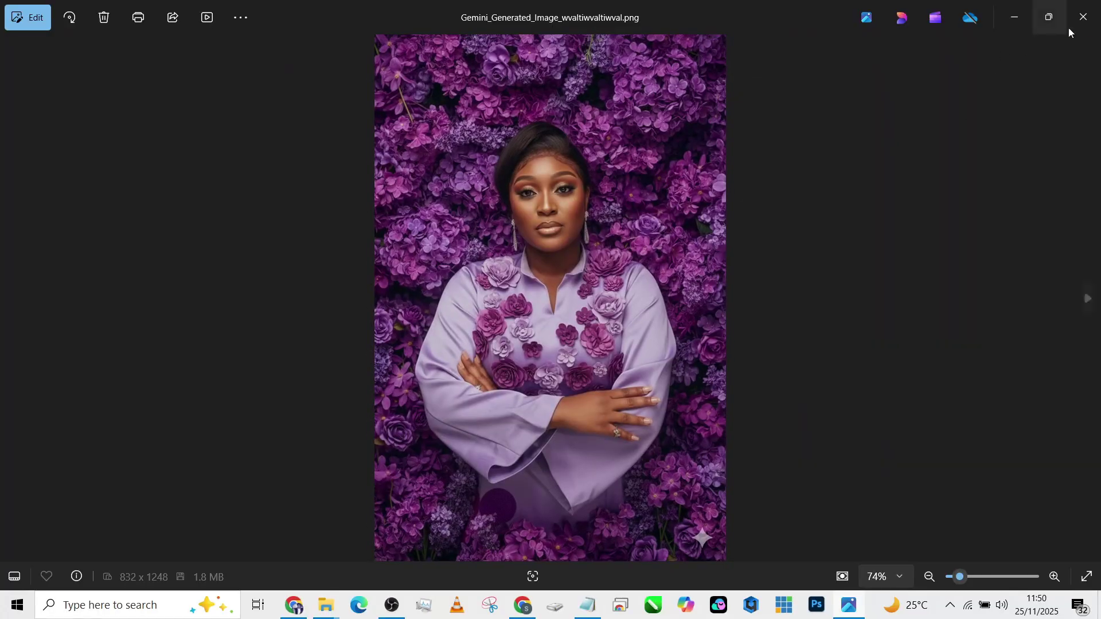
pyautogui.click(1082, 17)
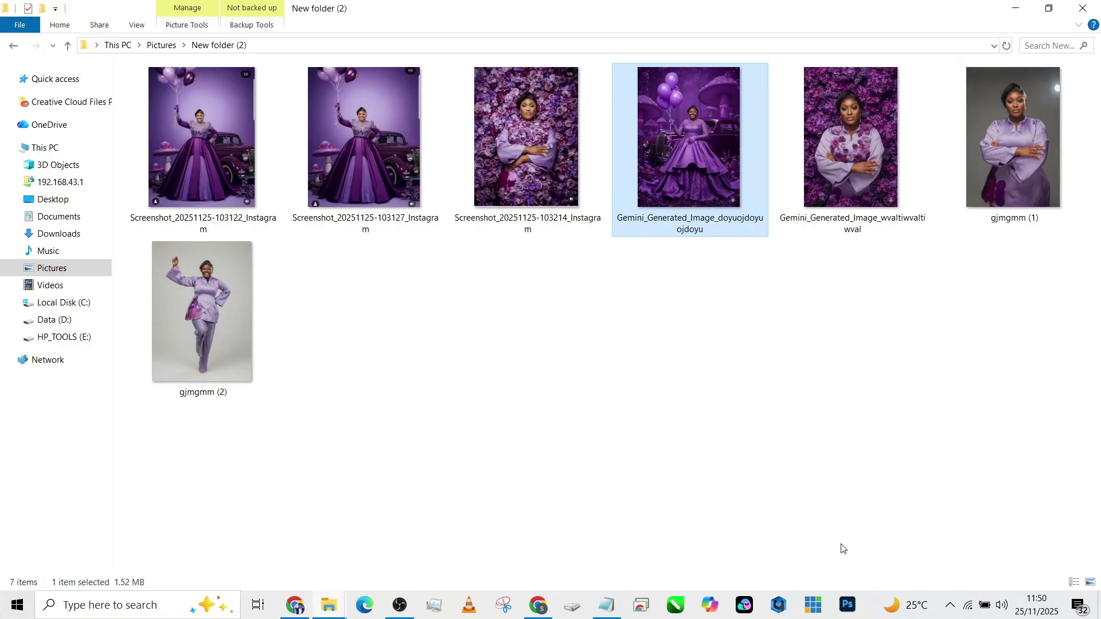
# Open both Gemini-generated portraits from the folder in Photoshop and reset the Photography workspace
pyautogui.click(848, 605)
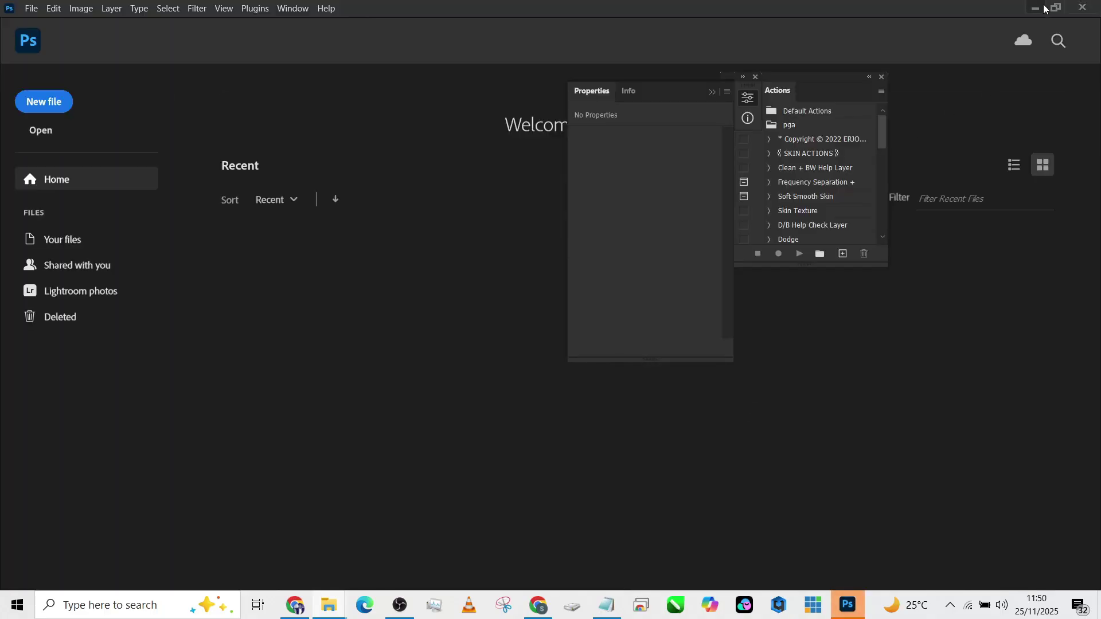
pyautogui.click(1035, 8)
pyautogui.moveTo(686, 266); pyautogui.dragTo(532, 463)
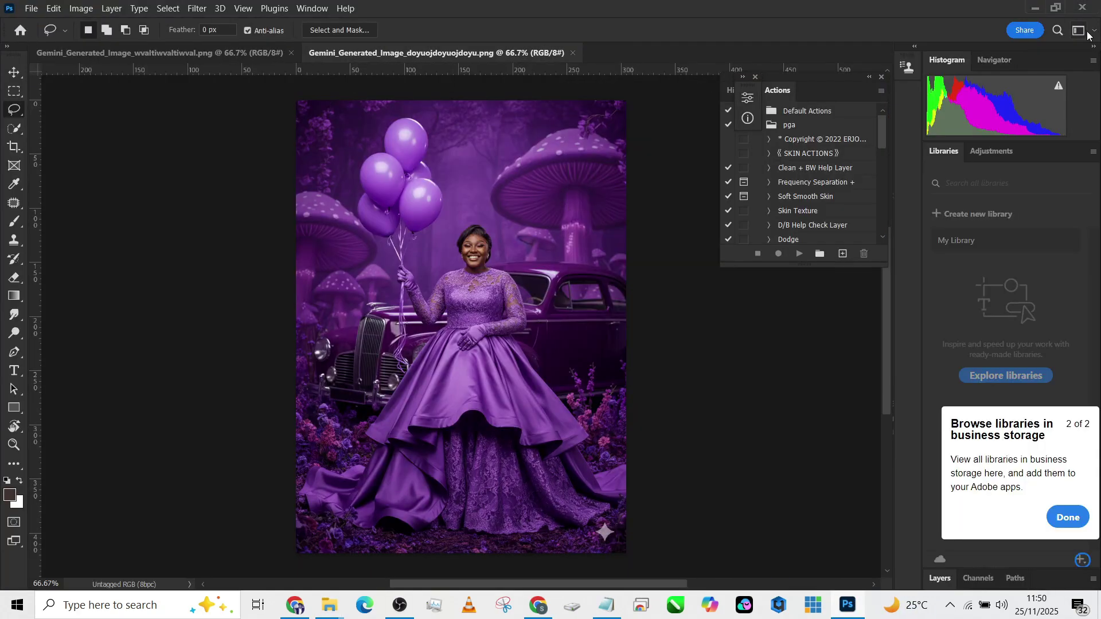
pyautogui.click(1087, 32)
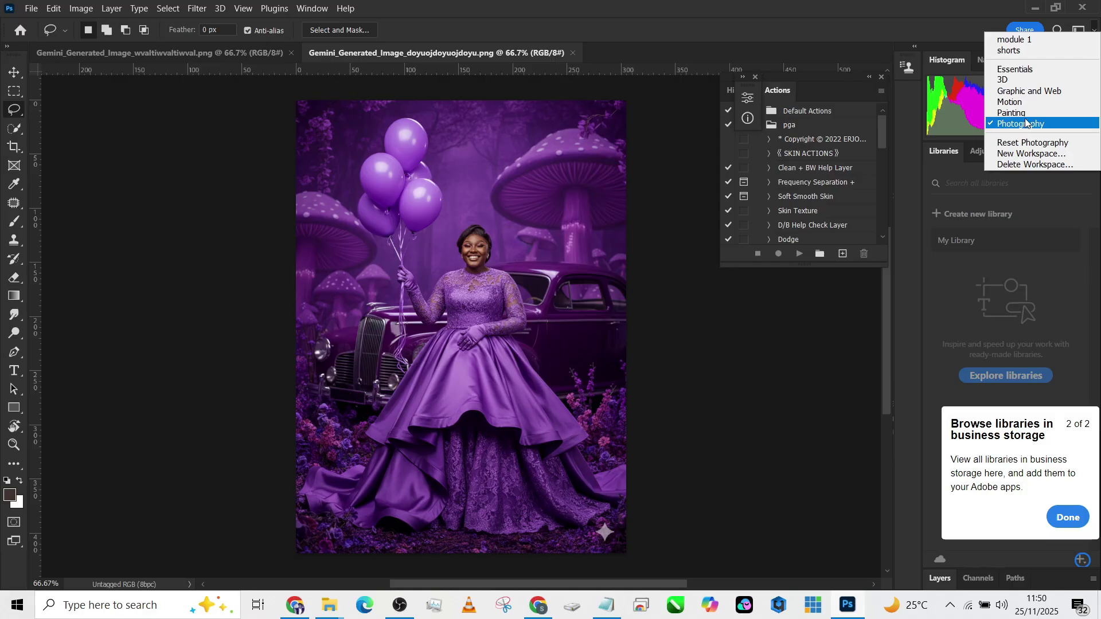
pyautogui.click(1032, 143)
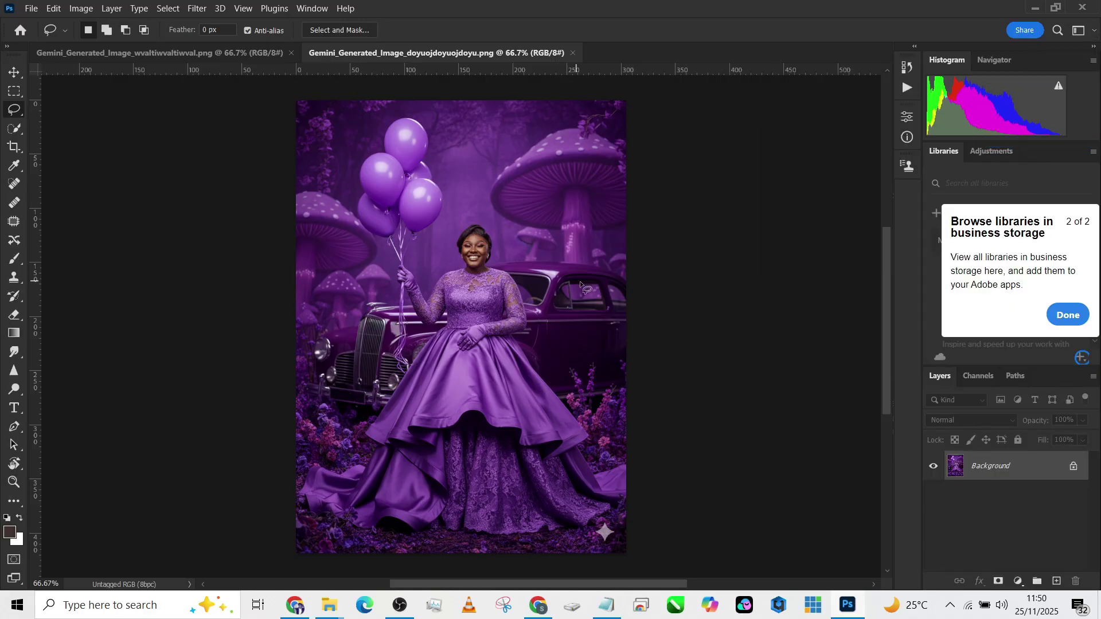
# Select the woman in the balloon portrait with Select Subject and invert the selection
pyautogui.click(14, 129)
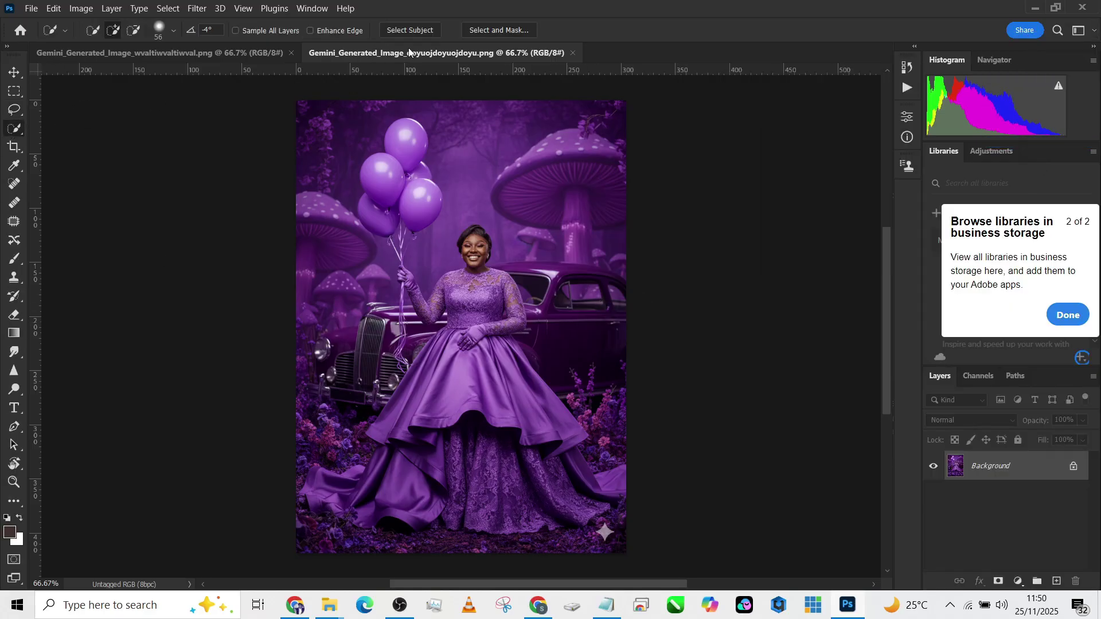
pyautogui.click(422, 32)
pyautogui.rightClick(541, 99)
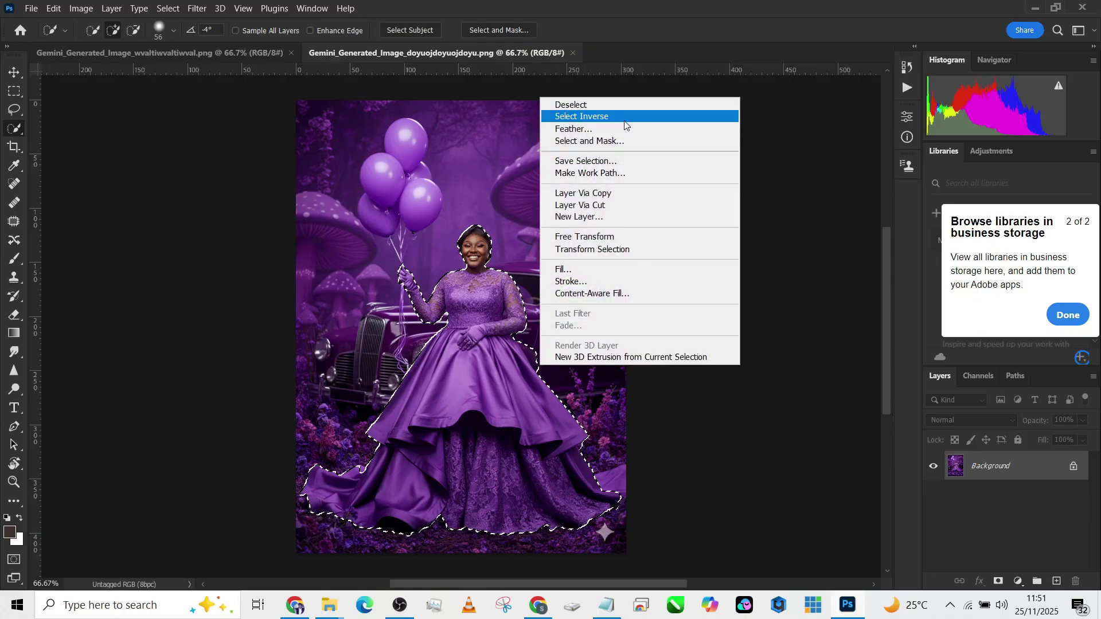
pyautogui.click(618, 116)
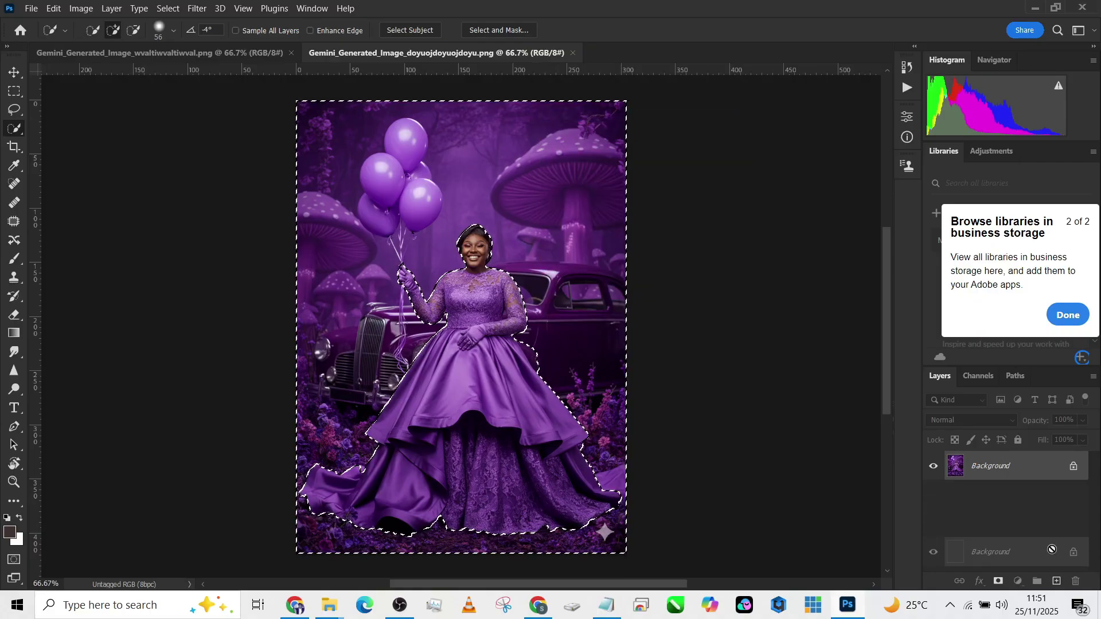
# Duplicate the Background layer, cut the selected scenery onto its own layer and move the woman's layer above it
pyautogui.moveTo(1055, 578); pyautogui.dragTo(1055, 578)
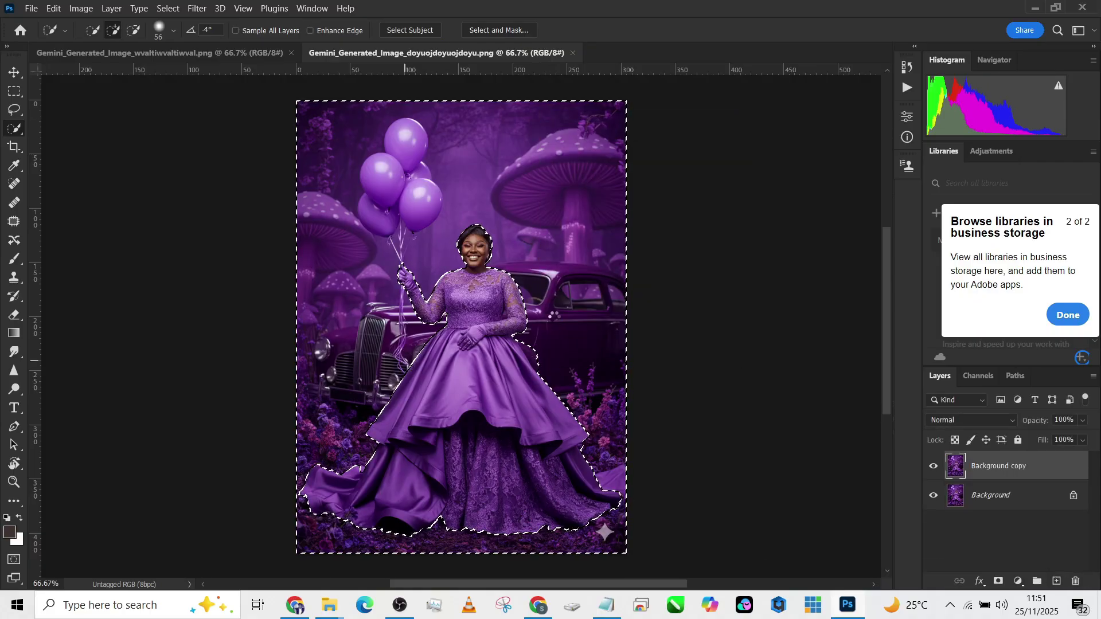
pyautogui.rightClick(554, 333)
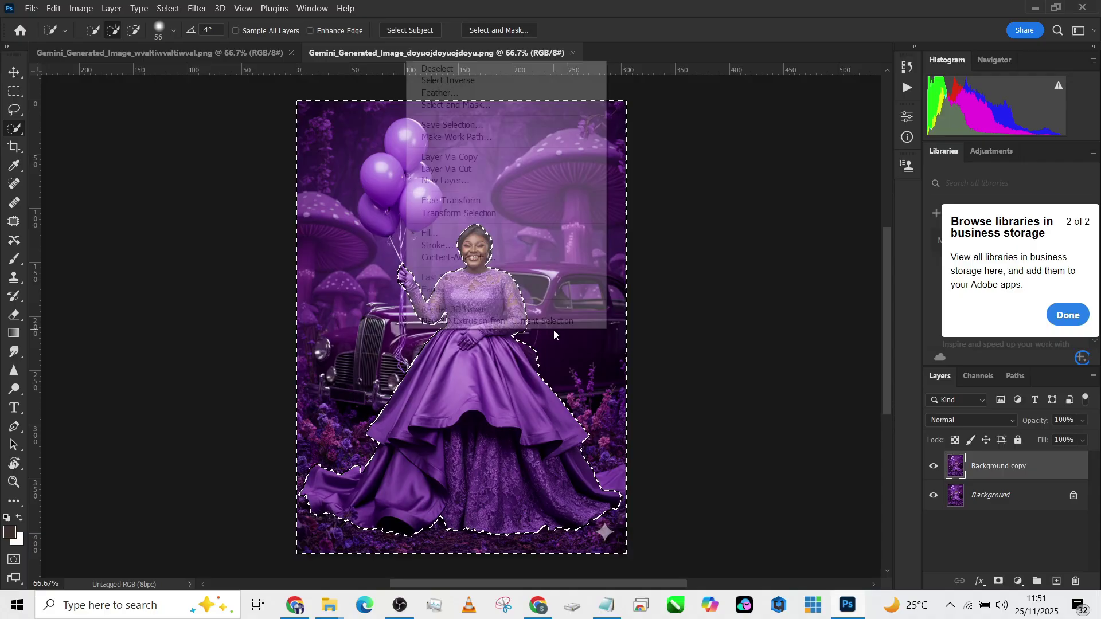
pyautogui.click(450, 169)
pyautogui.moveTo(993, 500); pyautogui.dragTo(992, 464)
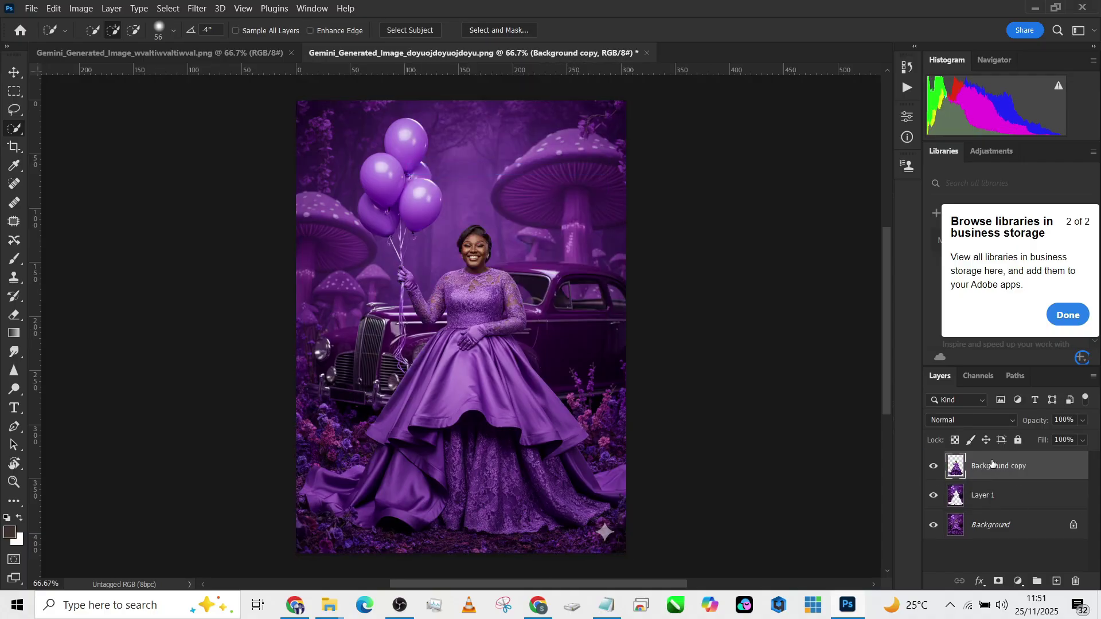
# Add a Solid Color fill layer in dark brownish orange above the woman's layer and hide it
pyautogui.click(1018, 582)
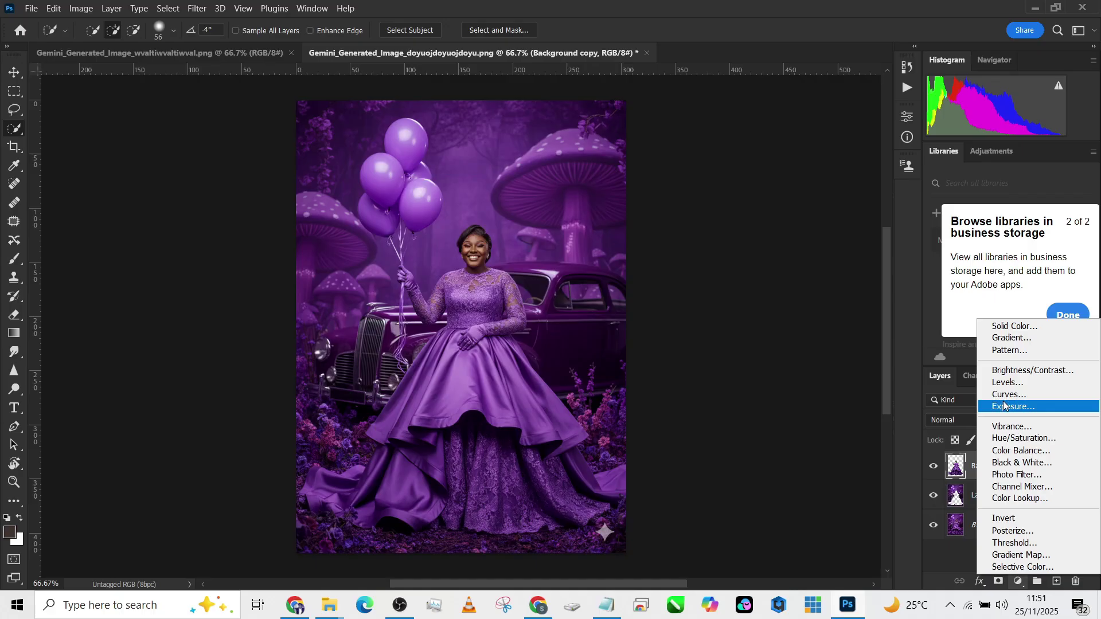
pyautogui.click(998, 326)
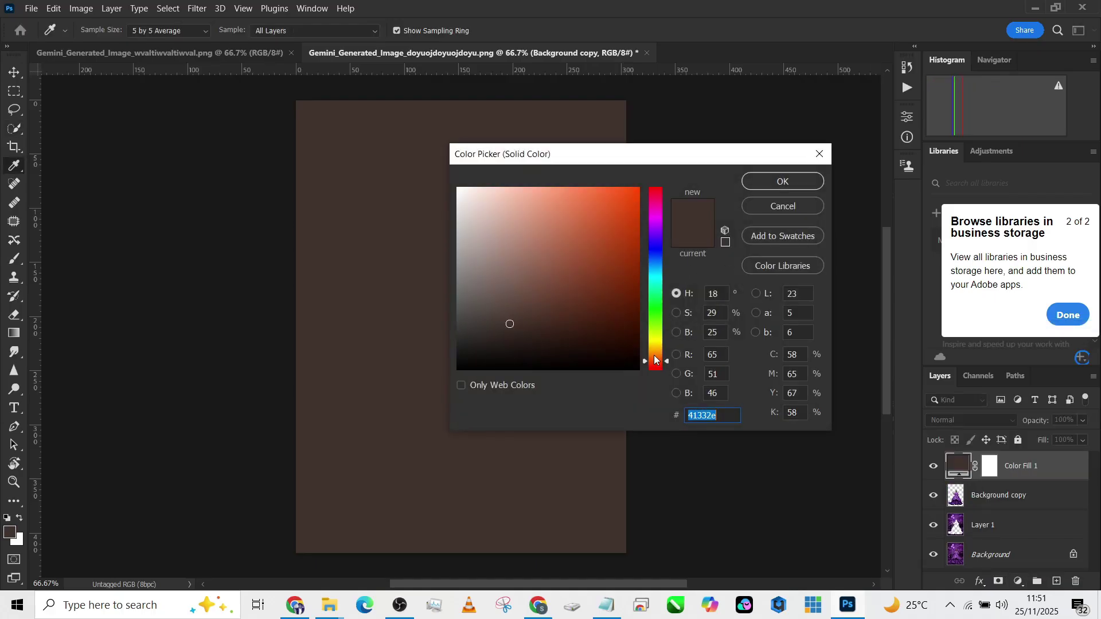
pyautogui.moveTo(660, 360); pyautogui.dragTo(661, 354)
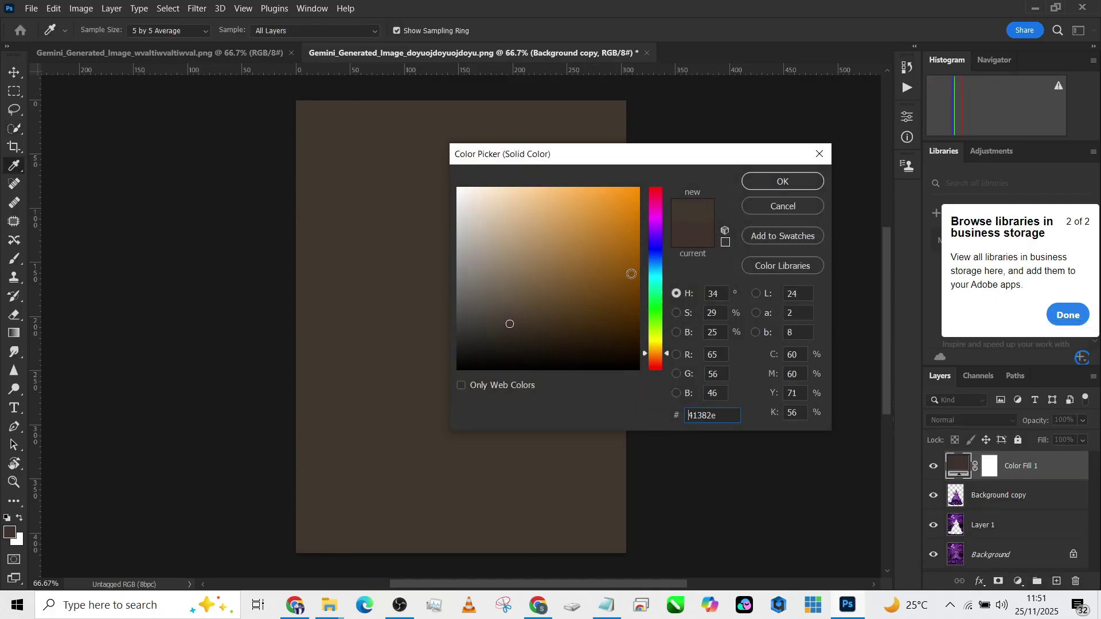
pyautogui.click(633, 273)
pyautogui.moveTo(633, 273)
pyautogui.mouseDown()
pyautogui.moveTo(599, 260)
pyautogui.moveTo(629, 268)
pyautogui.mouseUp()
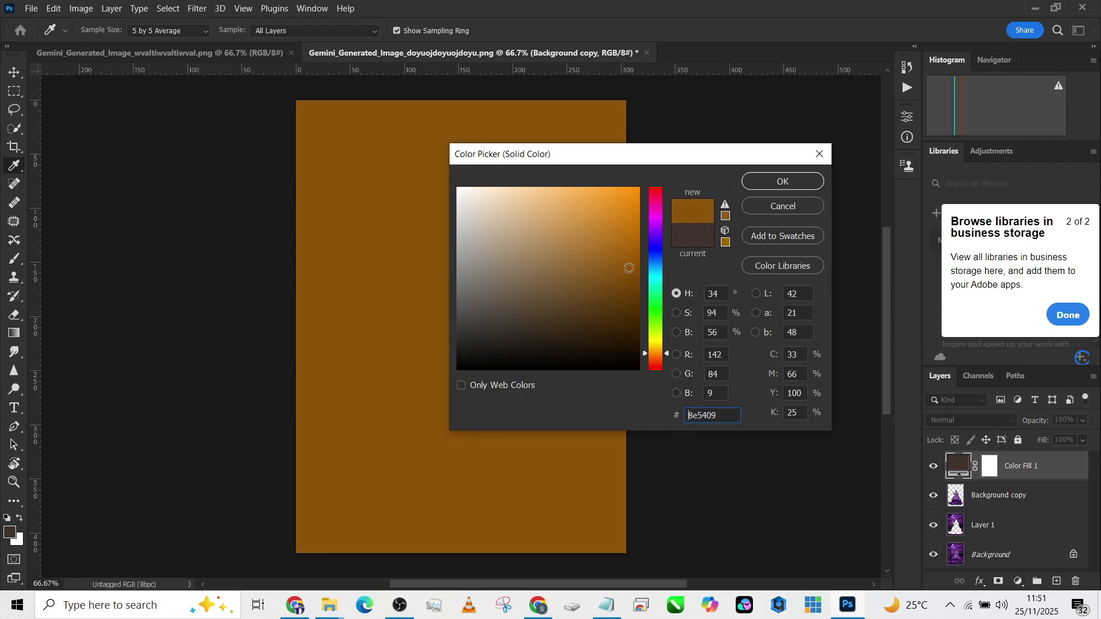
pyautogui.moveTo(666, 360); pyautogui.dragTo(667, 358)
pyautogui.click(762, 188)
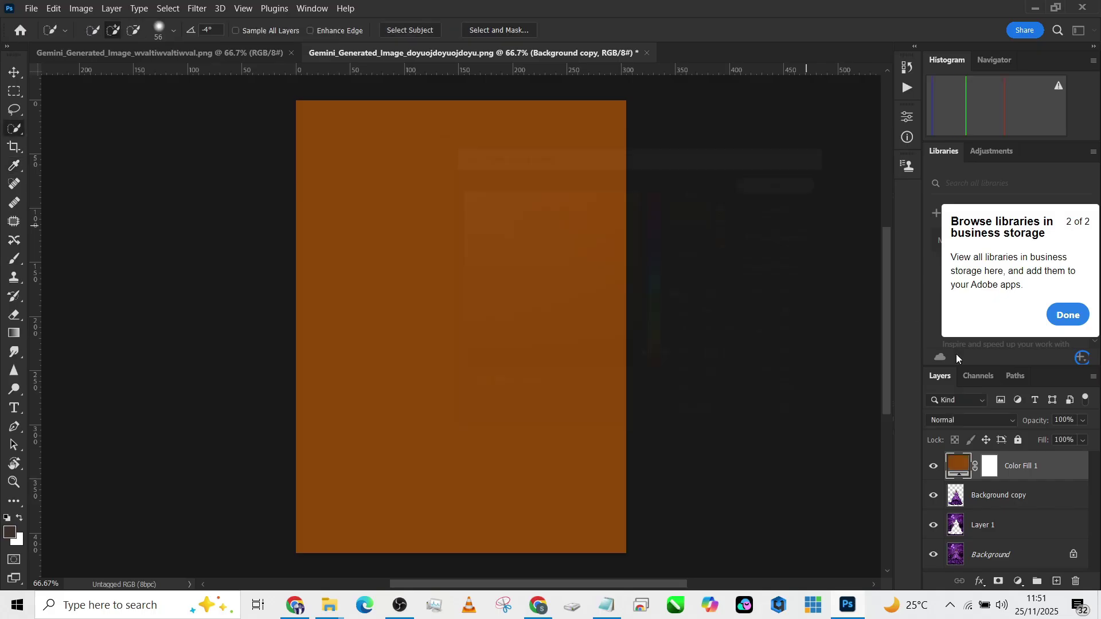
pyautogui.click(934, 465)
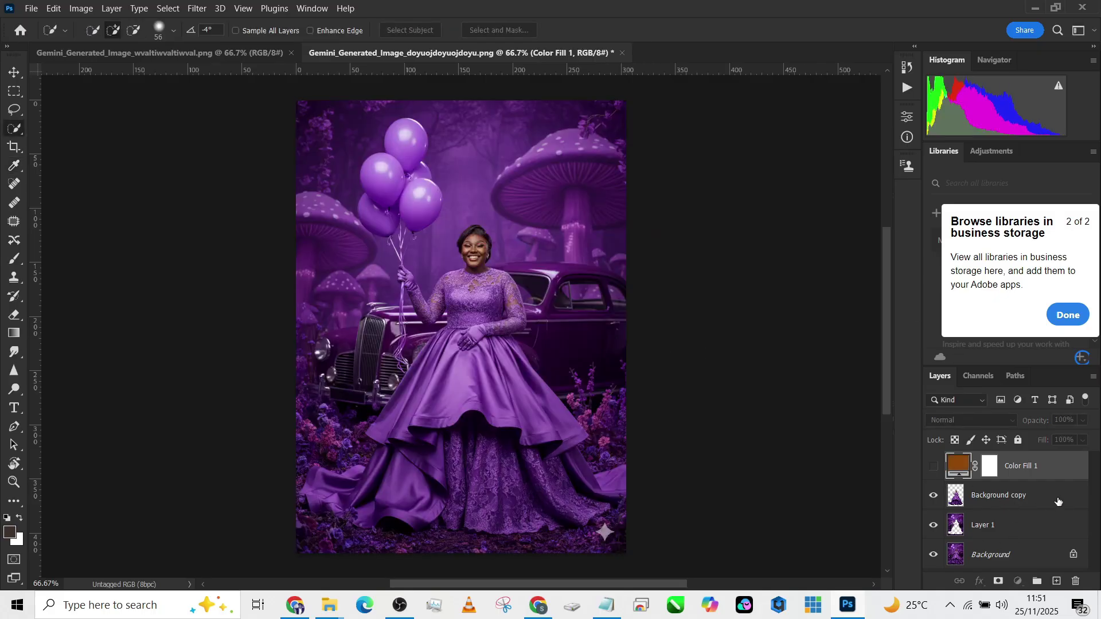
# Duplicate the woman's cut-out layer and add a layer mask to the copy
pyautogui.click(1058, 501)
pyautogui.hotkey('ctrl', 'j')
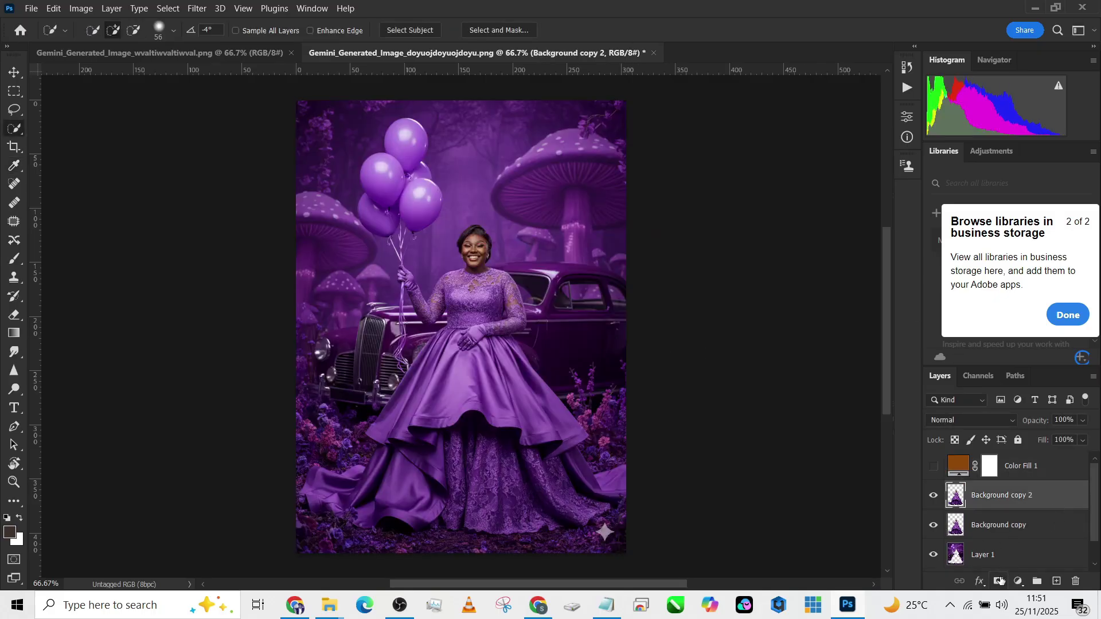
pyautogui.click(998, 580)
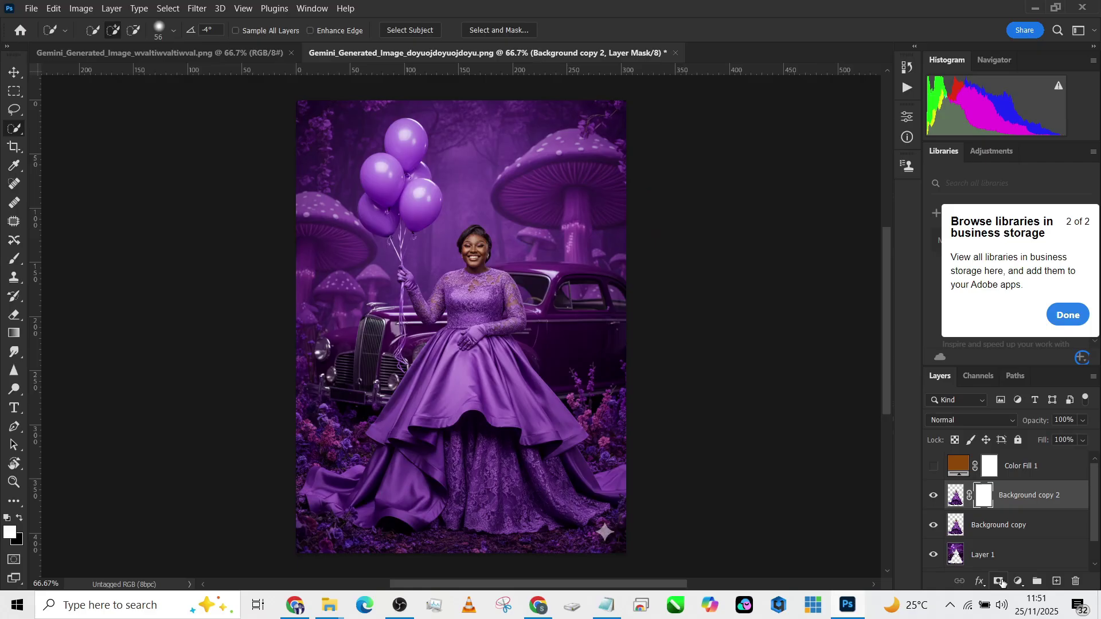
# Limit the copy's mask to the woman's skin tones with Color Range, adding several colour samples from her face and neck
pyautogui.click(160, 11)
pyautogui.click(229, 140)
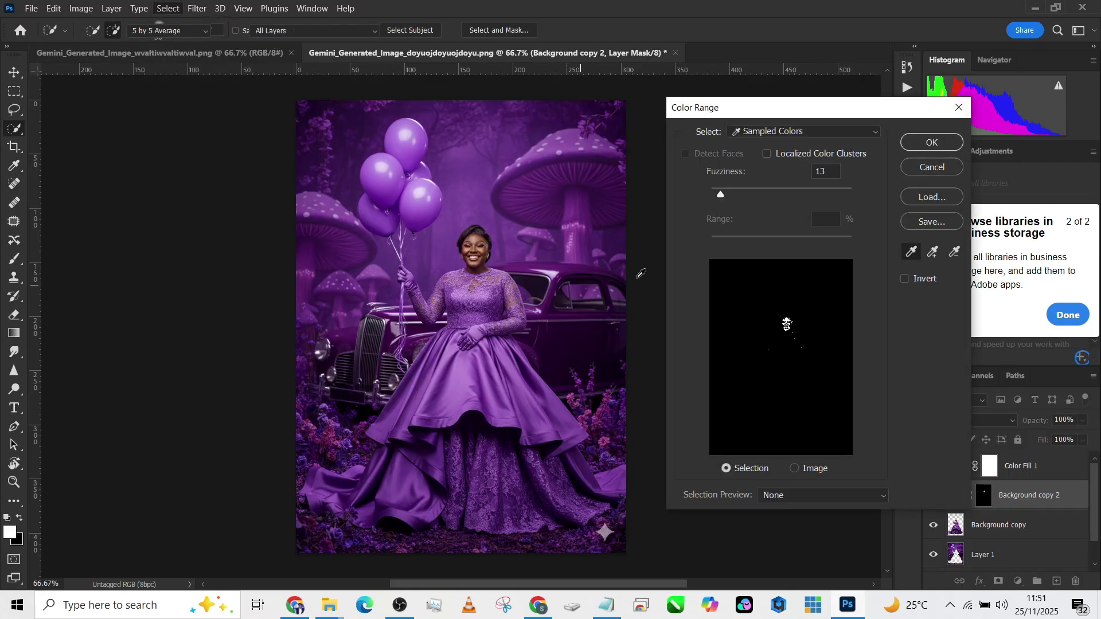
pyautogui.click(932, 251)
pyautogui.click(485, 266)
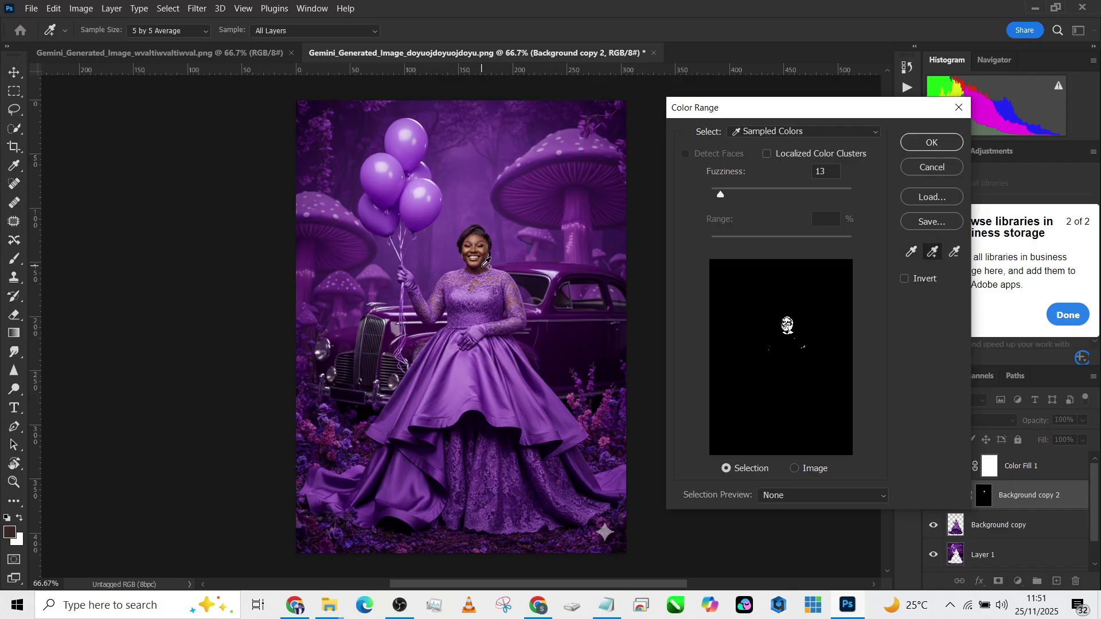
pyautogui.click(477, 268)
pyautogui.click(486, 250)
pyautogui.click(932, 143)
# Transfer the skin mask to the Color Fill 1 layer, show that layer and delete the Background copy 2 layer
pyautogui.moveTo(983, 496); pyautogui.dragTo(989, 465)
pyautogui.click(933, 466)
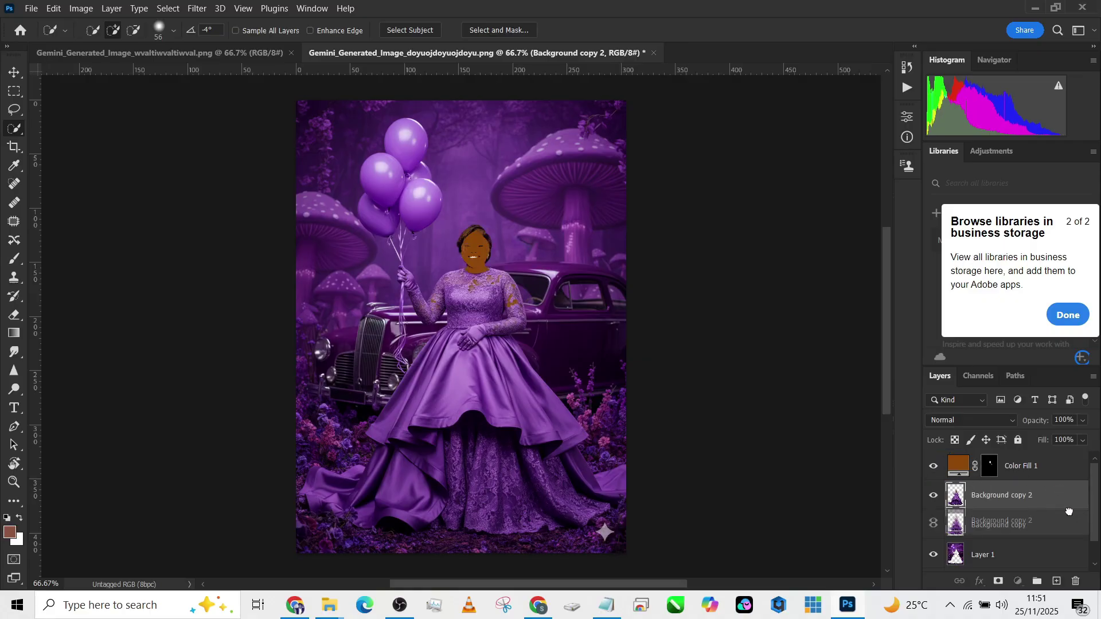
pyautogui.moveTo(1055, 495); pyautogui.dragTo(1076, 581)
# Set the Color Fill 1 layer's blend mode to Color and its fill to 35%
pyautogui.click(1035, 473)
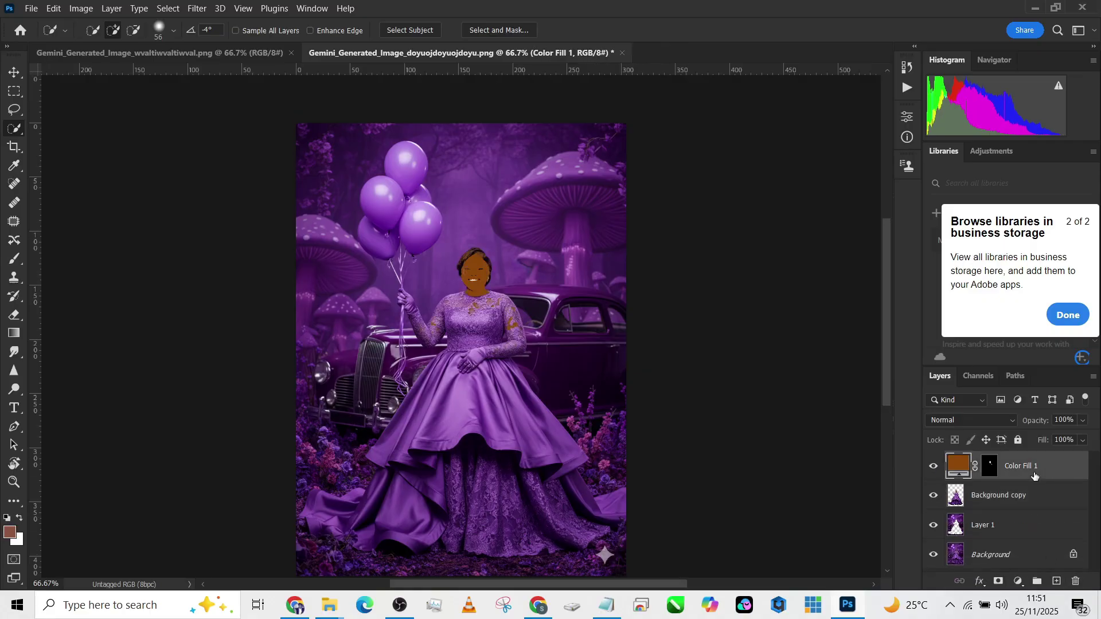
pyautogui.click(981, 421)
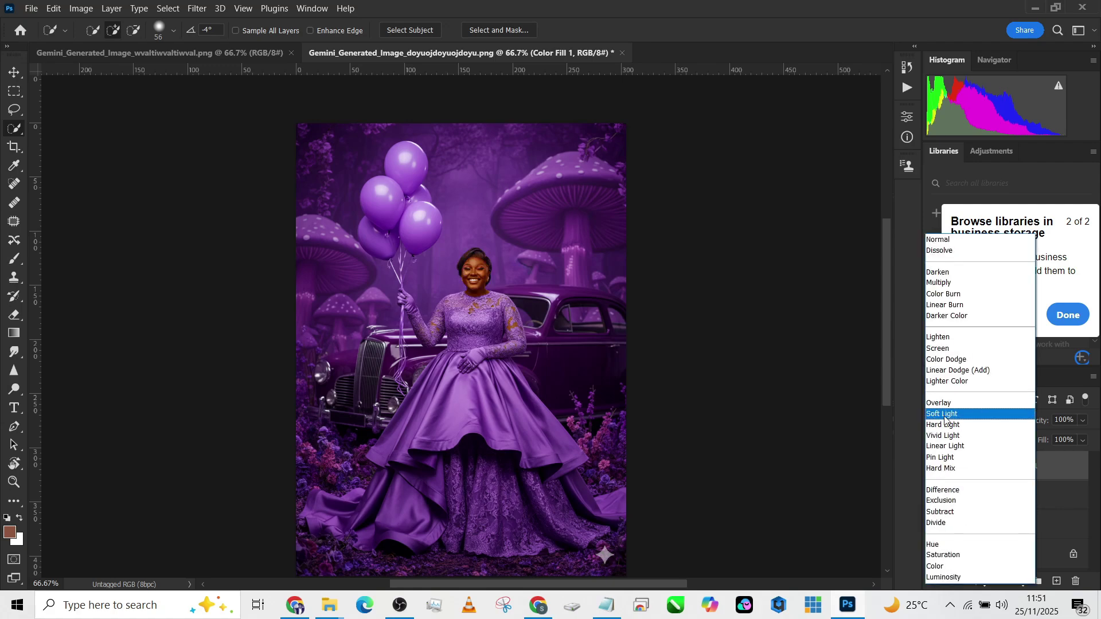
pyautogui.click(956, 568)
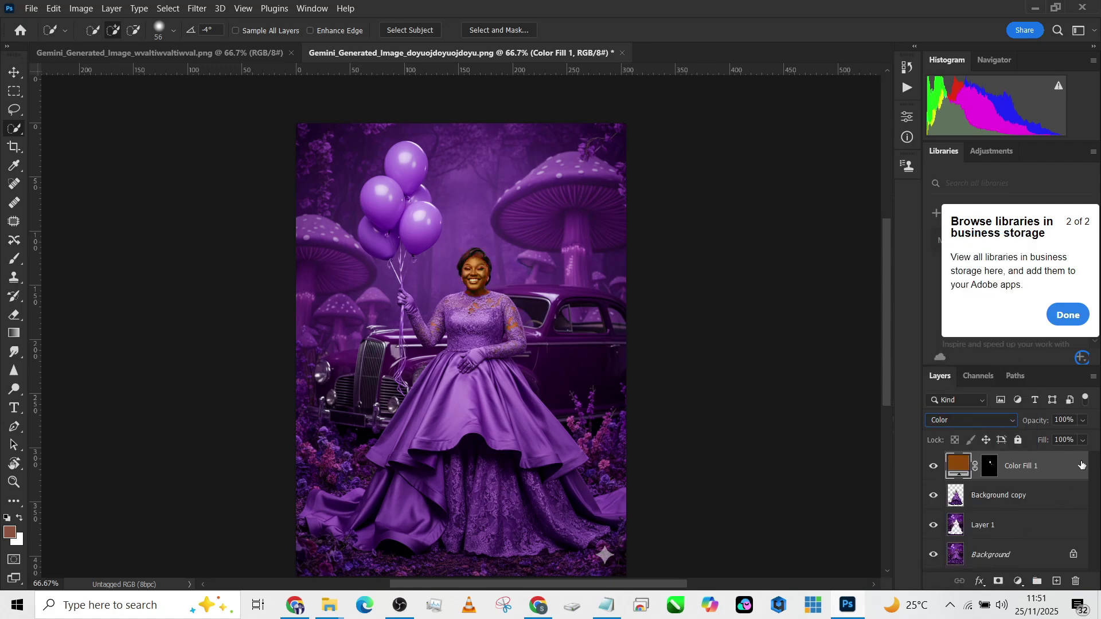
pyautogui.click(1082, 442)
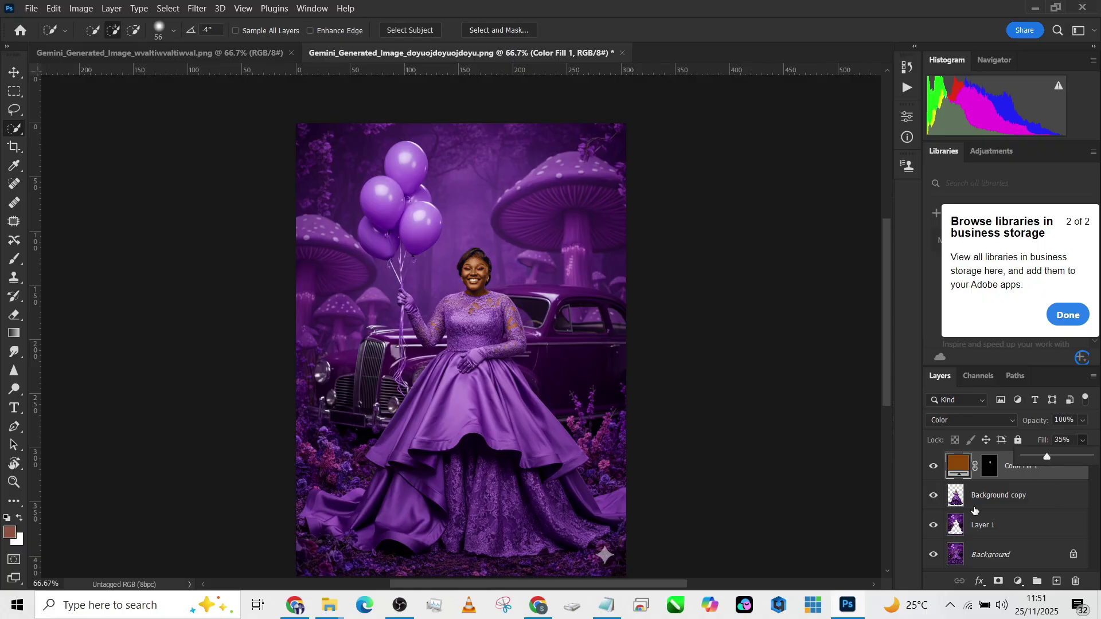
pyautogui.scroll(4, 521, 304)
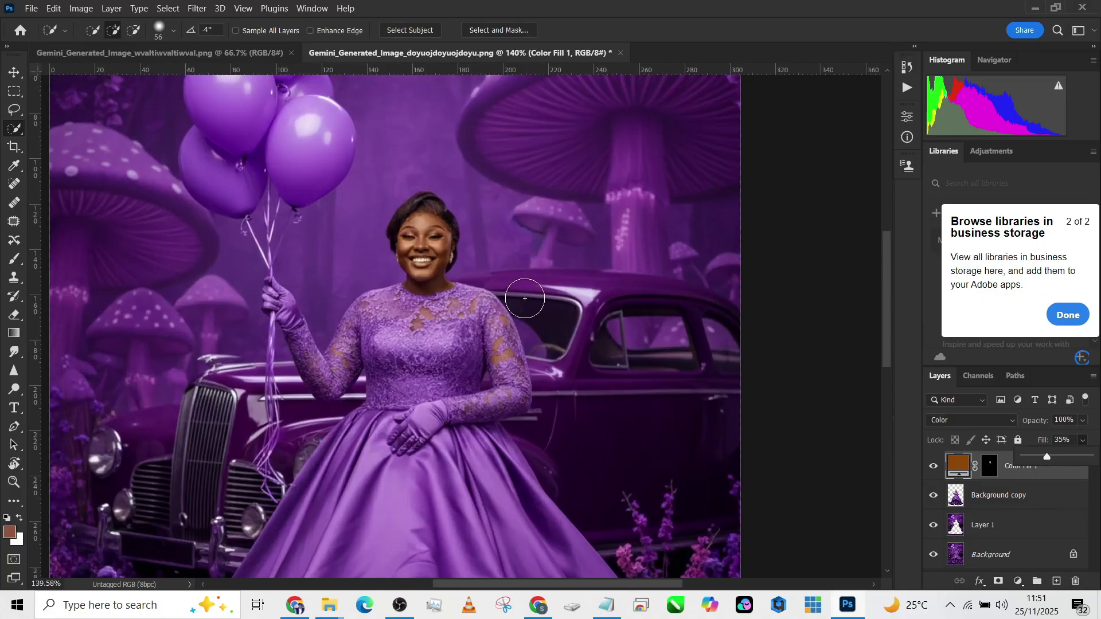
# Change the Color Fill 1 color to light orange f3a746 by adjusting its brightness, saturation and hue
pyautogui.click(936, 466)
pyautogui.doubleClick(961, 462)
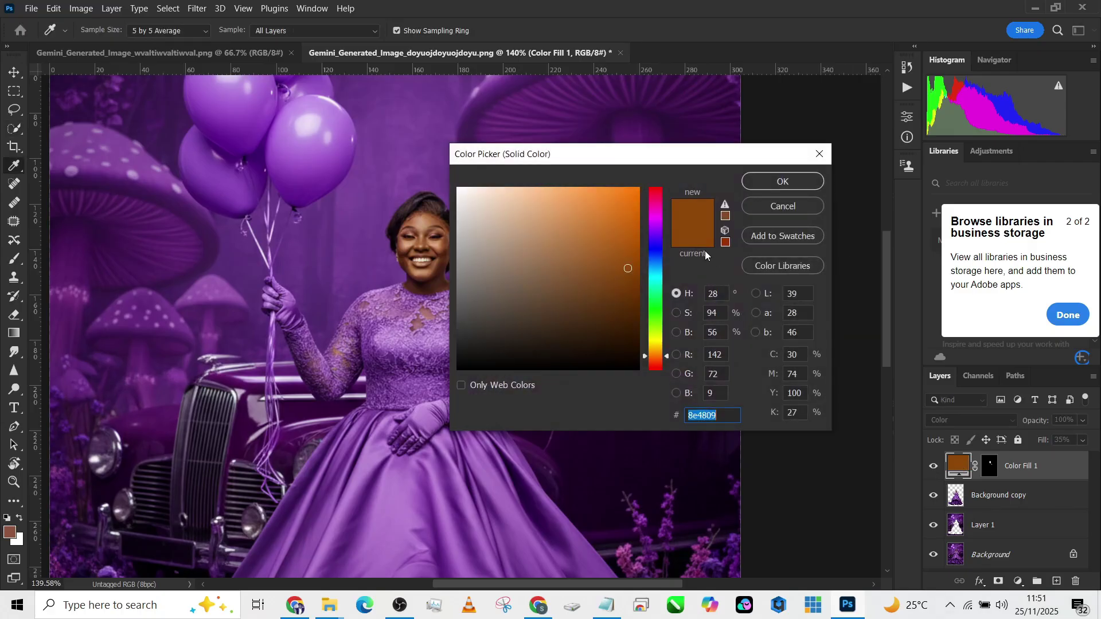
pyautogui.click(677, 333)
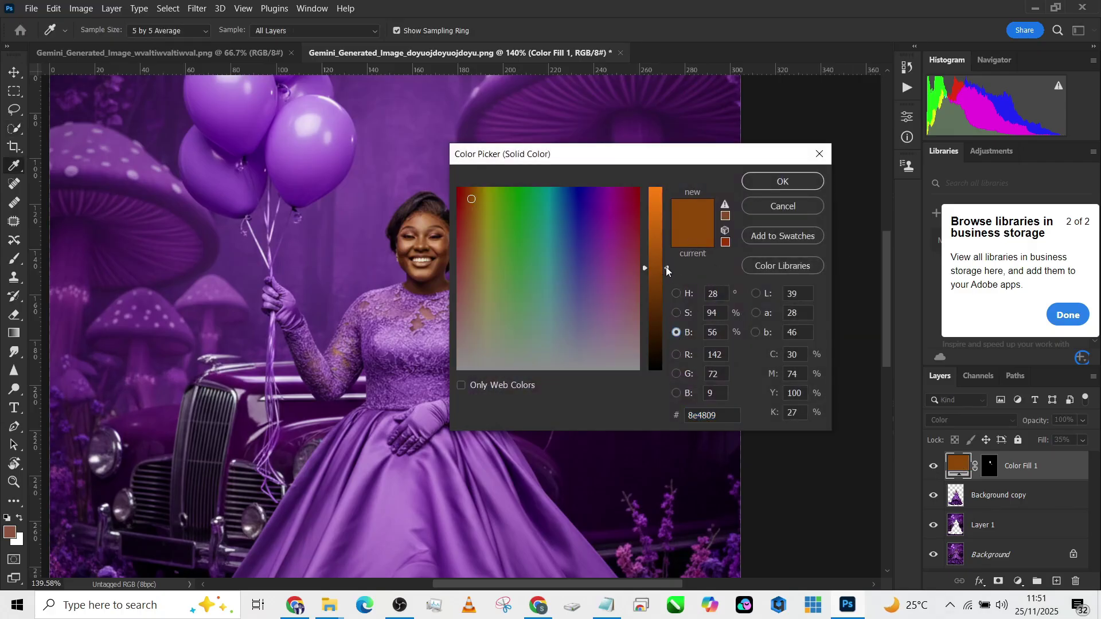
pyautogui.moveTo(666, 267); pyautogui.dragTo(673, 241)
pyautogui.click(677, 314)
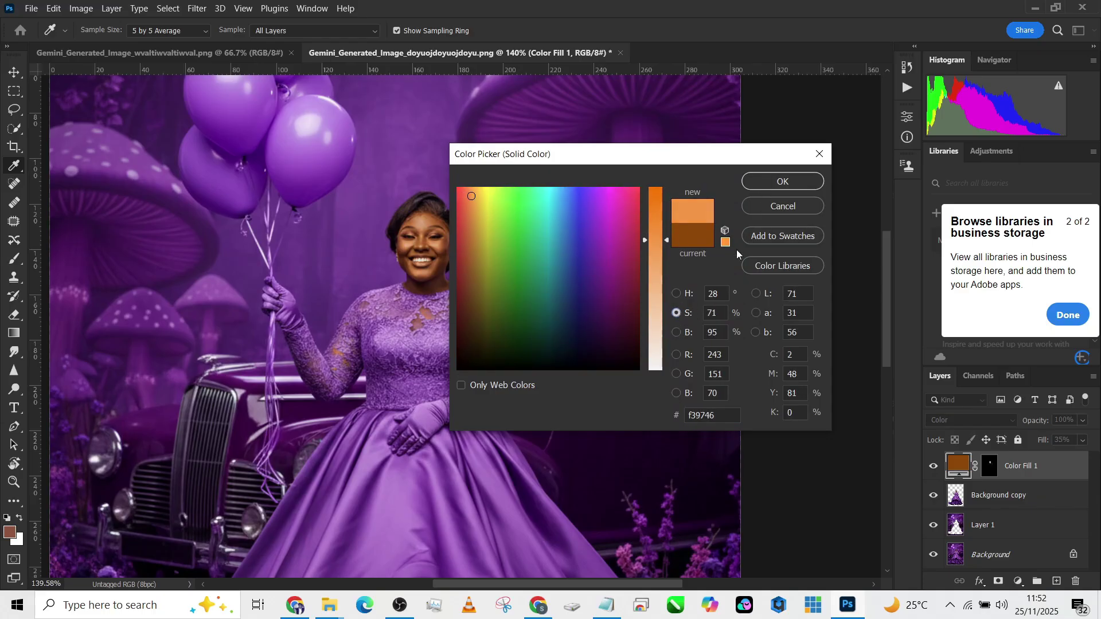
pyautogui.click(677, 294)
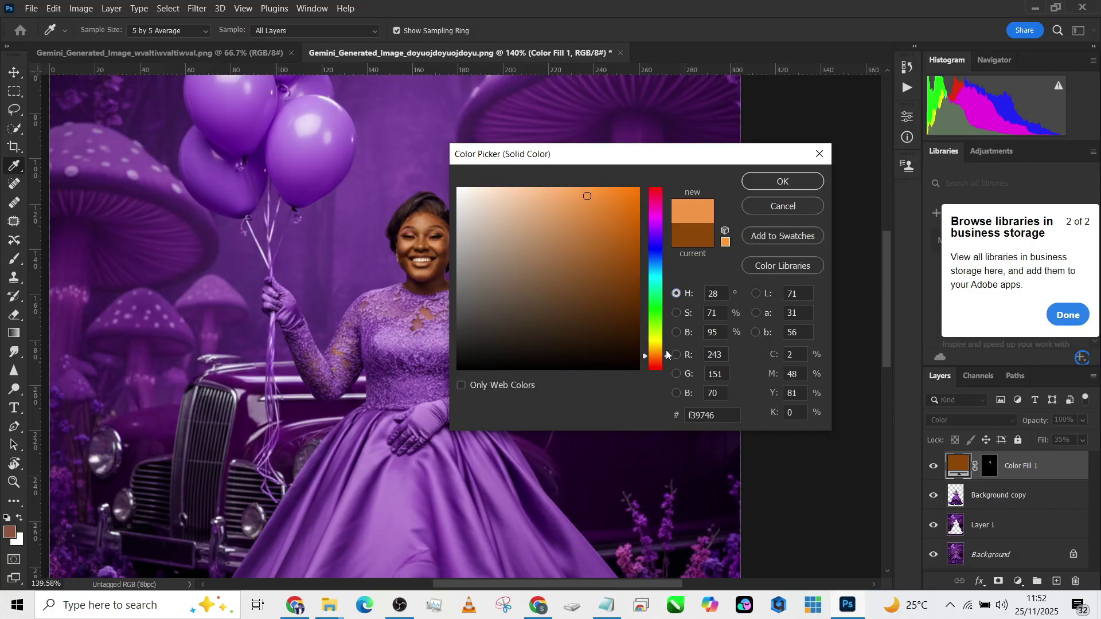
pyautogui.moveTo(666, 356)
pyautogui.mouseDown()
pyautogui.moveTo(668, 342)
pyautogui.moveTo(669, 352)
pyautogui.mouseUp()
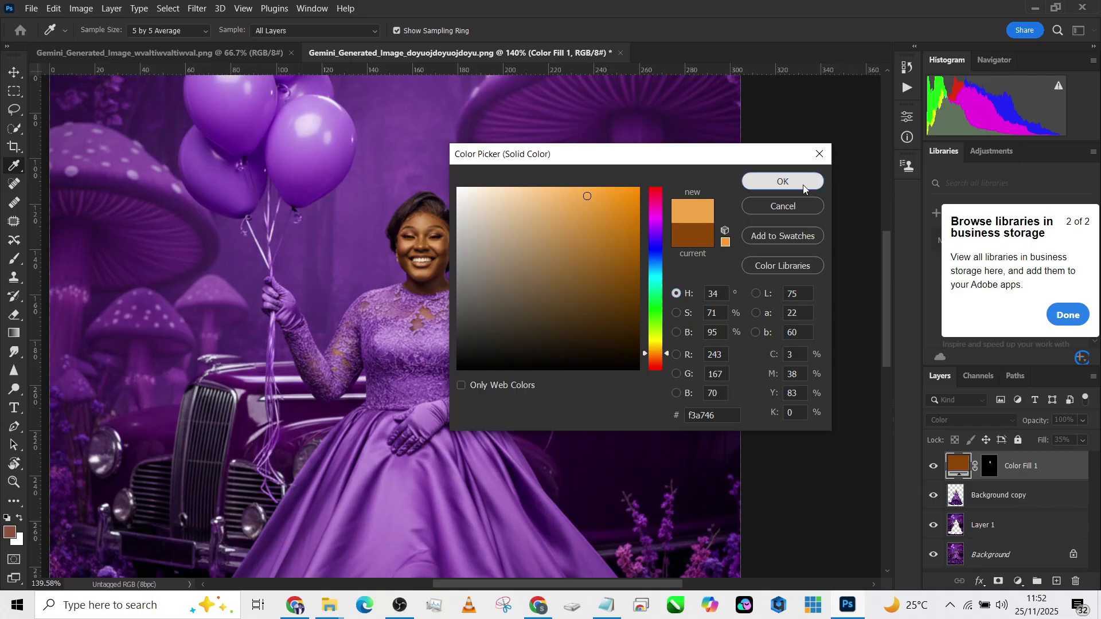
pyautogui.click(782, 181)
pyautogui.press('w')
pyautogui.hotkey('ctrl', '0')
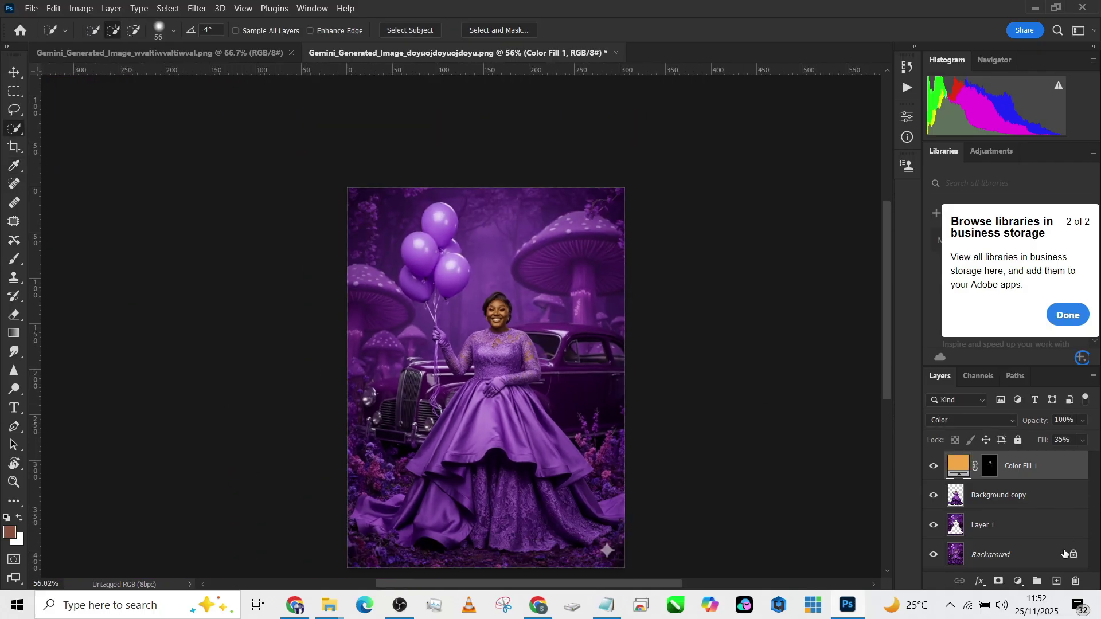
pyautogui.click(1018, 581)
pyautogui.click(992, 386)
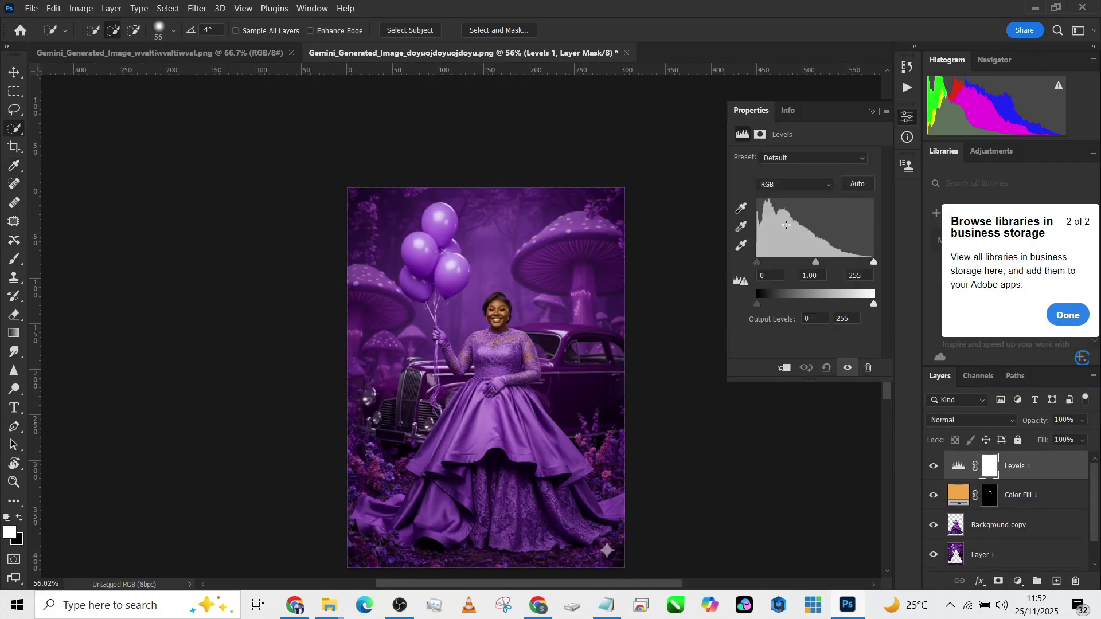
pyautogui.hotkey('ctrl', 'z')
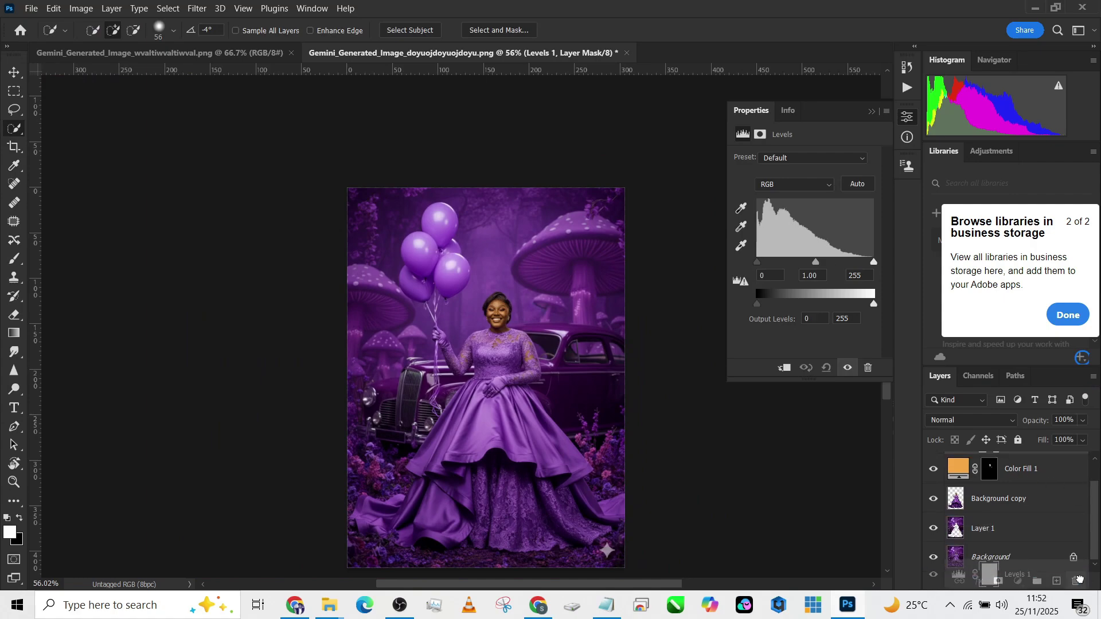
# Add a Curves adjustment layer above Color Fill 1 and raise the RGB midtones from input 113 to output 128
pyautogui.click(1018, 580)
pyautogui.click(1010, 399)
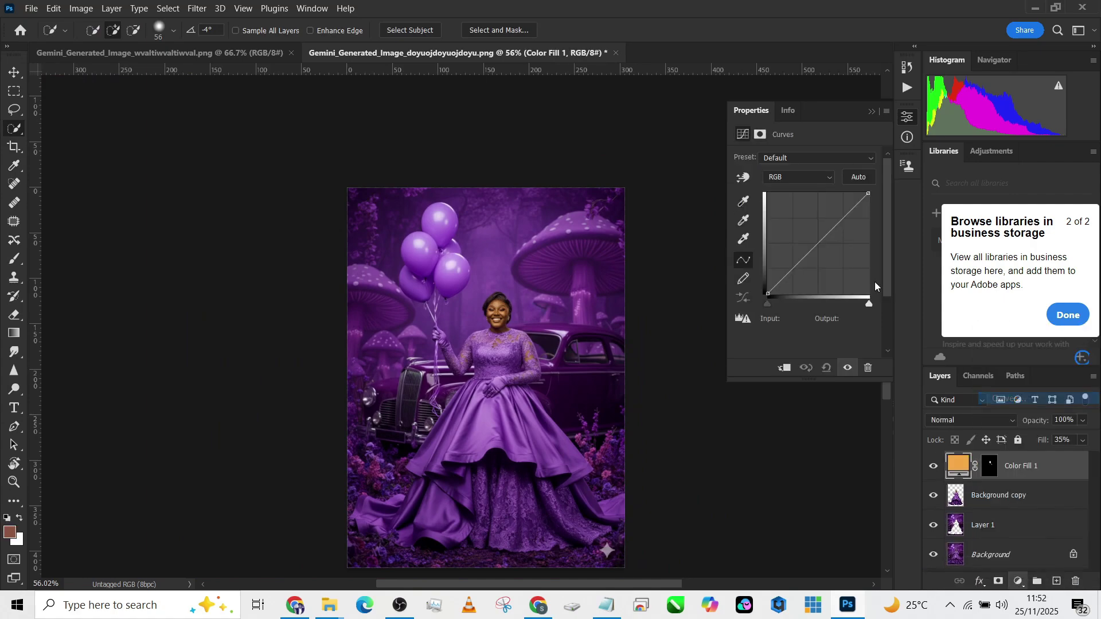
pyautogui.moveTo(813, 249); pyautogui.dragTo(813, 244)
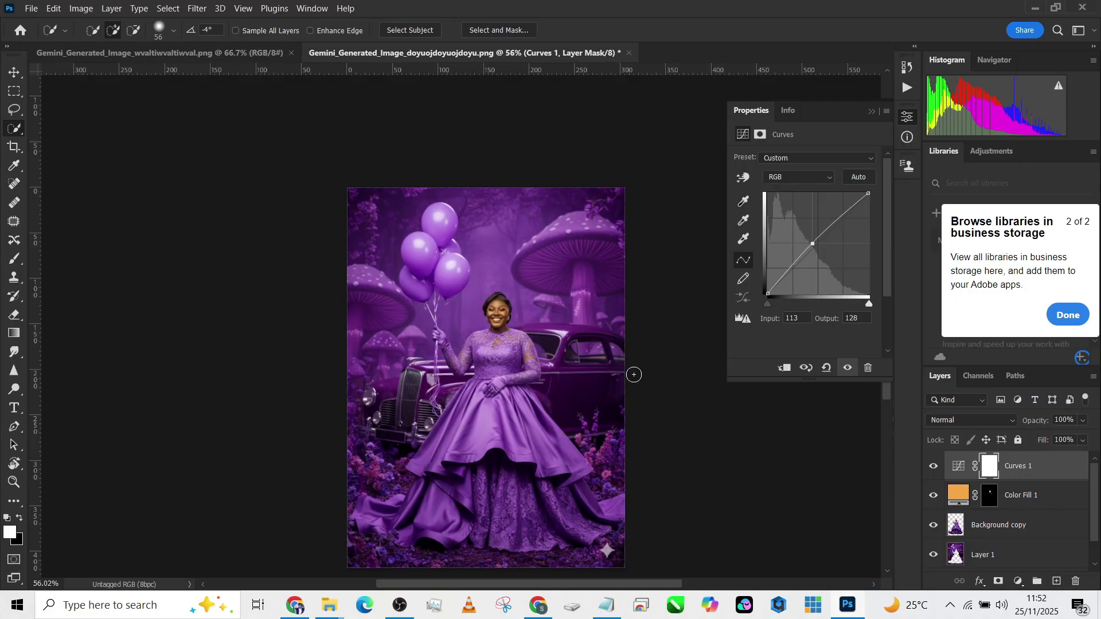
pyautogui.moveTo(634, 374); pyautogui.dragTo(581, 326)
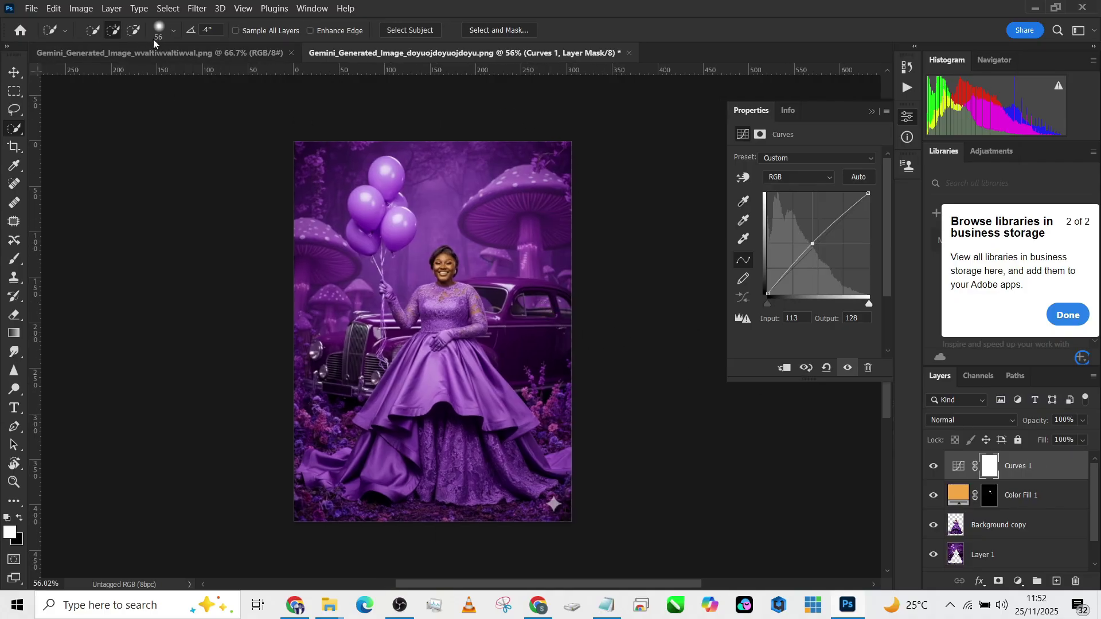
# View the floral portrait document, return to the fantasy portrait and check the Color Fill 1 layer's color code
pyautogui.click(170, 56)
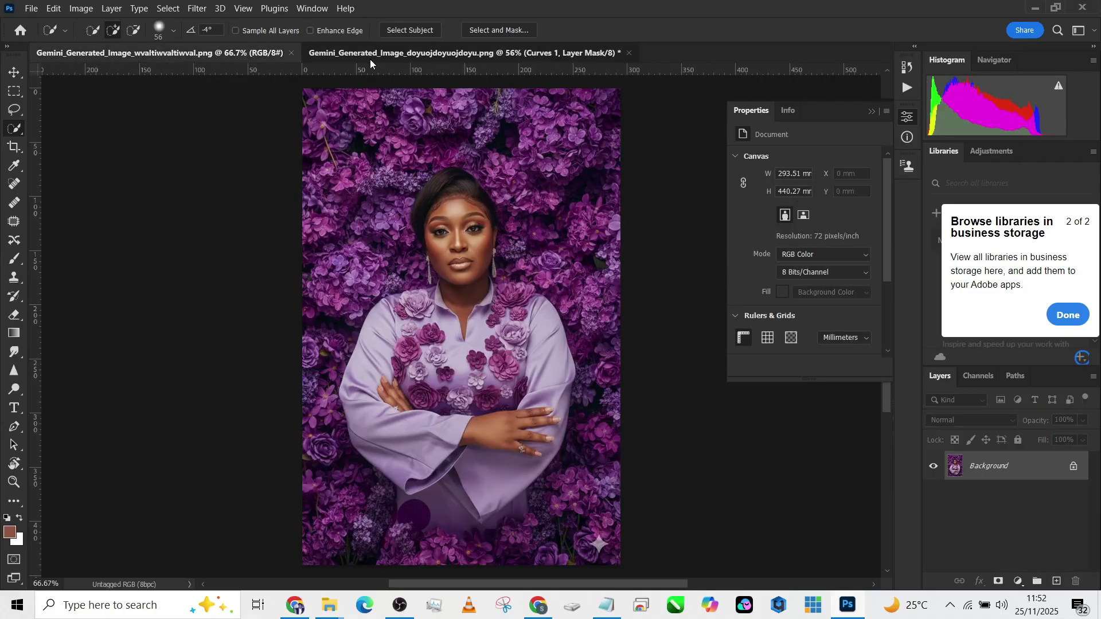
pyautogui.hotkey('ctrl', 'Tab')
pyautogui.doubleClick(958, 494)
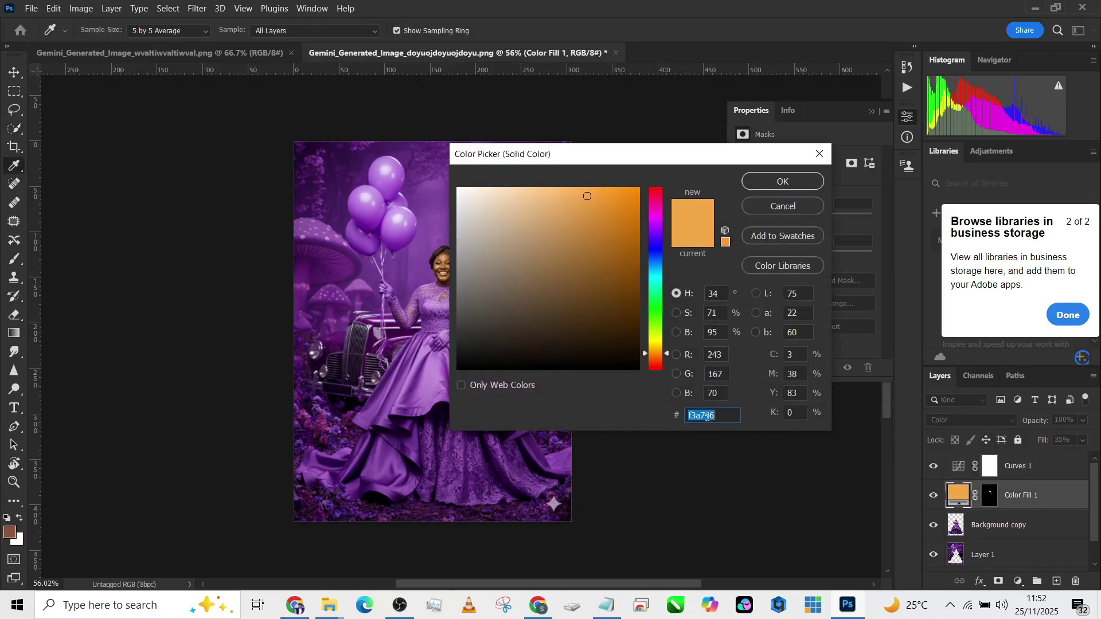
pyautogui.click(781, 181)
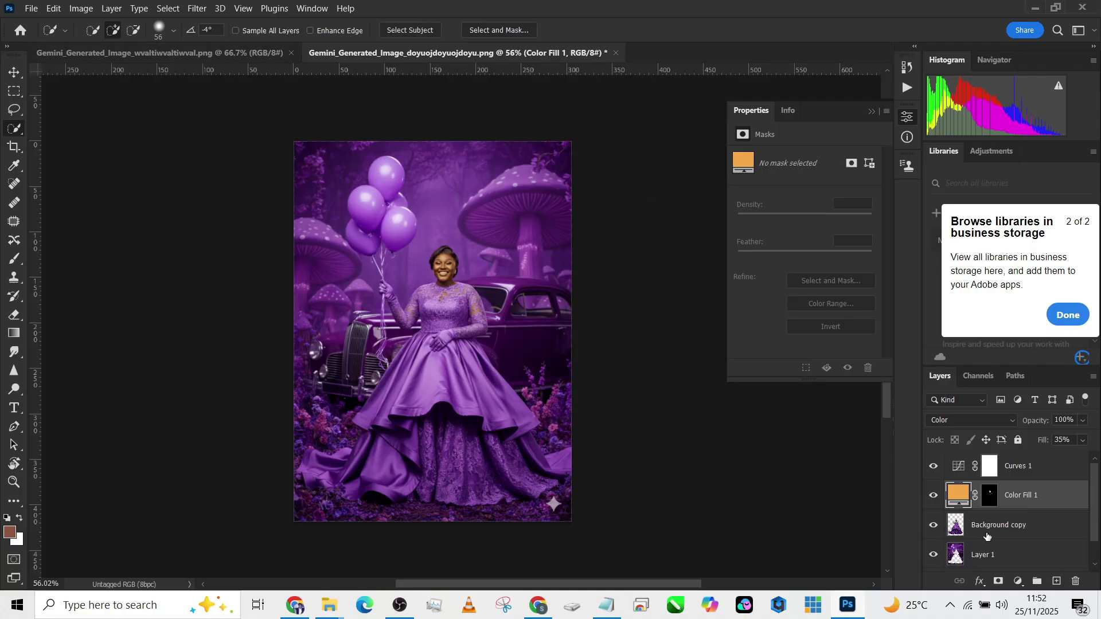
# Flatten the fantasy portrait's layers into a single Background layer
pyautogui.scroll(-1, 986, 536)
pyautogui.rightClick(987, 553)
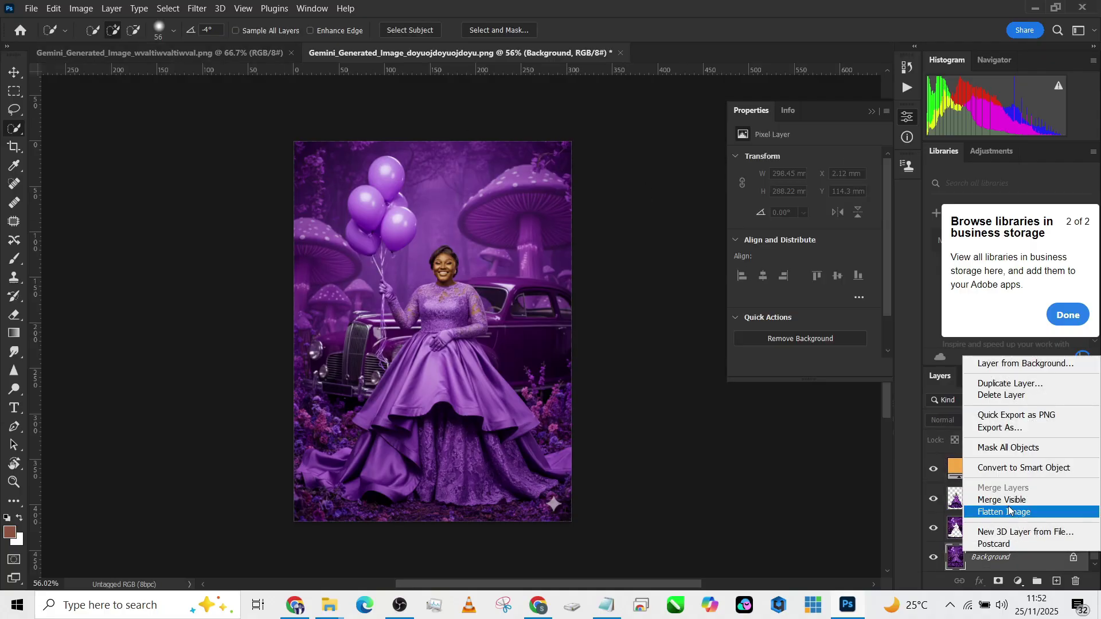
pyautogui.click(1008, 511)
# Remove the sparkle watermark from the portrait's lower-right corner by lassoing it and filling the selection
pyautogui.click(14, 110)
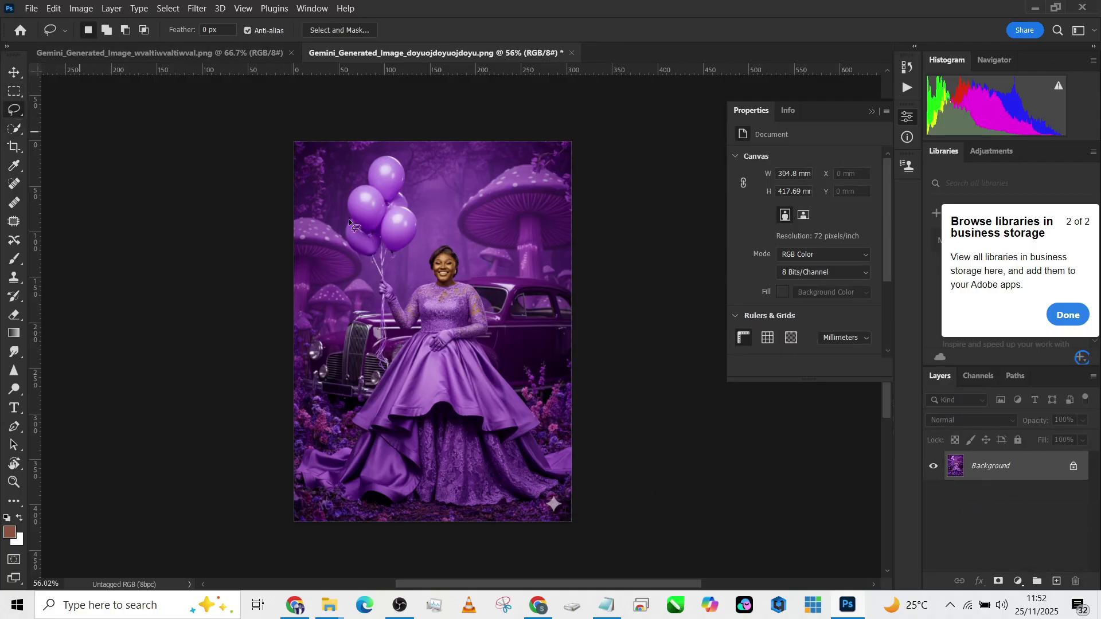
pyautogui.moveTo(562, 491)
pyautogui.mouseDown()
pyautogui.moveTo(540, 512)
pyautogui.moveTo(543, 487)
pyautogui.moveTo(561, 500)
pyautogui.mouseUp()
pyautogui.rightClick(561, 501)
pyautogui.click(594, 400)
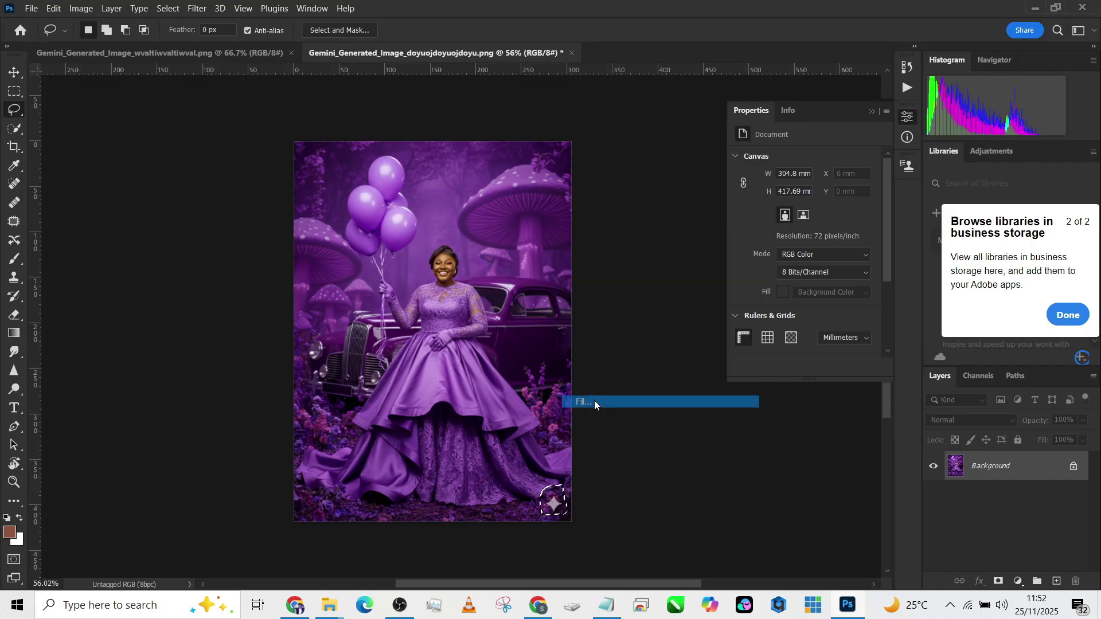
pyautogui.click(329, 185)
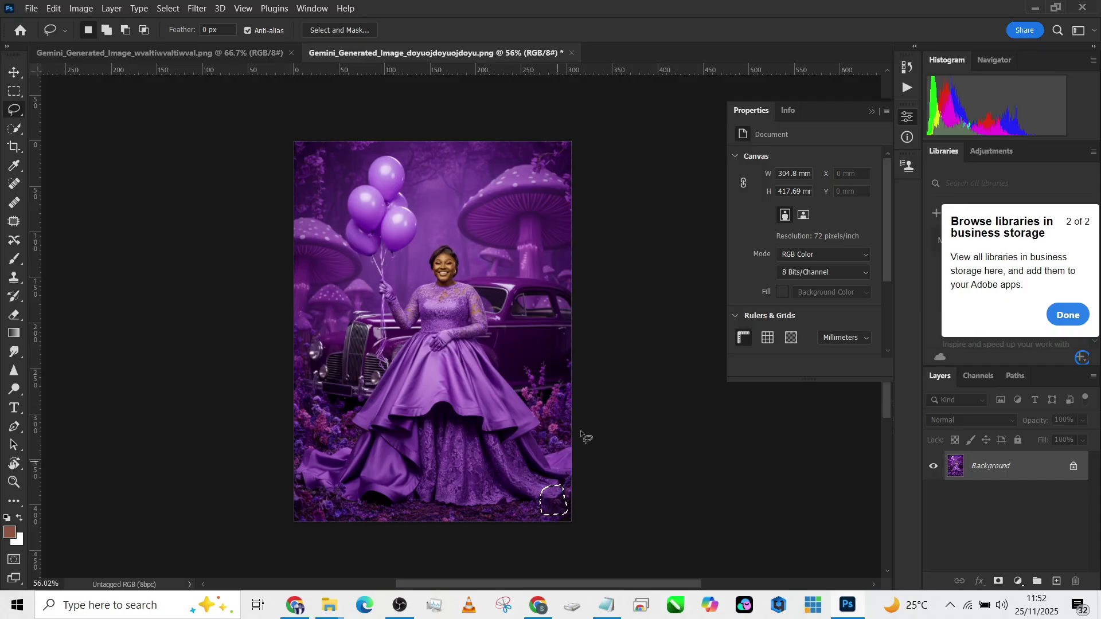
pyautogui.scroll(2, 450, 366)
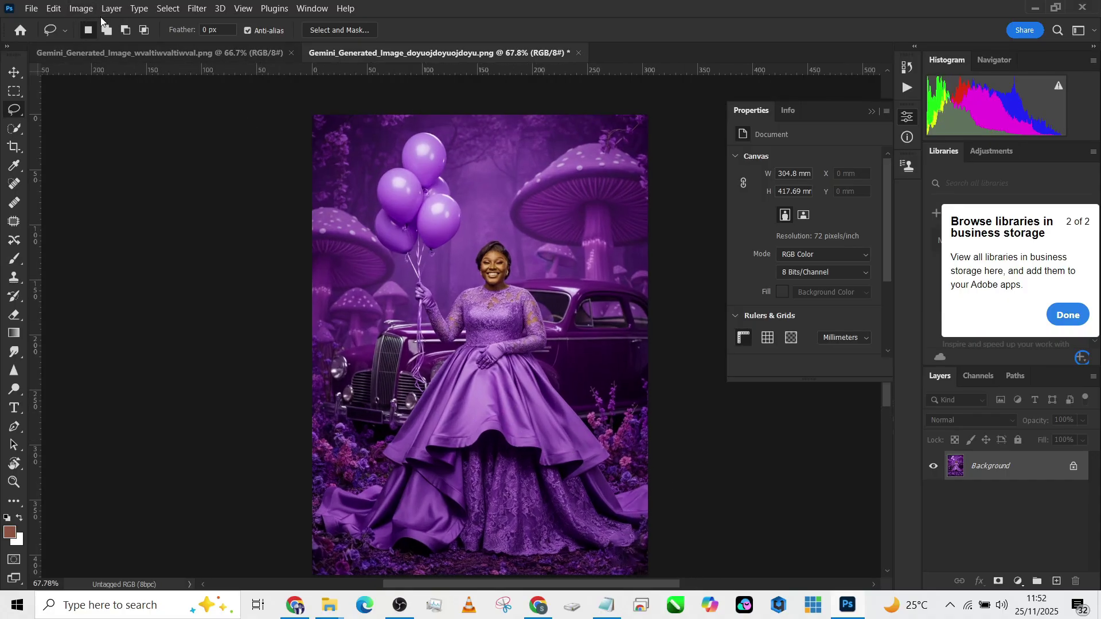
# Duplicate the Background to a new layer and enlarge the image to 400 pixels/inch and 5000 pixels wide
pyautogui.hotkey('ctrl', 'j')
pyautogui.click(82, 8)
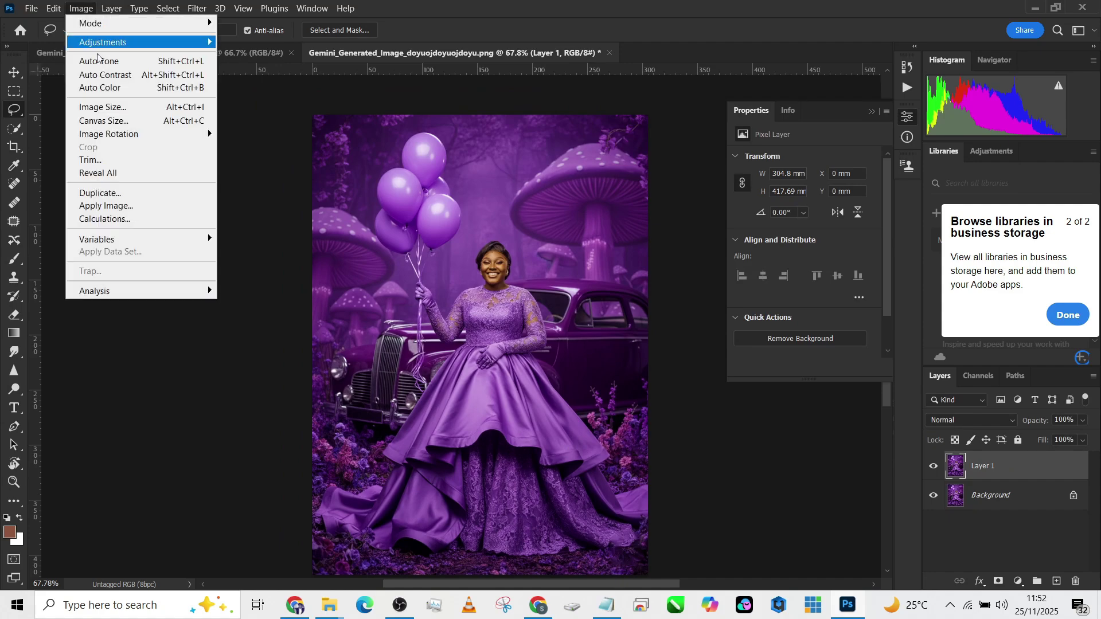
pyautogui.click(118, 107)
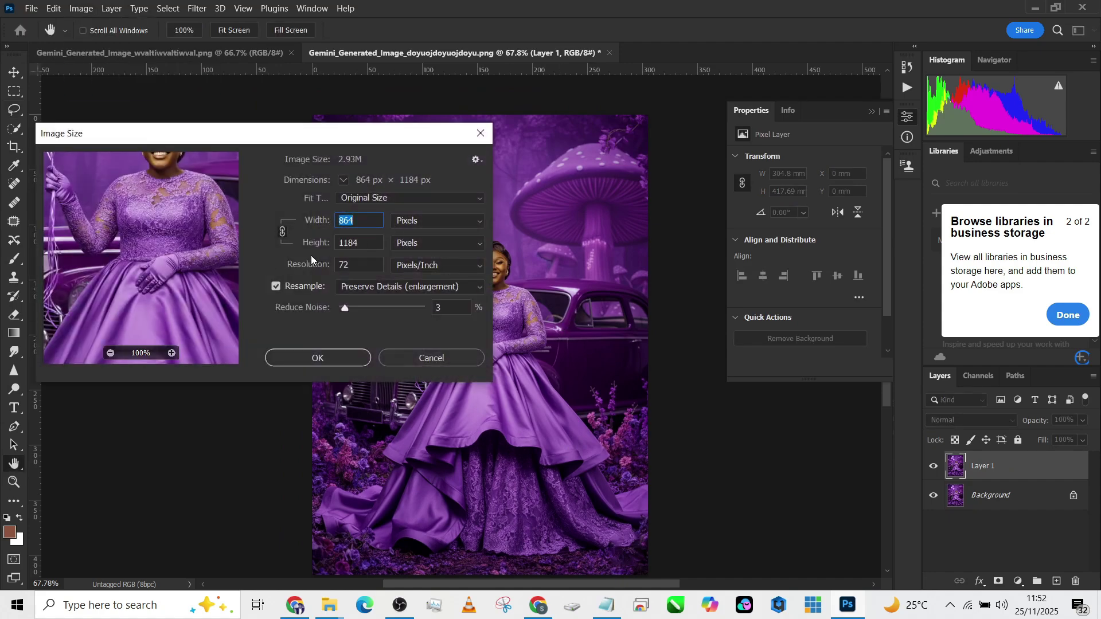
pyautogui.moveTo(362, 266); pyautogui.dragTo(328, 266)
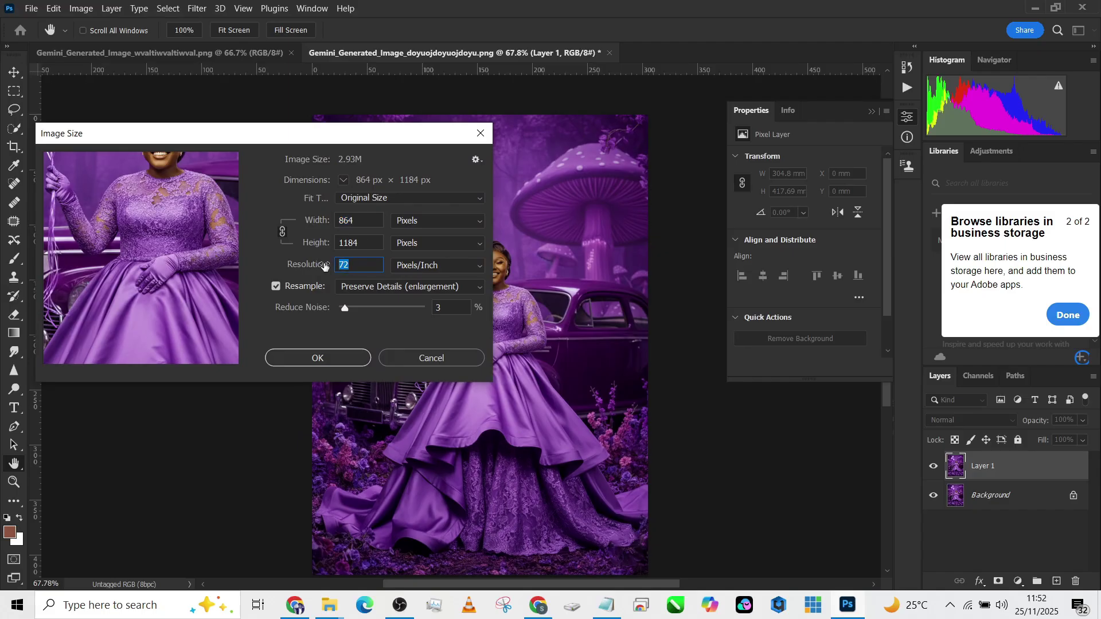
pyautogui.write('400')
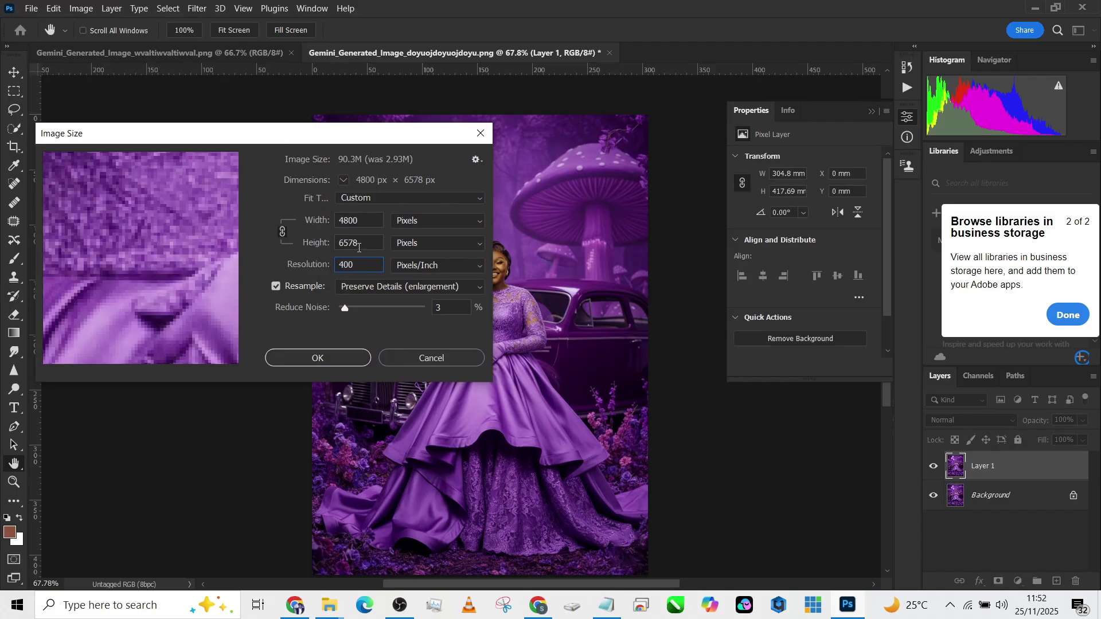
pyautogui.moveTo(361, 227); pyautogui.dragTo(327, 224)
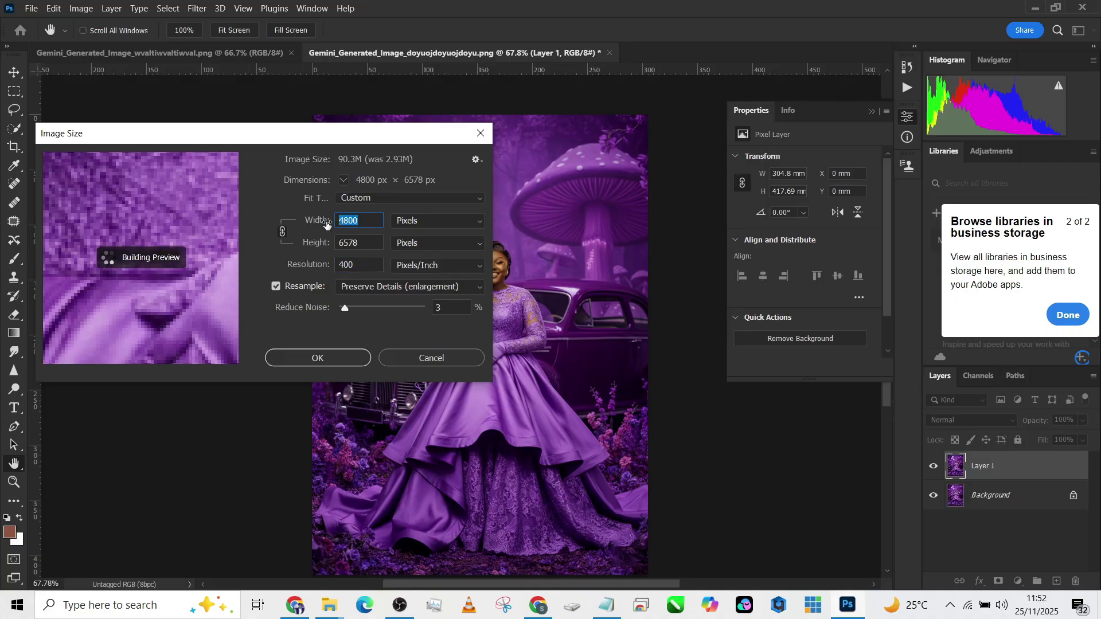
pyautogui.write('5000')
pyautogui.click(340, 363)
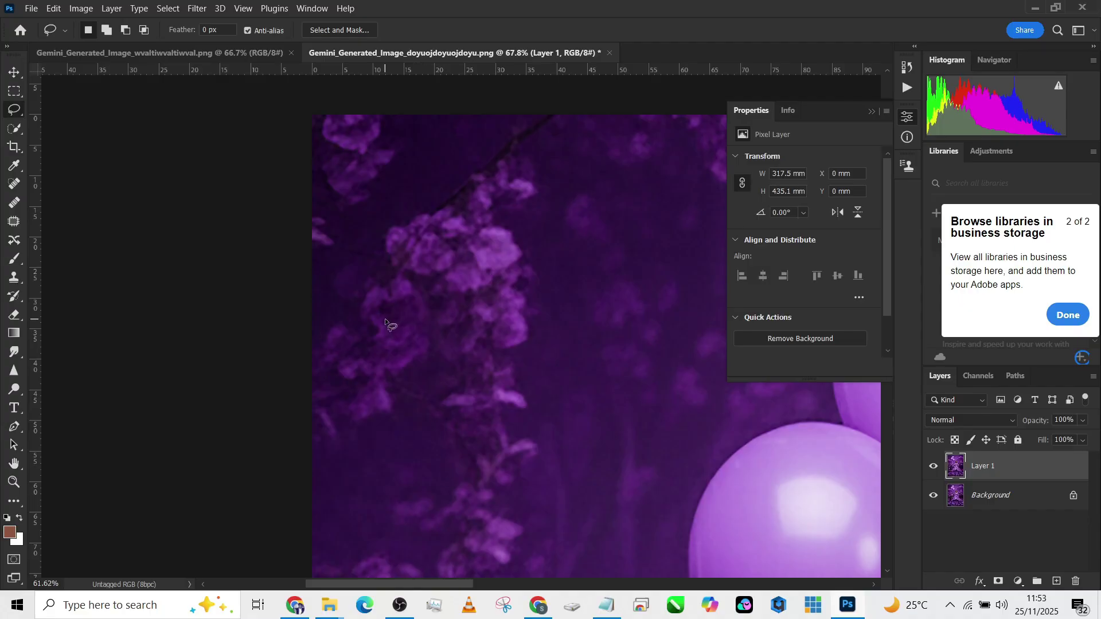
# Check the enlarged face and brighten Layer 1's midtones slightly with a Curves adjustment
pyautogui.scroll(-5, 387, 318)
pyautogui.scroll(4, 208, 378)
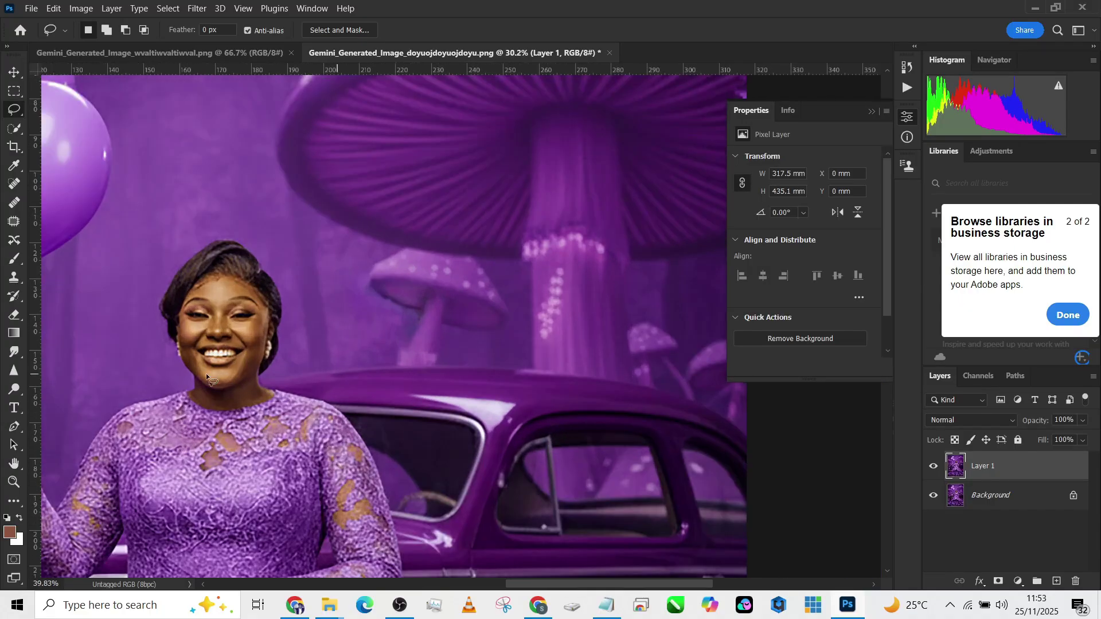
pyautogui.hscroll(-3, 273, 362)
pyautogui.scroll(-5, 372, 226)
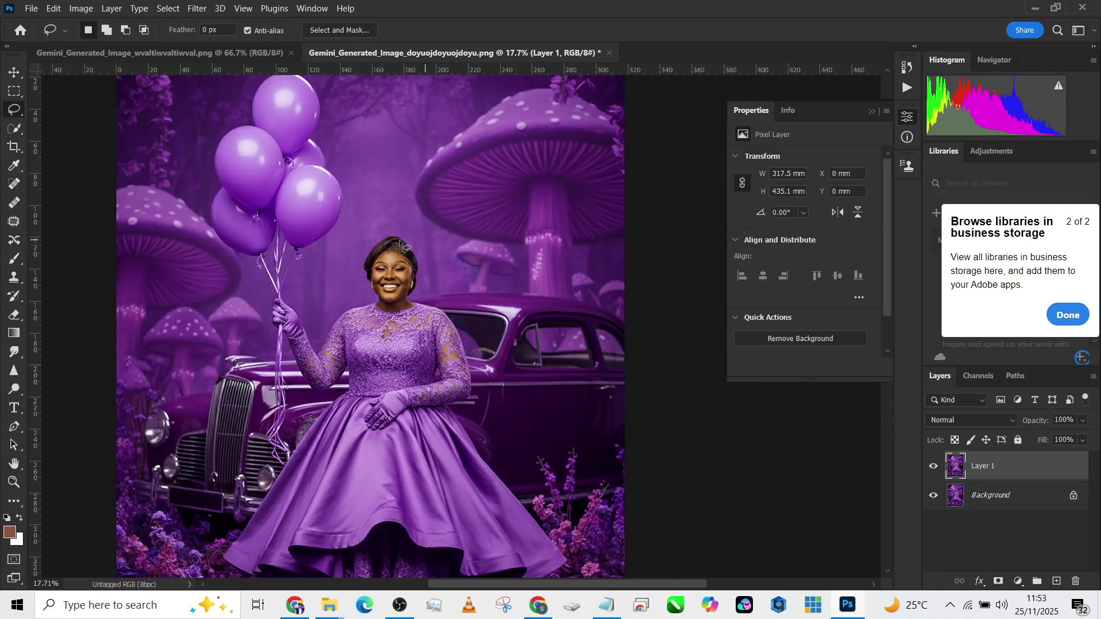
pyautogui.hotkey('ctrl', 'm')
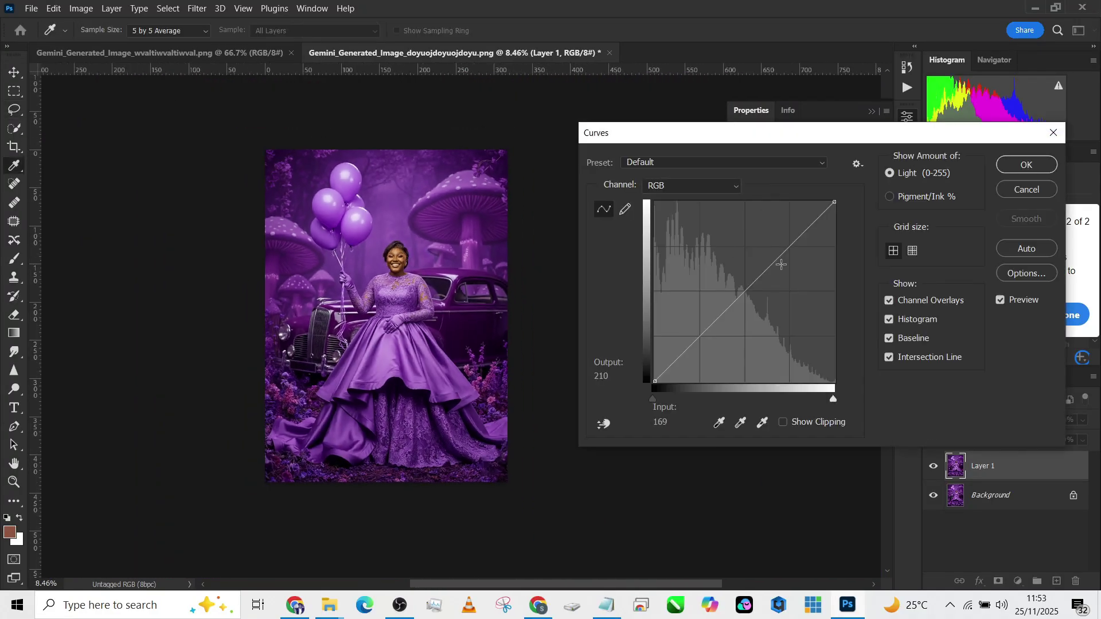
pyautogui.click(741, 288)
pyautogui.click(1014, 167)
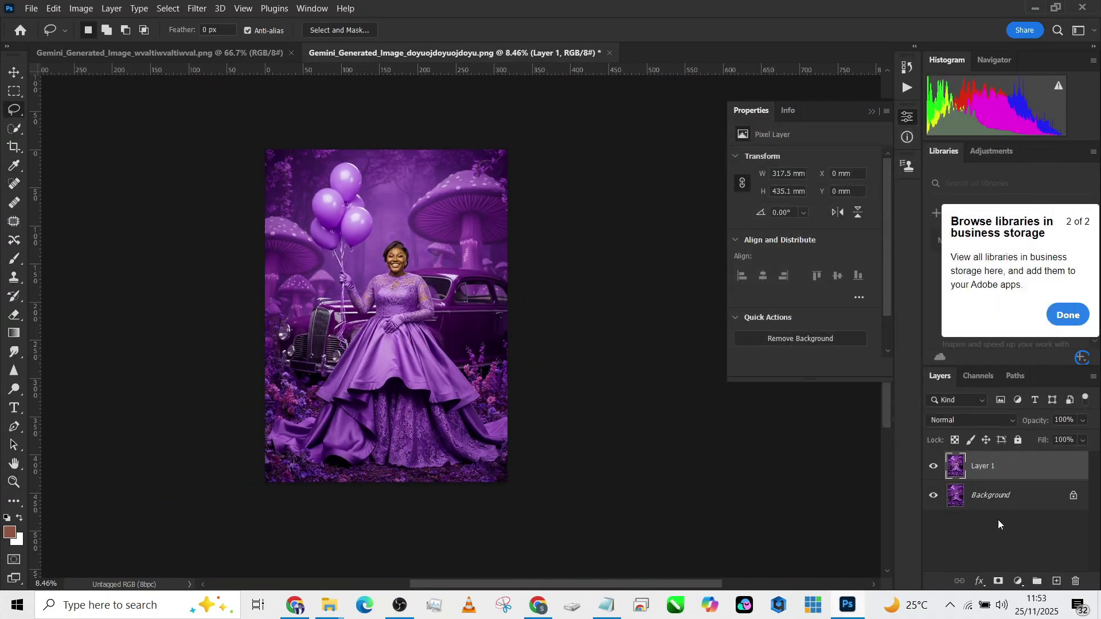
# Add a Photo Filter adjustment with Cooling Filter (LBB) above Layer 1, adjust its opacity, and flatten the image
pyautogui.click(1013, 581)
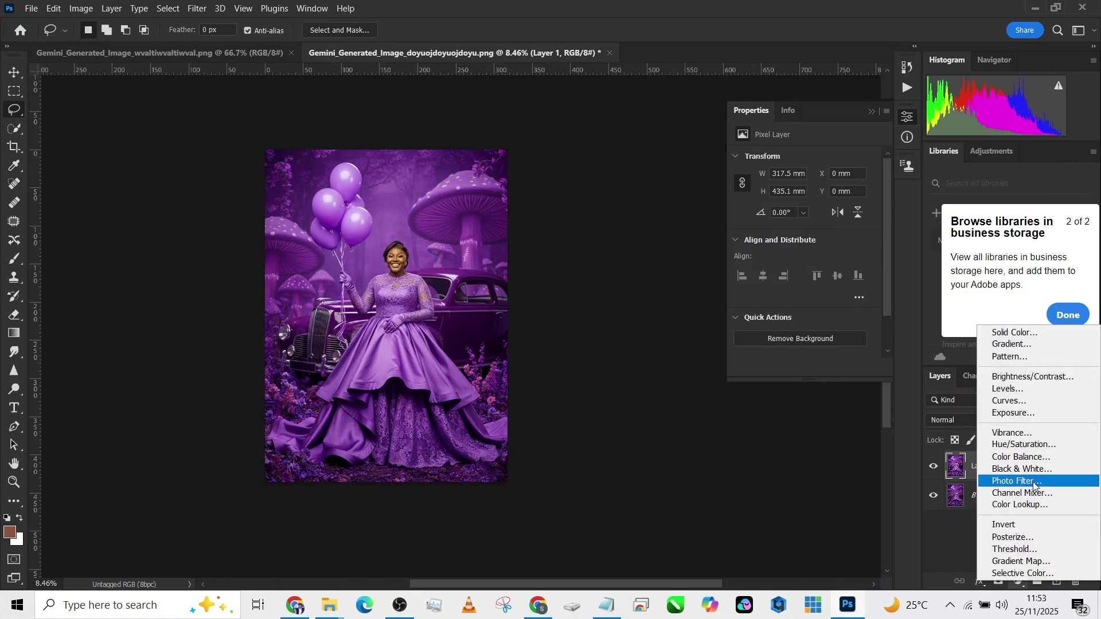
pyautogui.click(1006, 481)
pyautogui.click(815, 162)
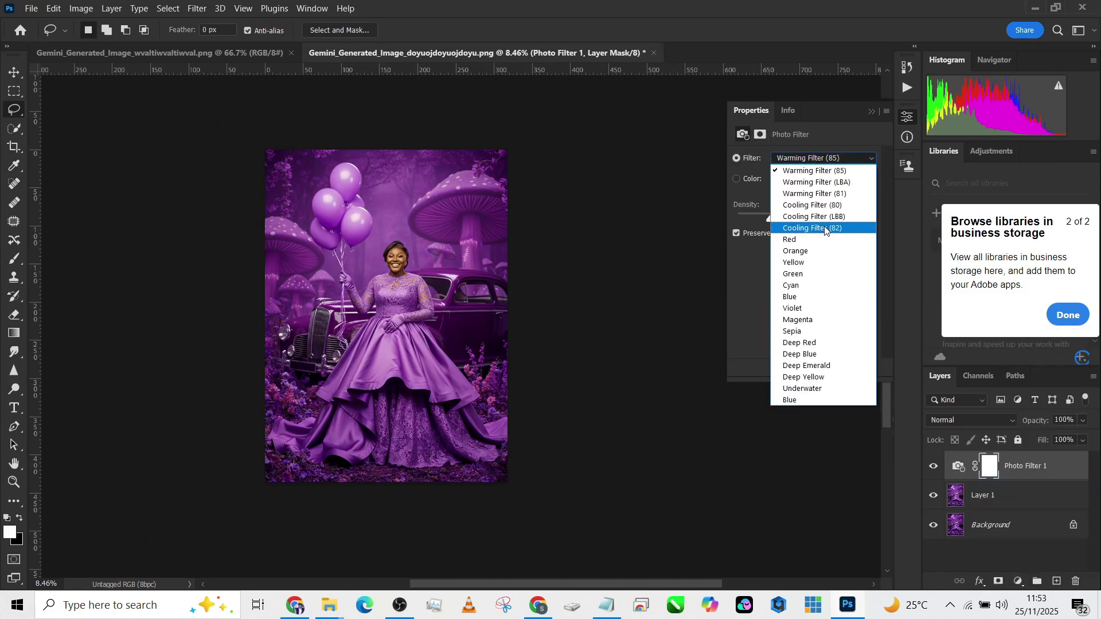
pyautogui.click(816, 216)
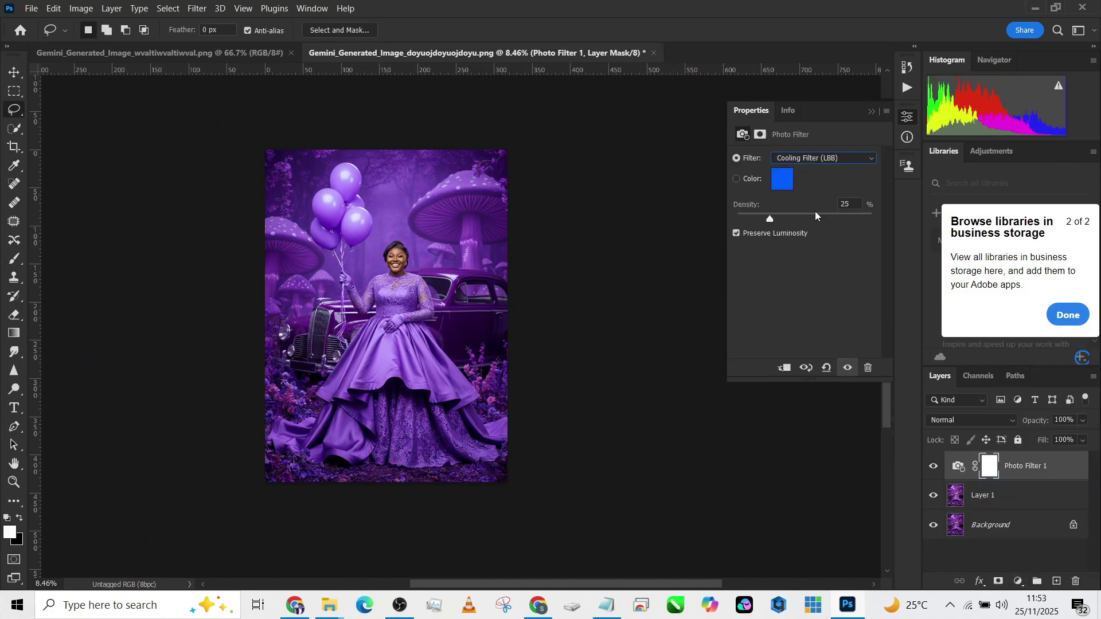
pyautogui.click(1082, 422)
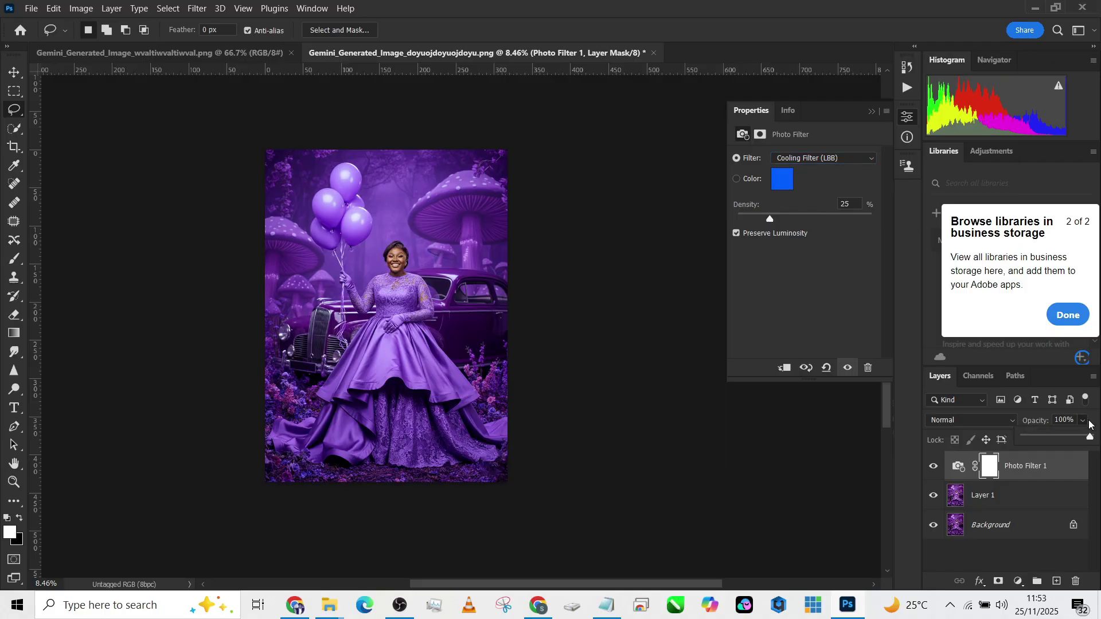
pyautogui.rightClick(1019, 524)
pyautogui.click(1016, 486)
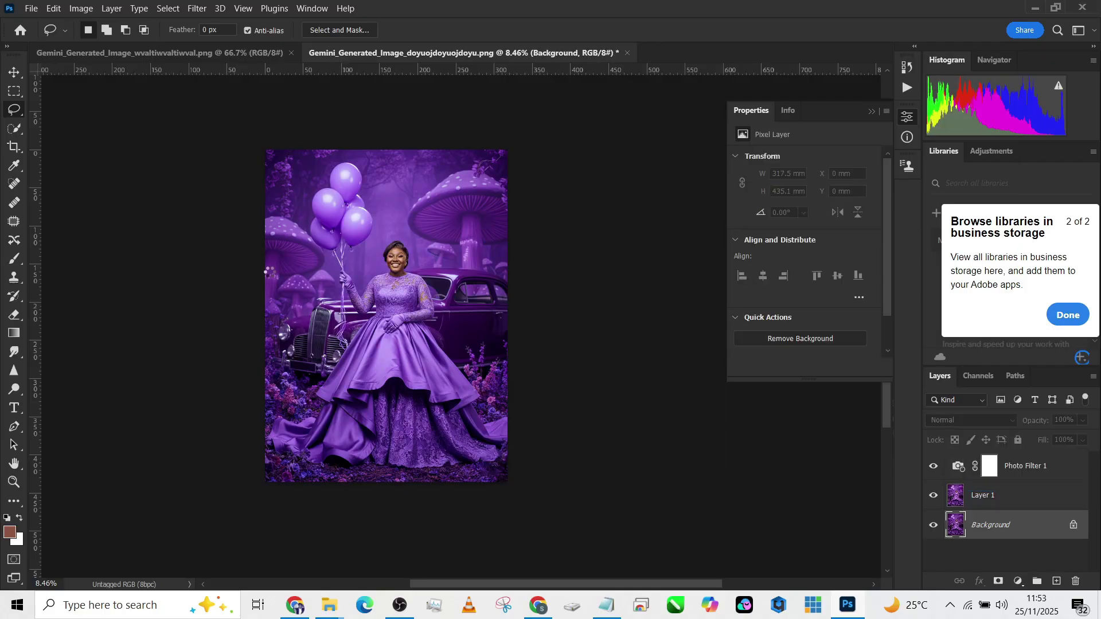
# Duplicate the Background and apply a High Pass filter with a 5-pixel radius to the copy
pyautogui.hotkey('ctrl', 'j')
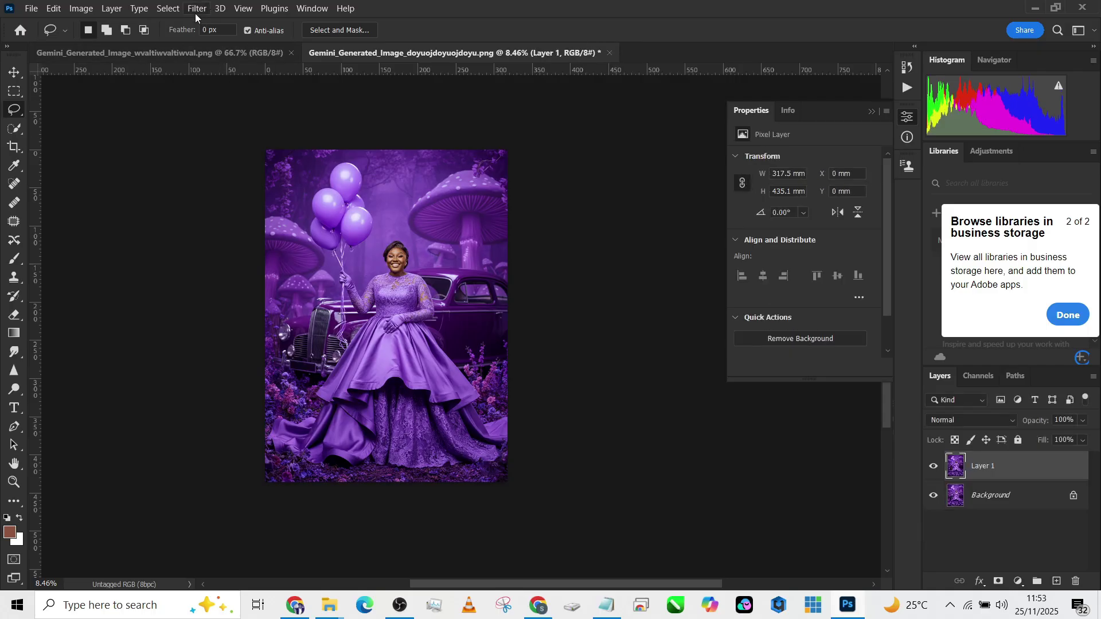
pyautogui.click(196, 10)
pyautogui.moveTo(243, 301)
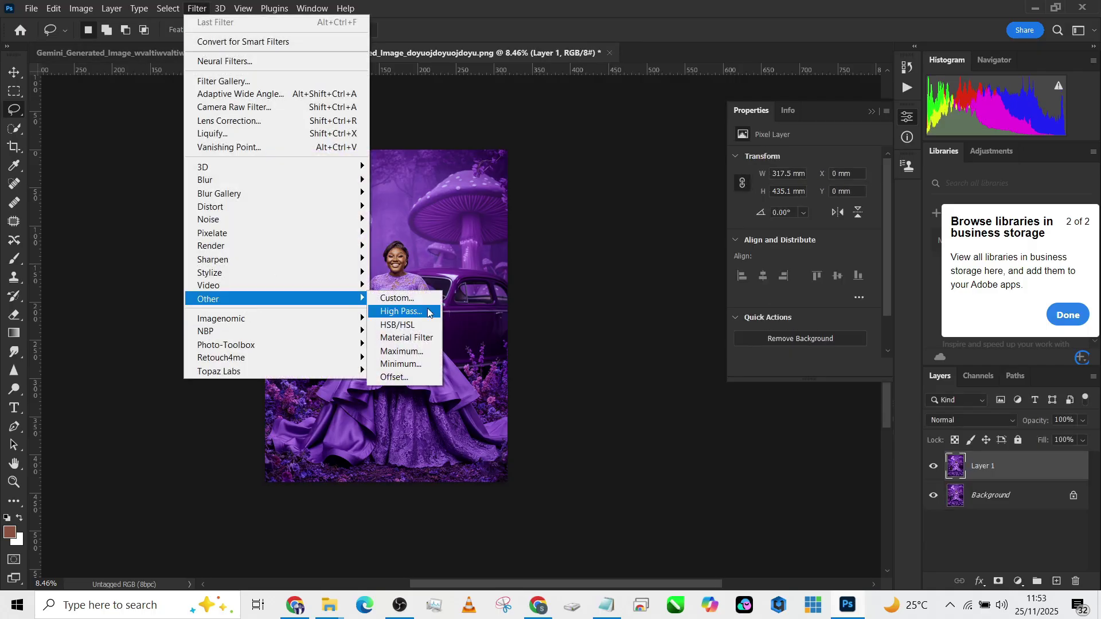
pyautogui.click(409, 307)
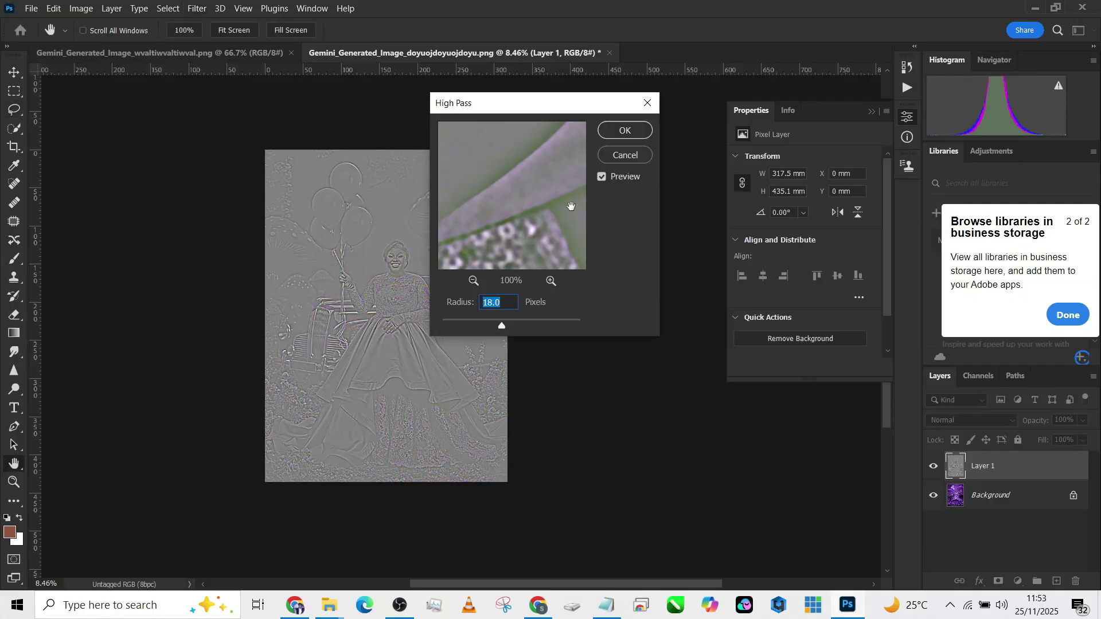
pyautogui.write('3')
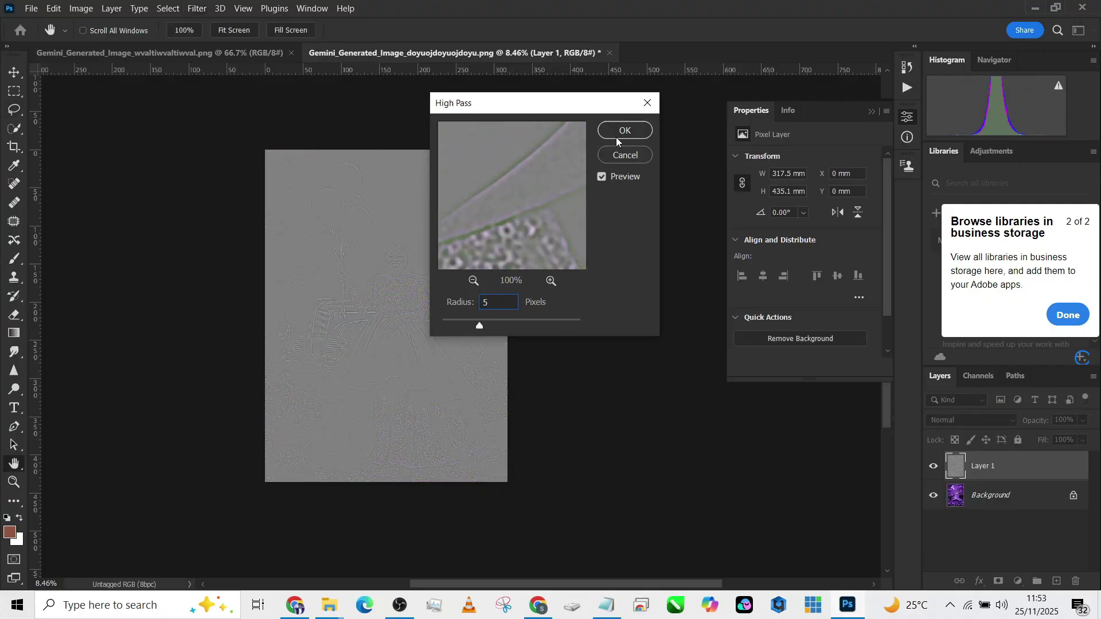
pyautogui.click(622, 131)
# Set the High Pass layer's blend mode to Overlay and inspect the sharpening on the face and the whole portrait
pyautogui.click(976, 422)
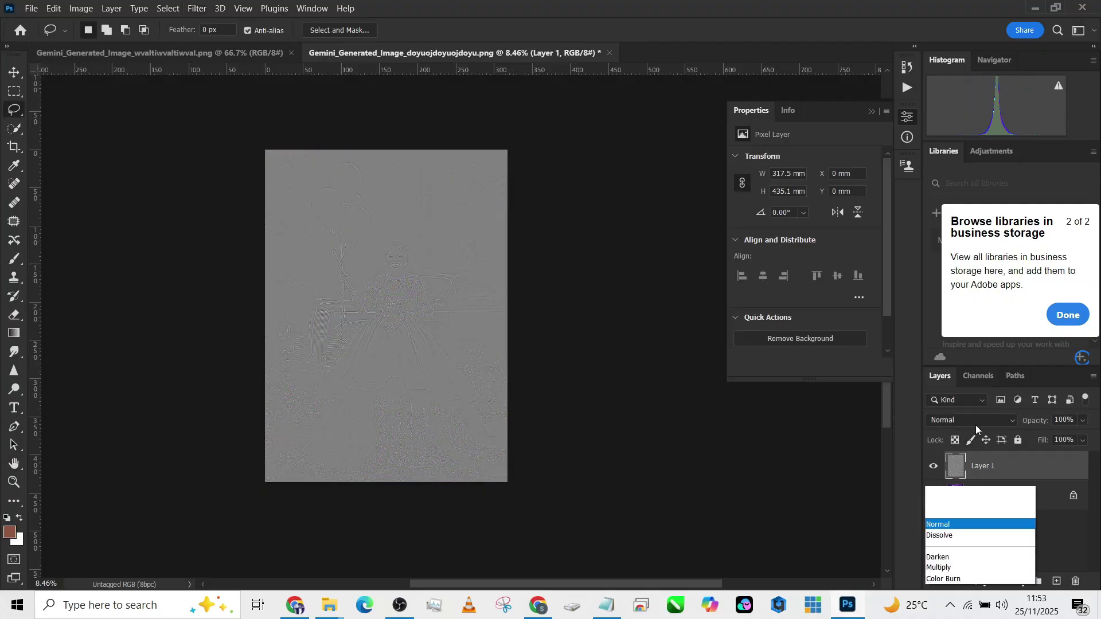
pyautogui.click(948, 404)
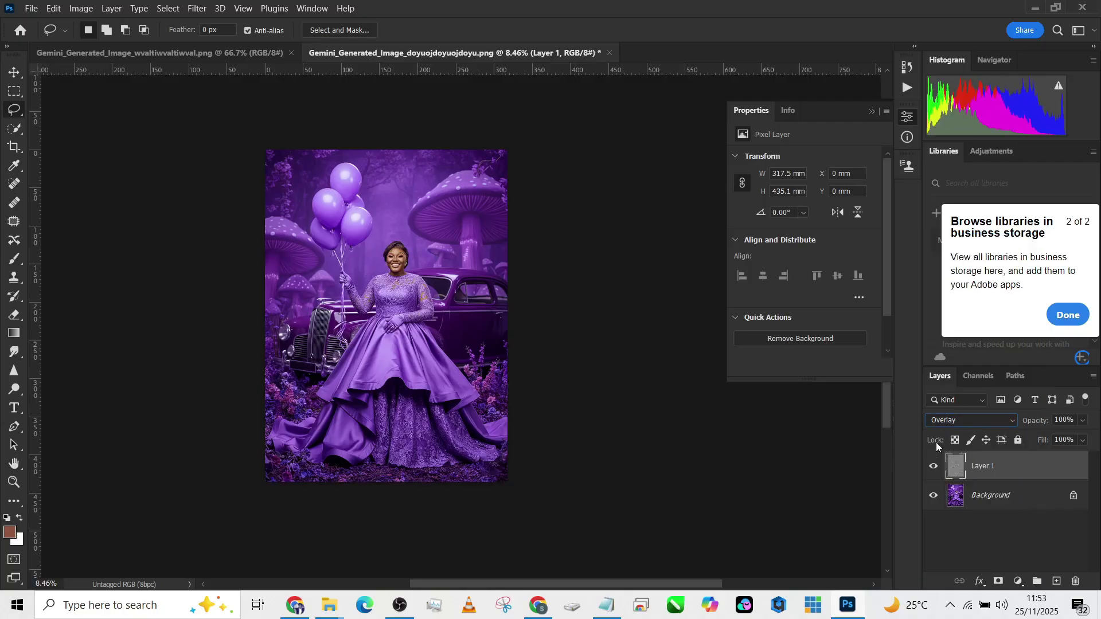
pyautogui.scroll(4, 461, 245)
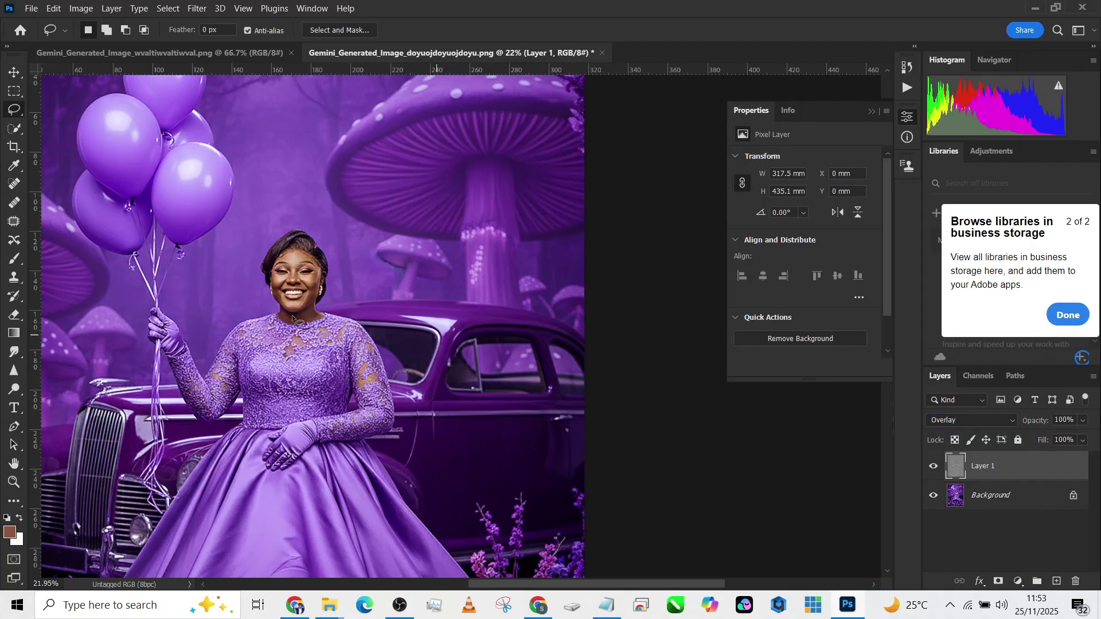
pyautogui.scroll(-4, 401, 317)
pyautogui.scroll(7, 459, 469)
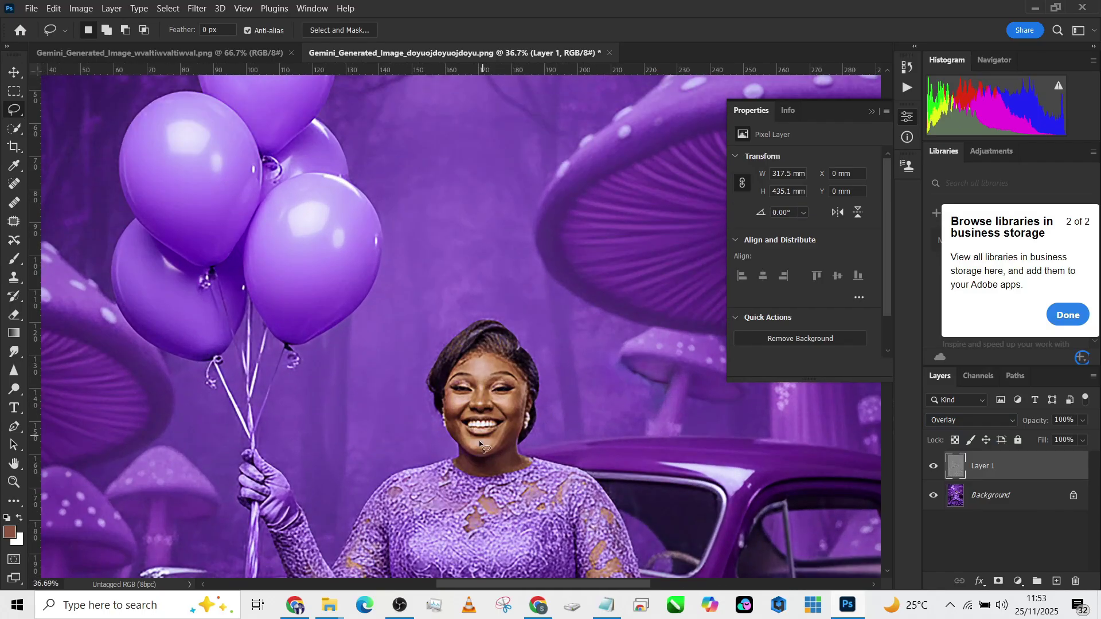
pyautogui.scroll(-8, 480, 435)
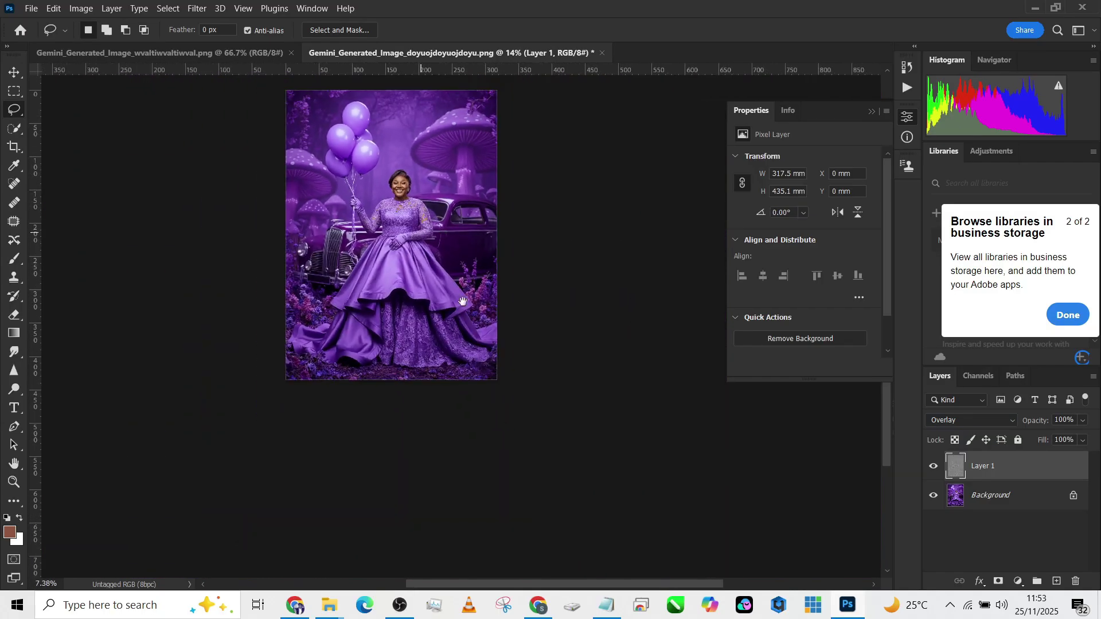
pyautogui.scroll(2, 463, 301)
# Flatten the sharpening layer into the Background
pyautogui.hotkey('shift', 'alt', 'n')
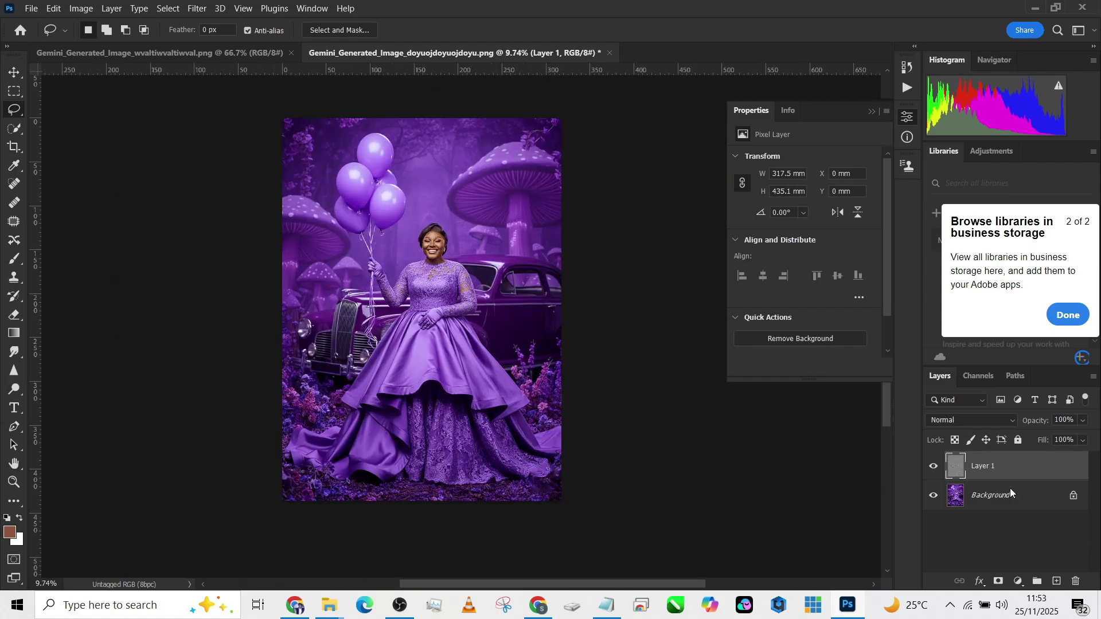
pyautogui.rightClick(1010, 488)
pyautogui.click(1011, 448)
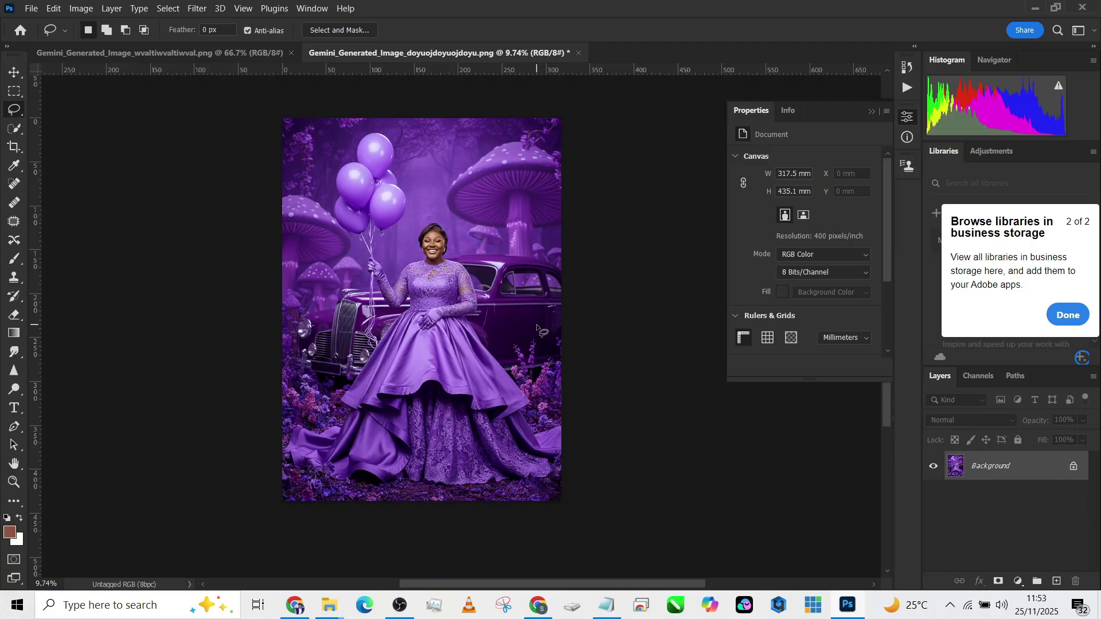
pyautogui.scroll(1, 488, 287)
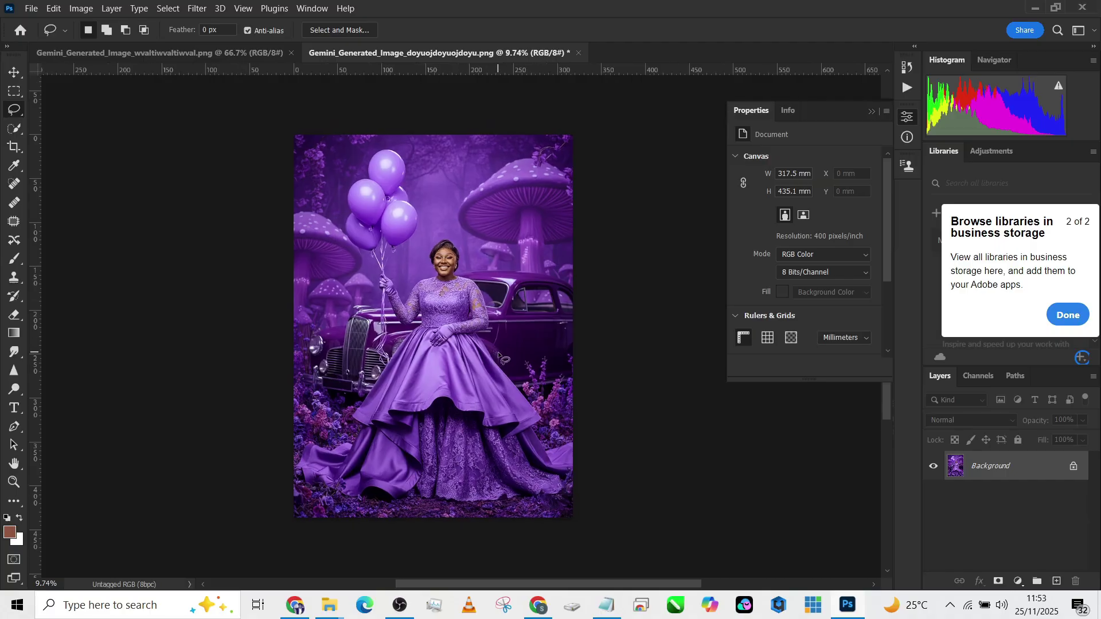
# Save the finished fantasy portrait as a JPEG copy in New folder (2)
pyautogui.hotkey('alt', 'ctrl', 's')
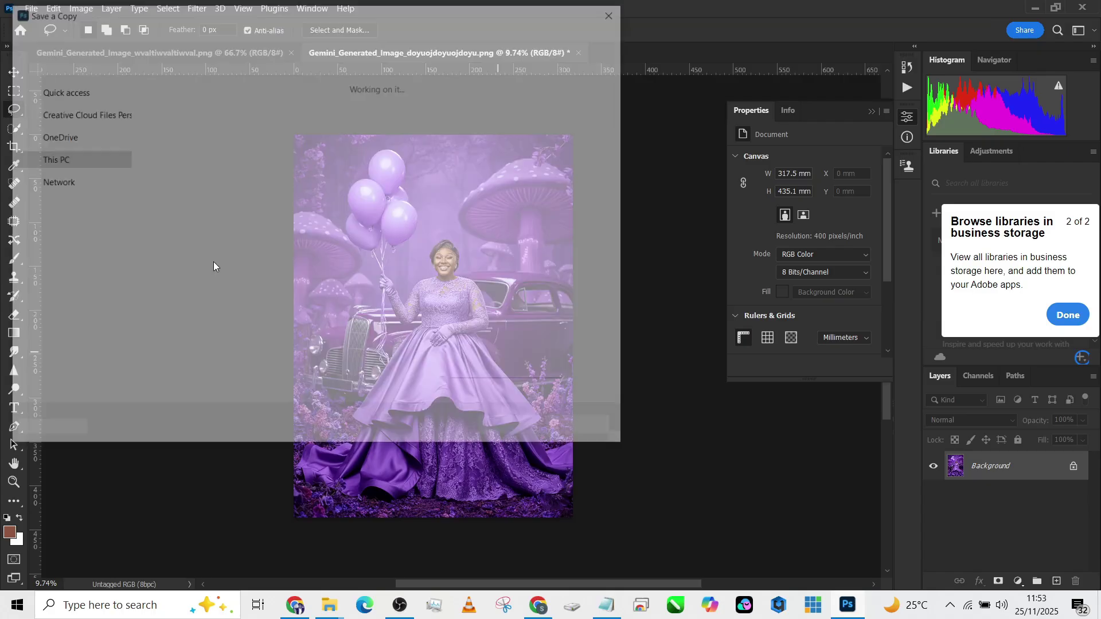
pyautogui.click(150, 231)
pyautogui.click(170, 348)
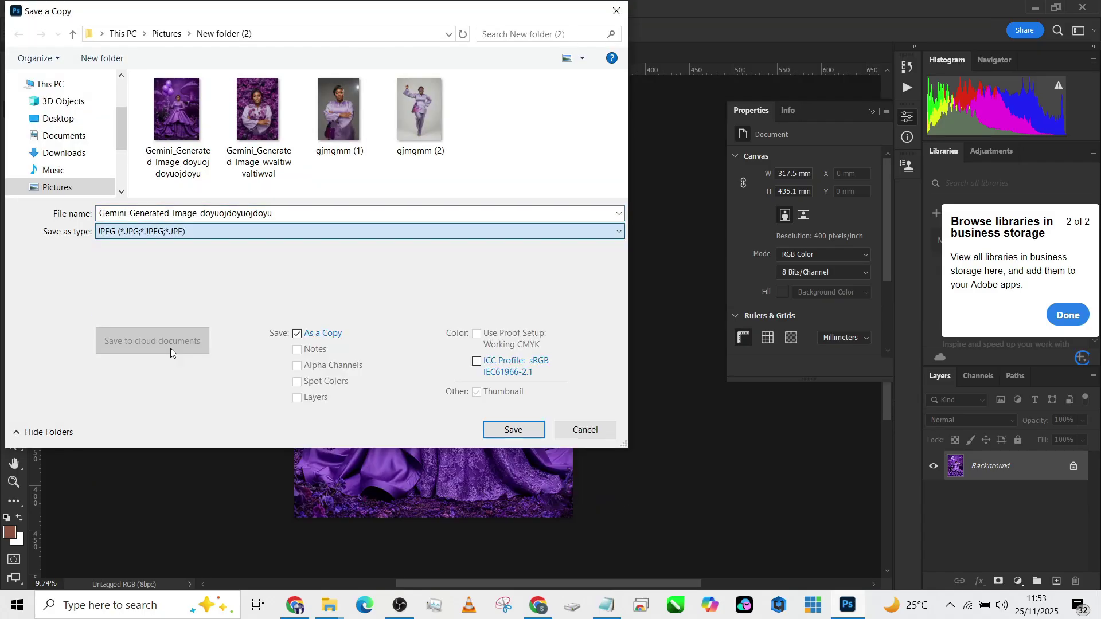
pyautogui.click(511, 431)
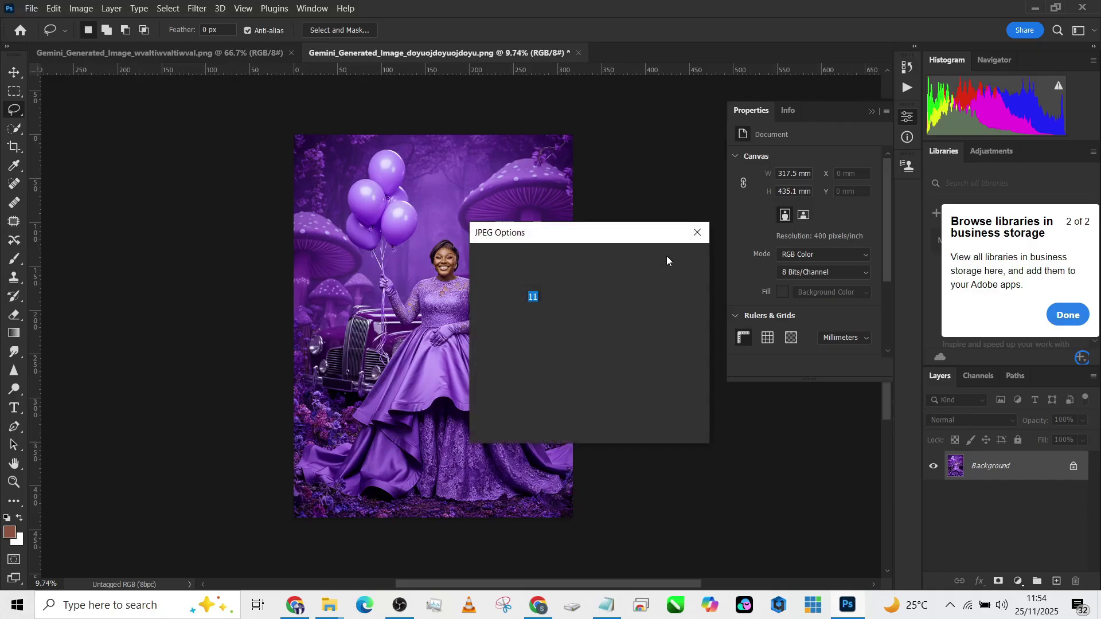
pyautogui.click(688, 257)
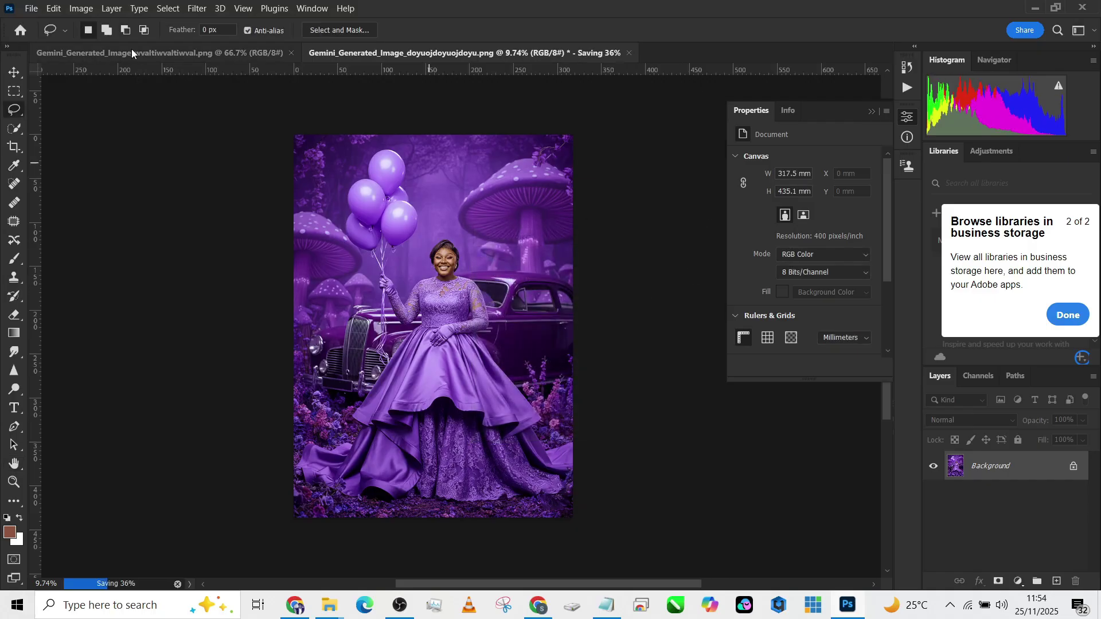
# In the floral portrait document, select the woman with the Quick Selection tool and invert the selection to the flower backdrop
pyautogui.click(157, 55)
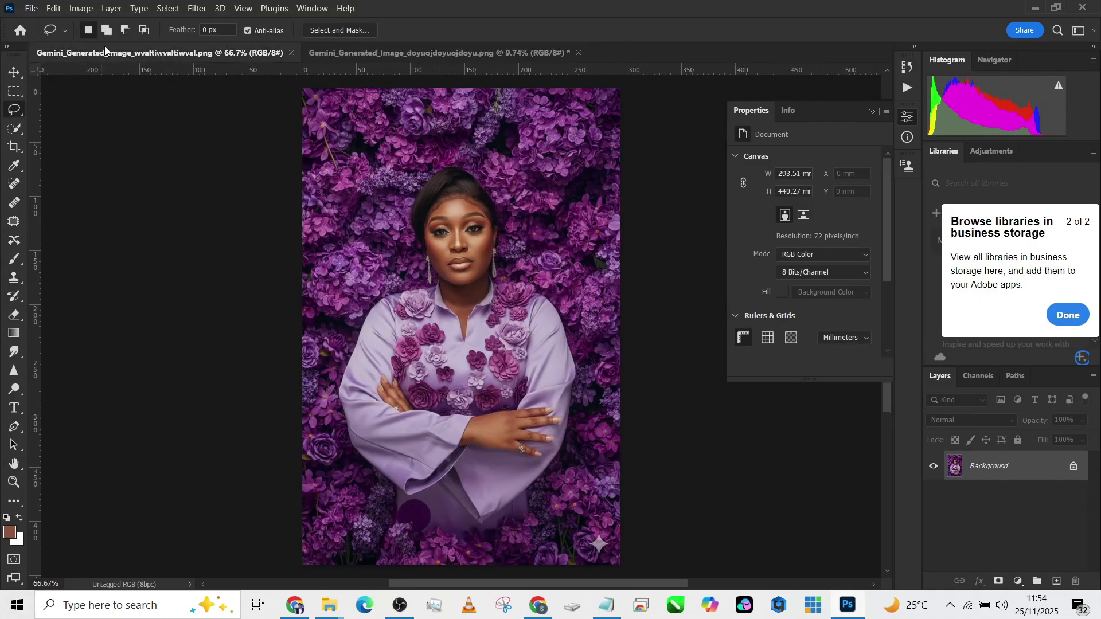
pyautogui.click(13, 129)
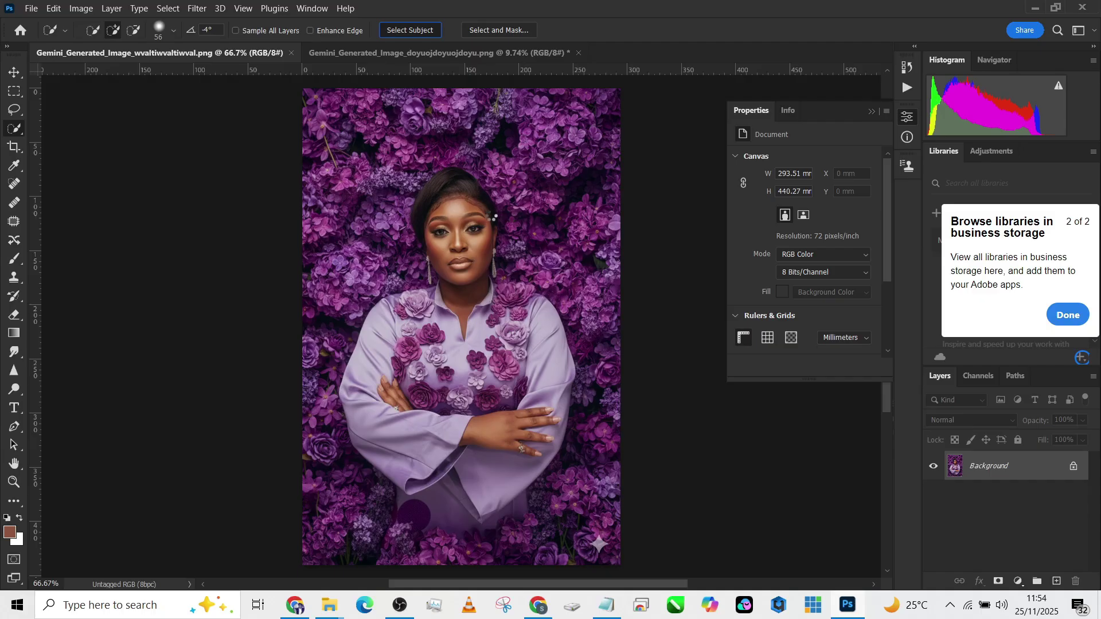
pyautogui.click(493, 218)
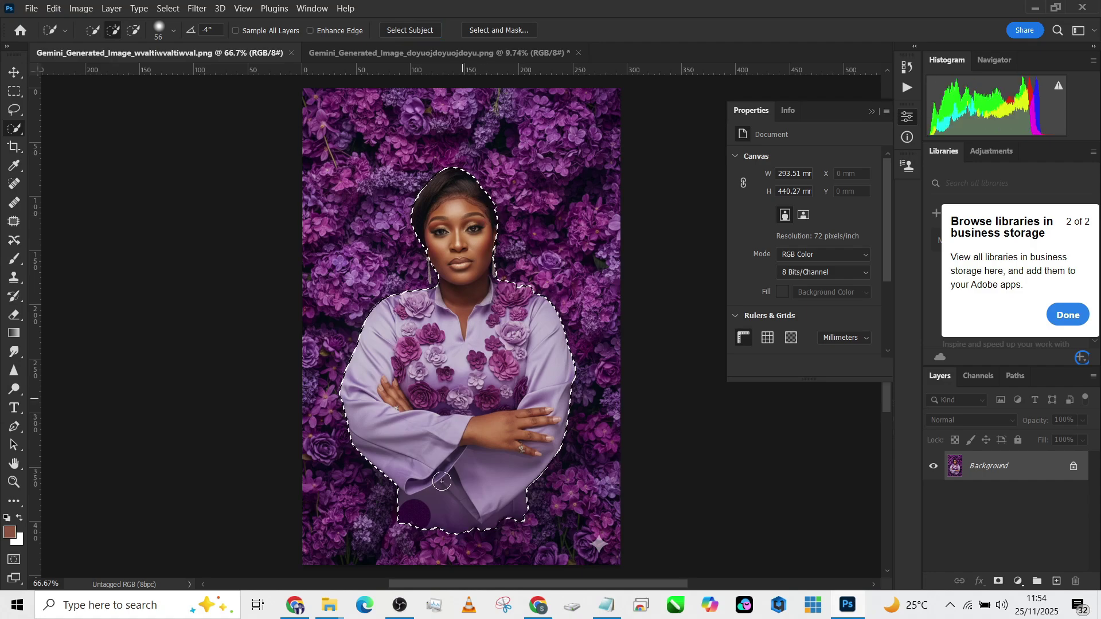
pyautogui.rightClick(456, 442)
pyautogui.click(496, 193)
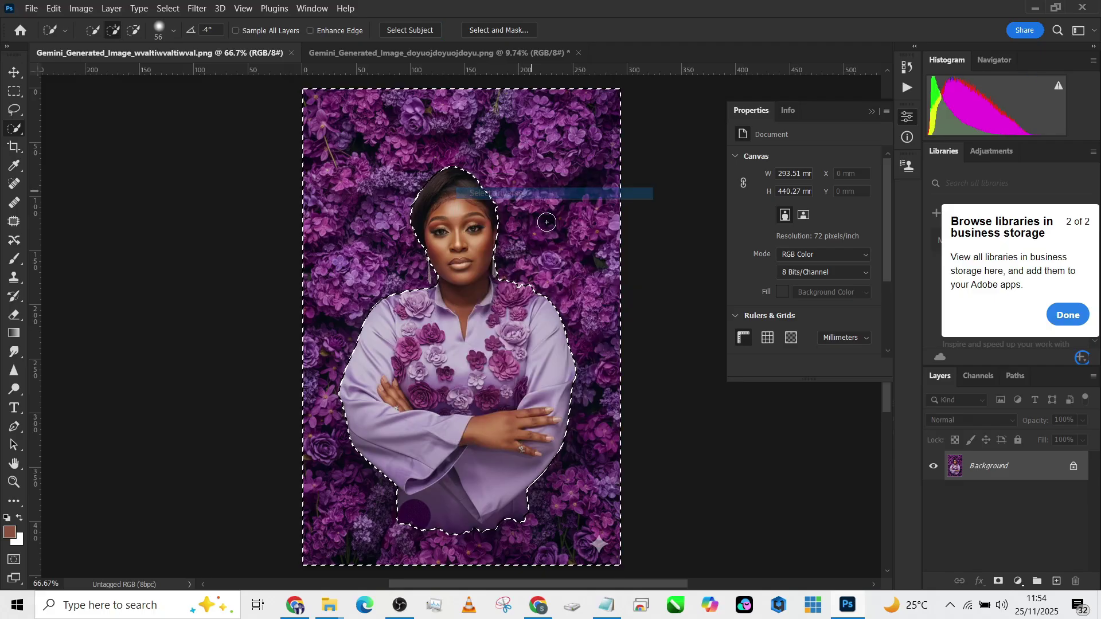
# Duplicate the Background, cut the selected flower backdrop from the copy to a new layer, and stack the woman's layer above it
pyautogui.moveTo(1039, 469); pyautogui.dragTo(1057, 581)
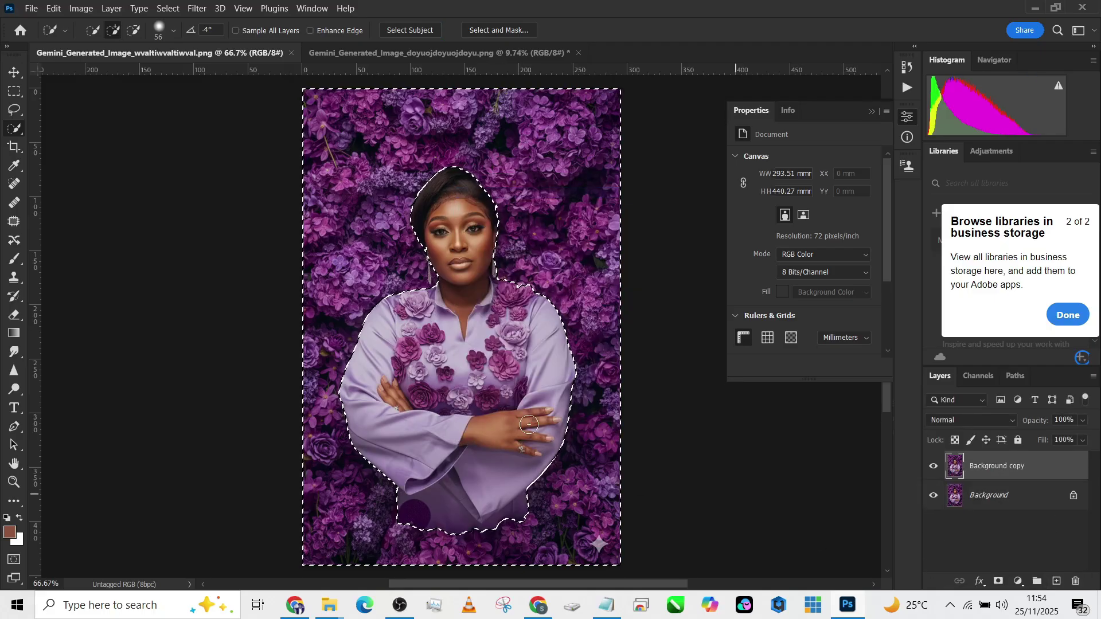
pyautogui.rightClick(409, 317)
pyautogui.click(459, 417)
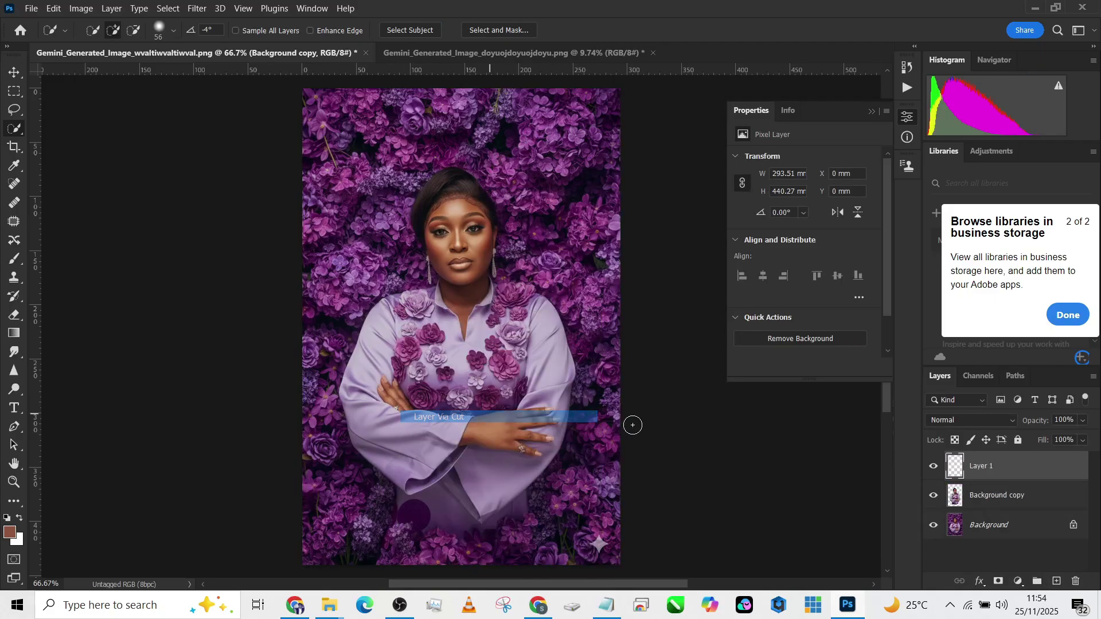
pyautogui.moveTo(975, 493); pyautogui.dragTo(1002, 464)
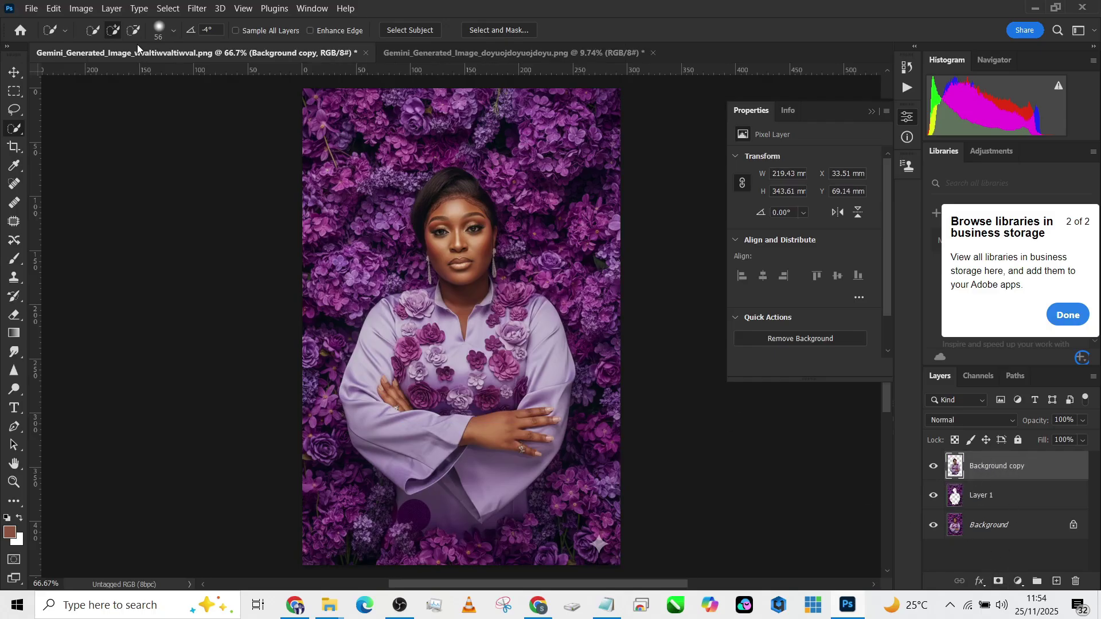
# Add a solid color fill layer in f3a746 on top of the stack and hide it
pyautogui.click(1018, 580)
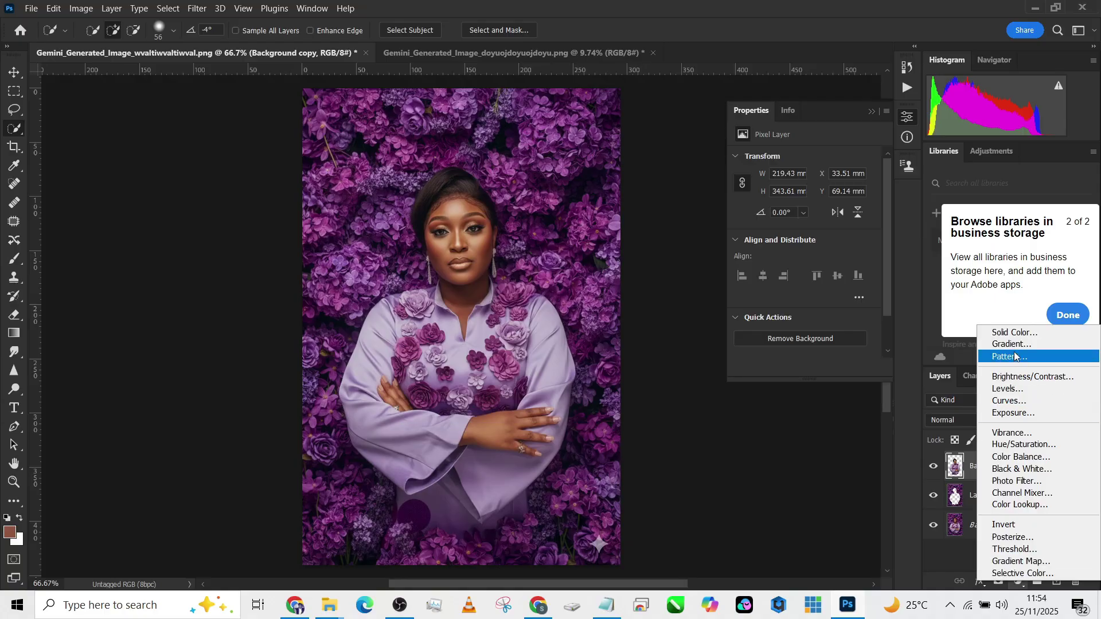
pyautogui.click(1011, 334)
pyautogui.write('f3a746')
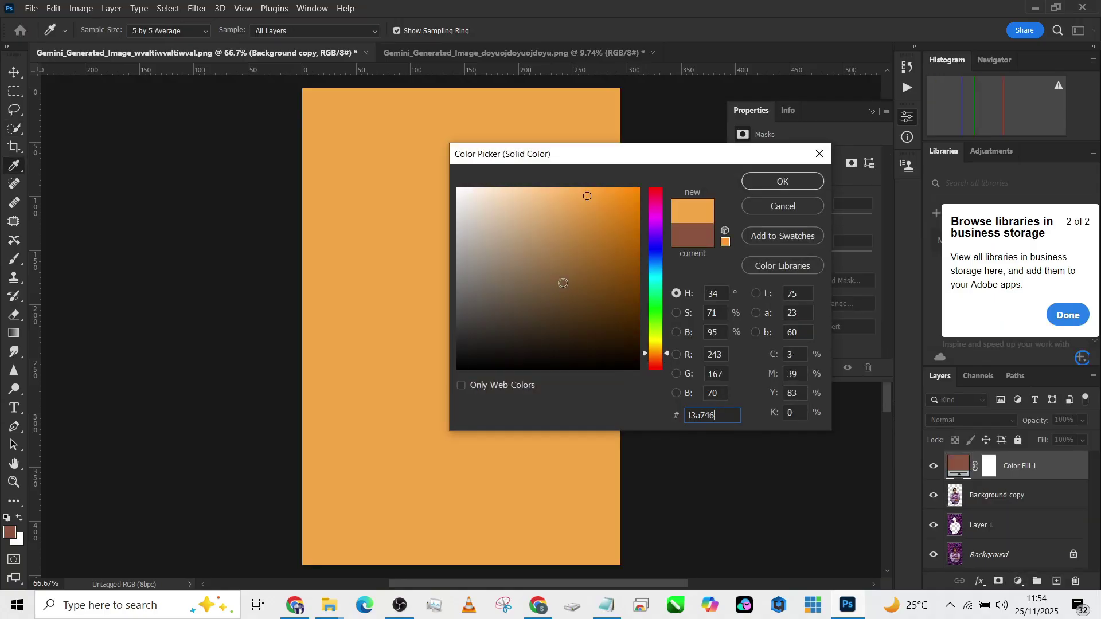
pyautogui.click(806, 181)
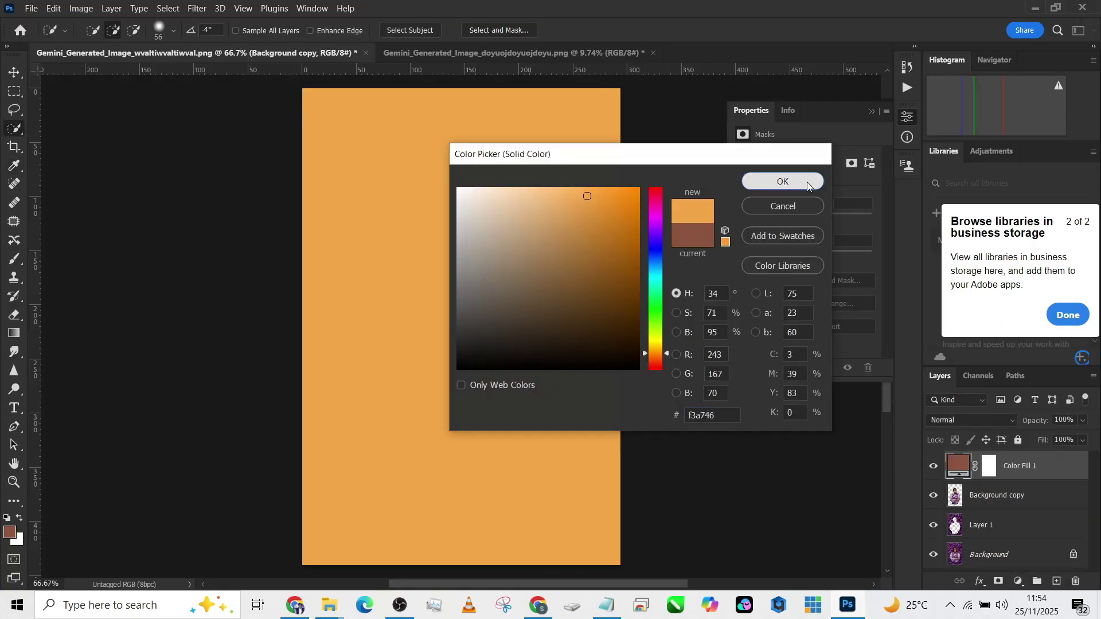
pyautogui.click(934, 465)
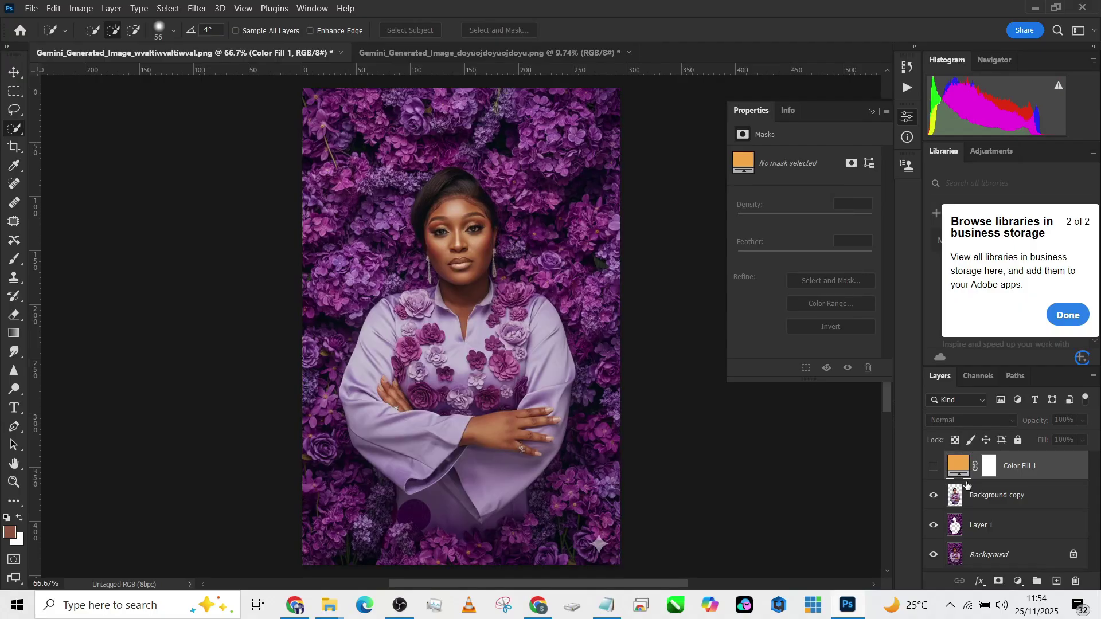
# Duplicate the woman's cutout layer and add a layer mask to the duplicate
pyautogui.click(1027, 504)
pyautogui.hotkey('ctrl', 'j')
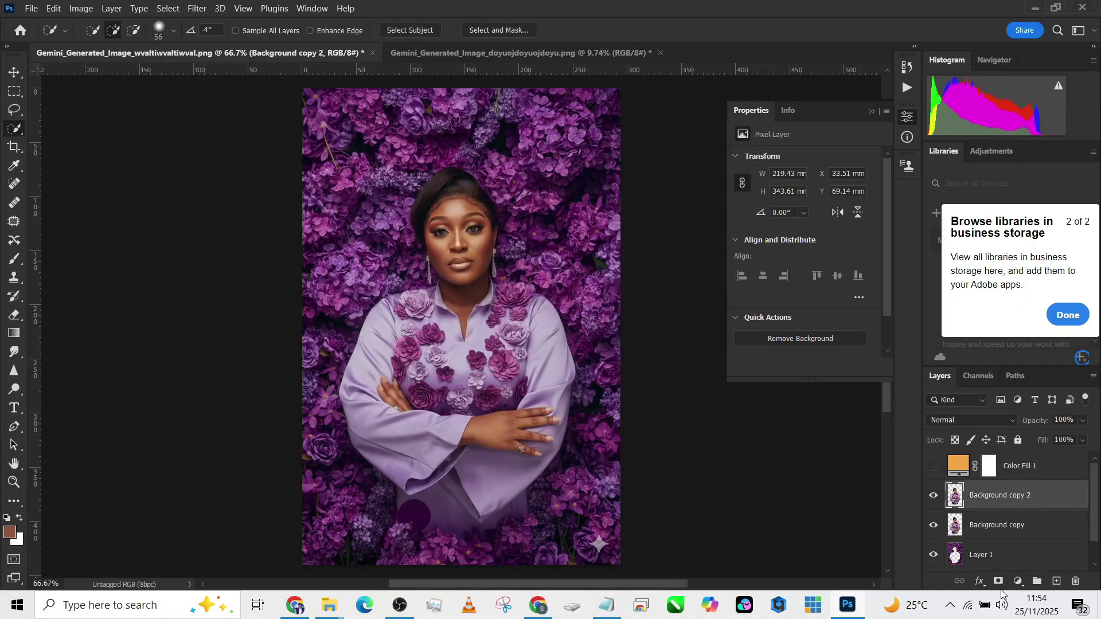
pyautogui.click(997, 581)
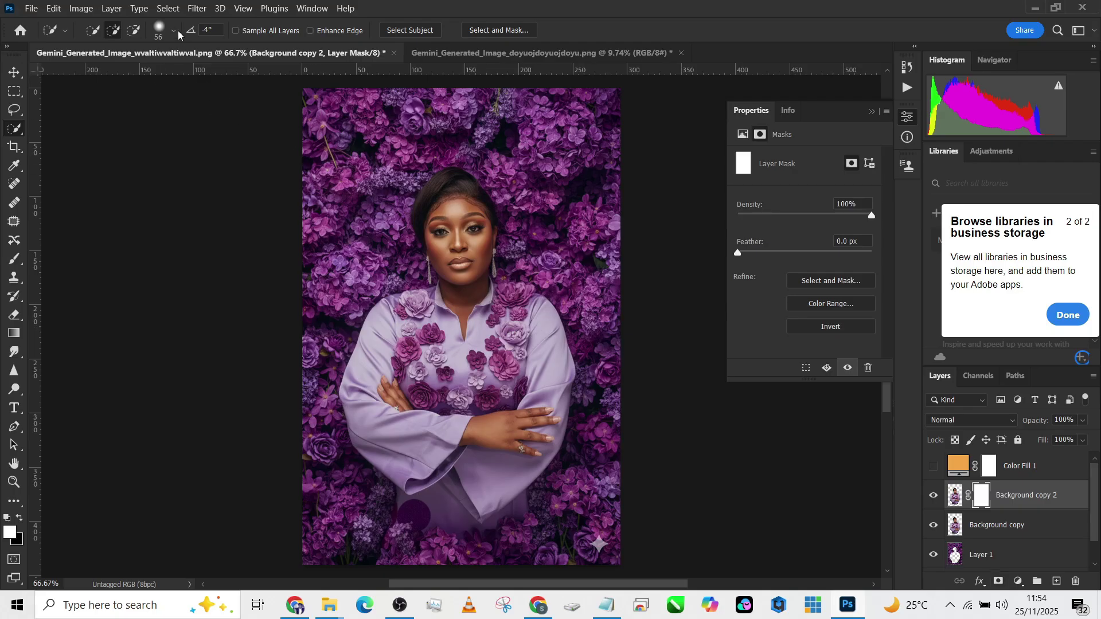
# Restrict the new mask to the face, neck and hand skin tones with Color Range, sampling added tones at fuzziness 13
pyautogui.click(168, 8)
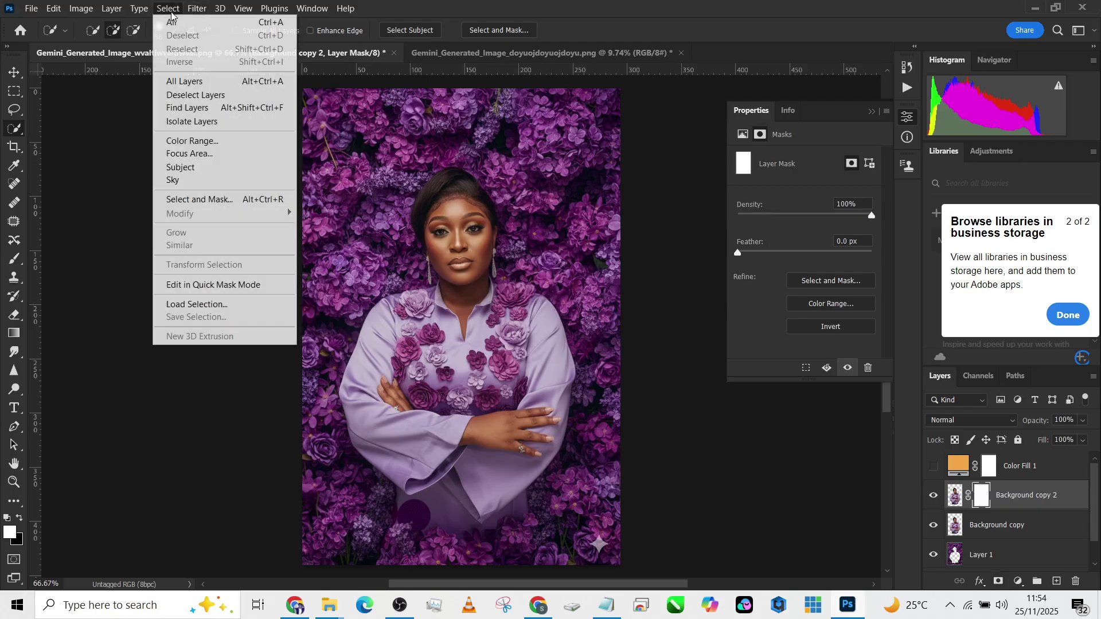
pyautogui.click(209, 143)
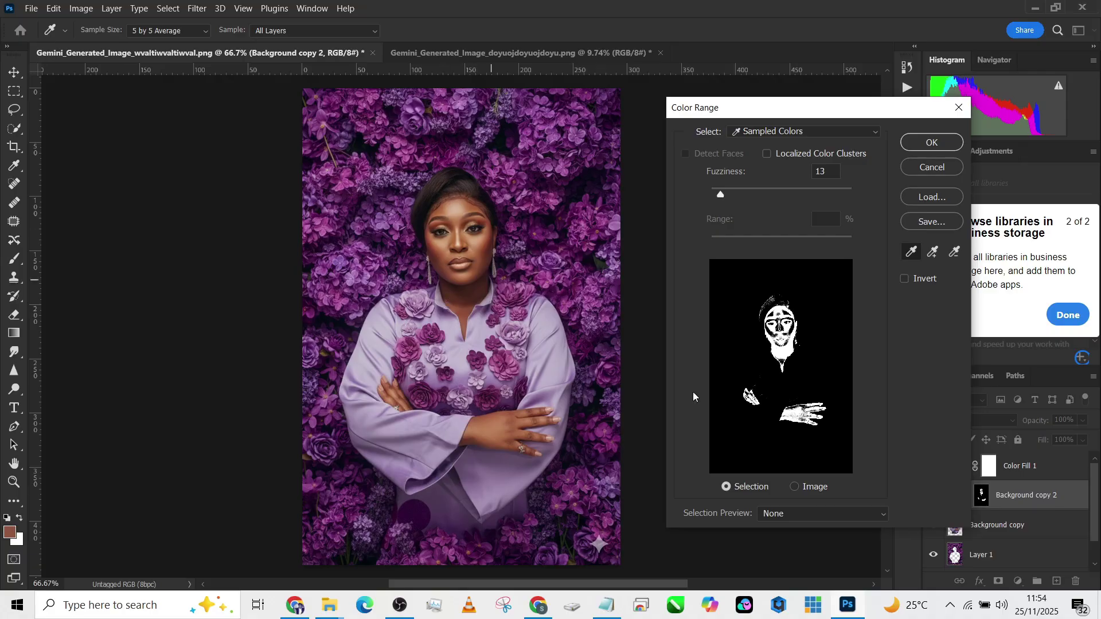
pyautogui.click(930, 257)
pyautogui.click(804, 408)
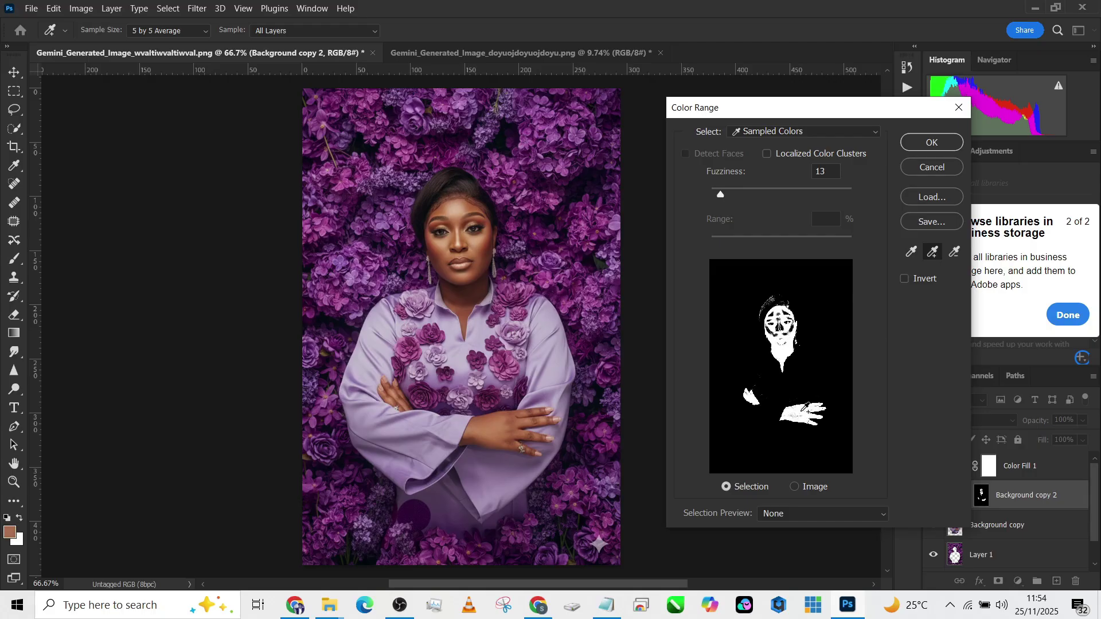
pyautogui.click(792, 328)
pyautogui.click(795, 331)
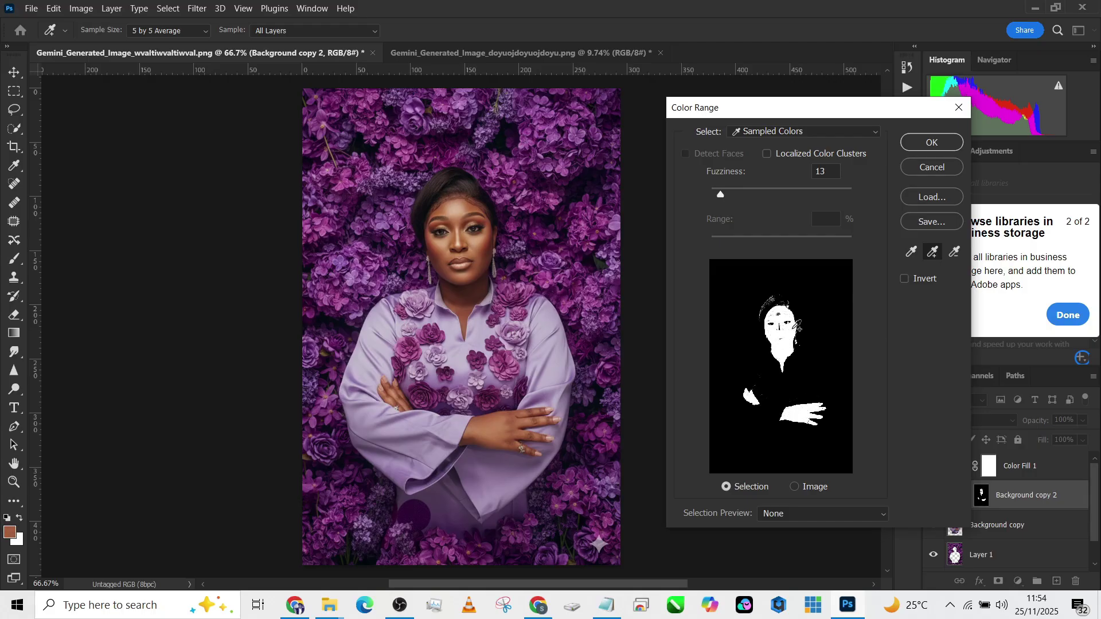
pyautogui.click(783, 314)
pyautogui.click(932, 142)
# Move the skin mask onto the orange color fill, replacing its white mask, and delete the duplicate woman layer
pyautogui.moveTo(980, 500); pyautogui.dragTo(988, 469)
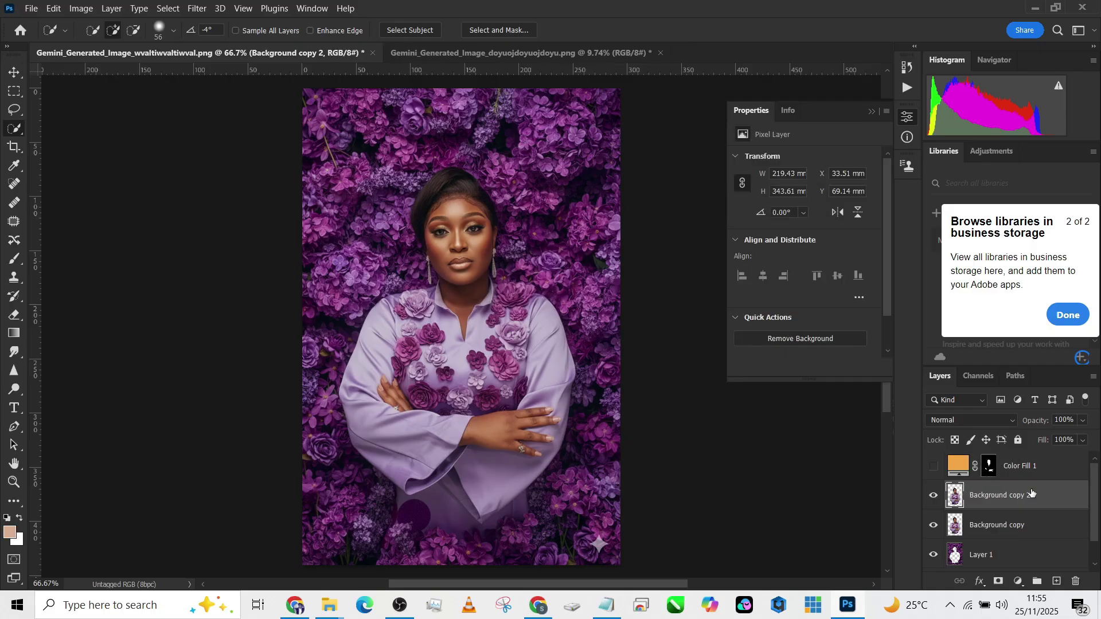
pyautogui.press('Delete')
# Show the orange color fill and blend it over the skin in Color mode at 30% fill, comparing before and after
pyautogui.click(934, 464)
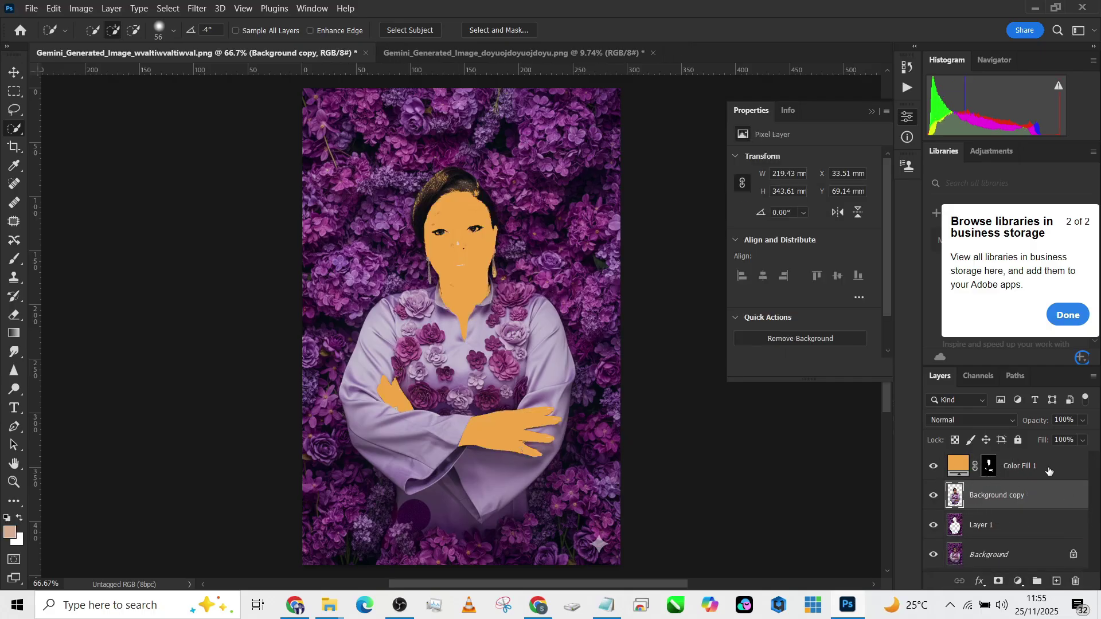
pyautogui.click(1051, 467)
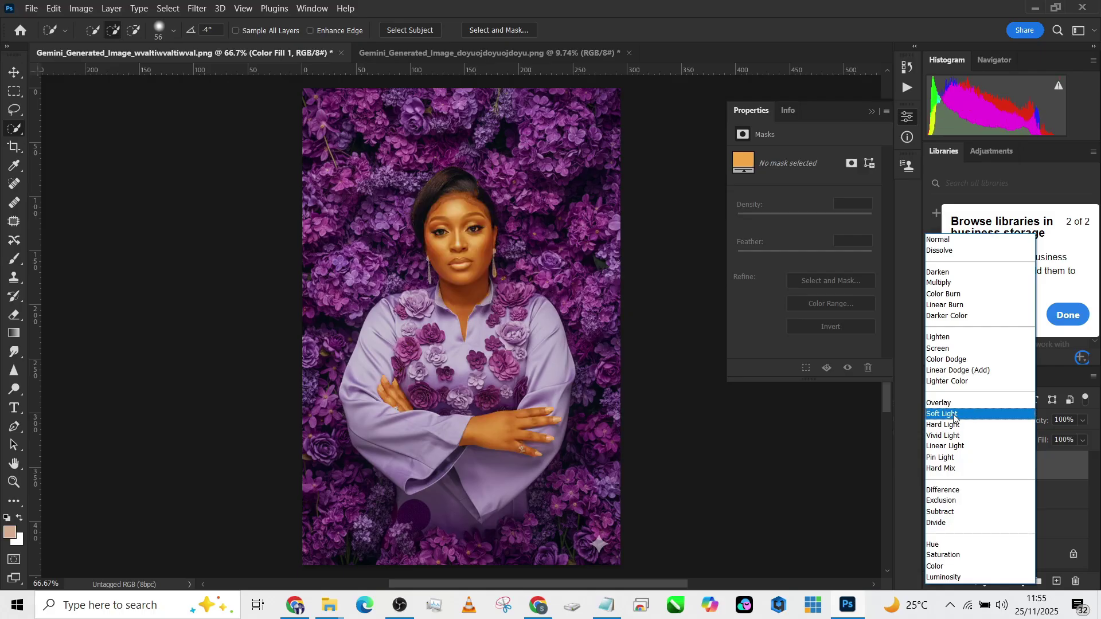
pyautogui.click(952, 566)
pyautogui.click(1083, 441)
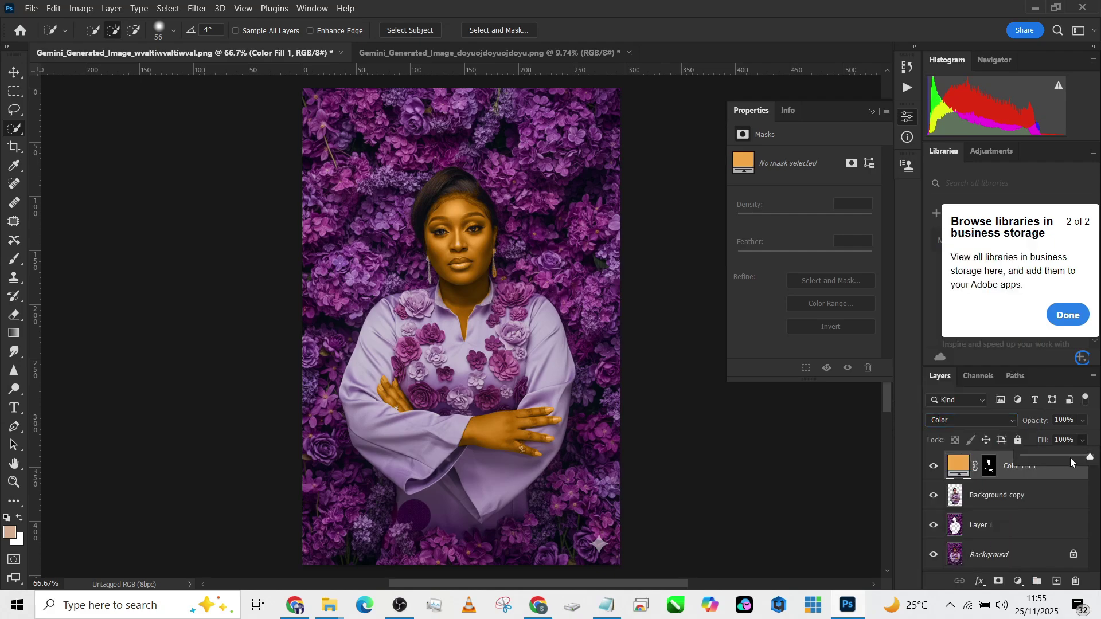
pyautogui.moveTo(1056, 459); pyautogui.dragTo(1051, 459)
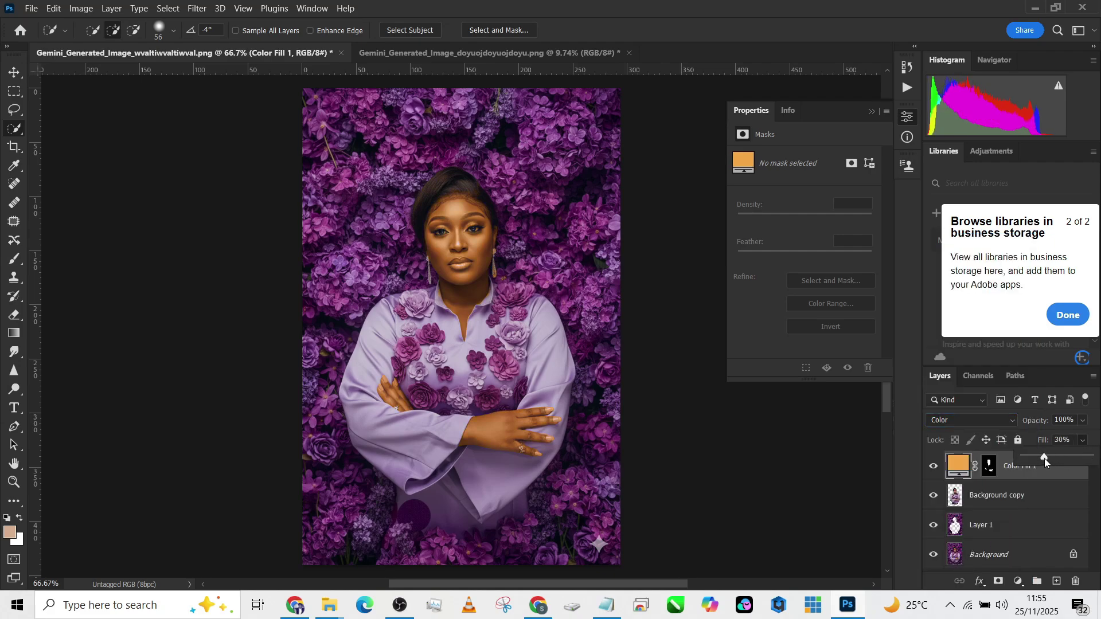
pyautogui.click(931, 467)
pyautogui.click(932, 466)
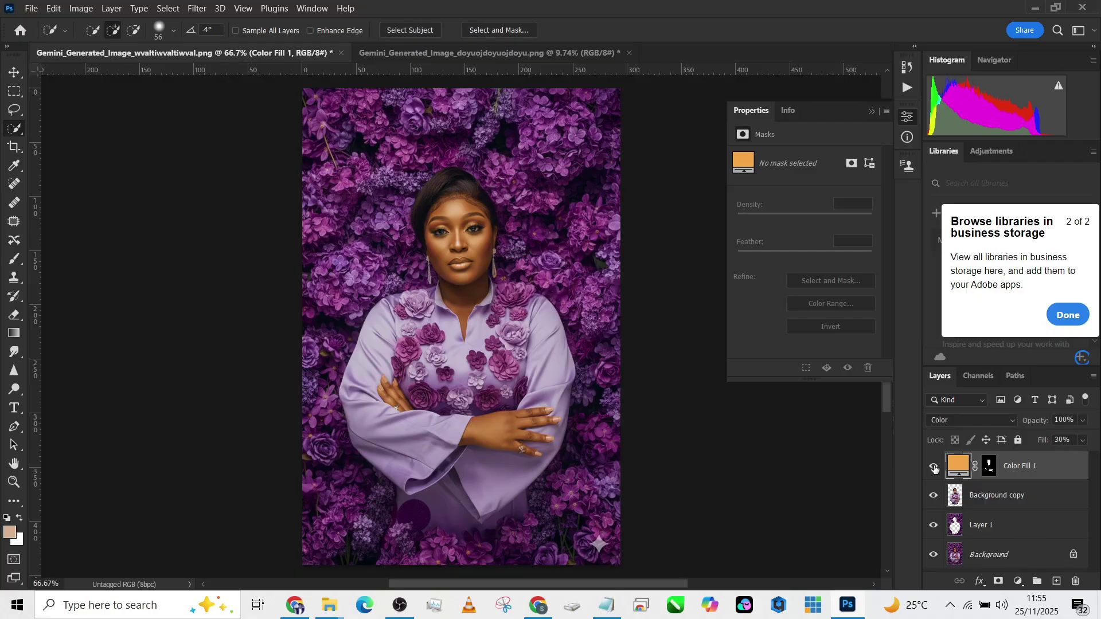
# Target the color fill's mask with a black 10 px brush and examine the skin tint on the face and hands
pyautogui.click(994, 469)
pyautogui.press('b')
pyautogui.press('d')
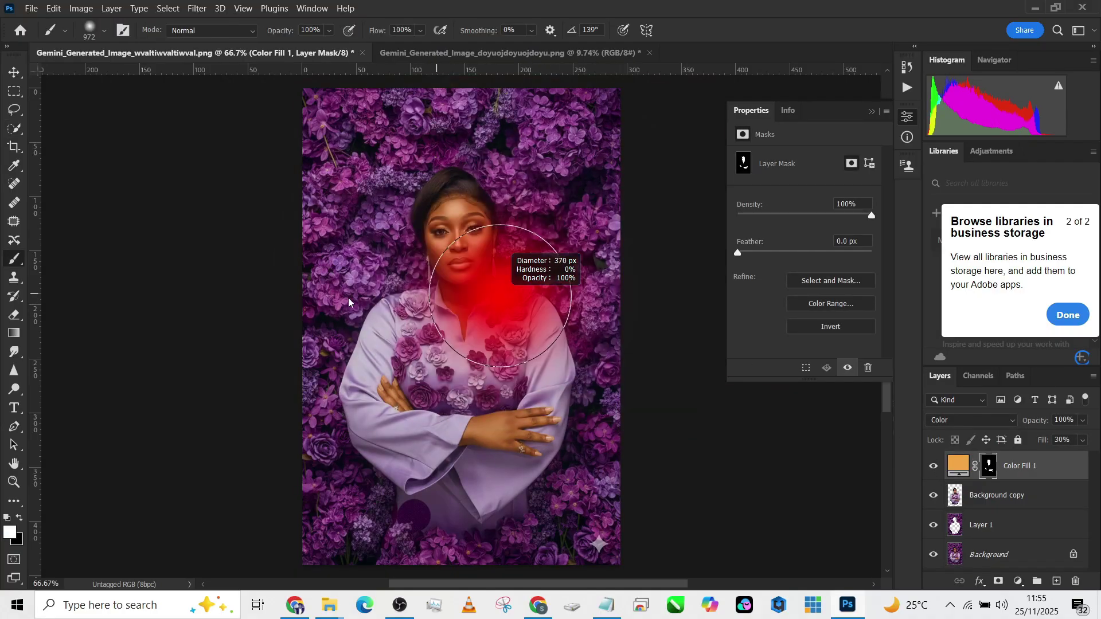
pyautogui.moveTo(349, 302)
pyautogui.mouseDown()
pyautogui.moveTo(300, 308)
pyautogui.moveTo(344, 301)
pyautogui.mouseUp()
pyautogui.press('x')
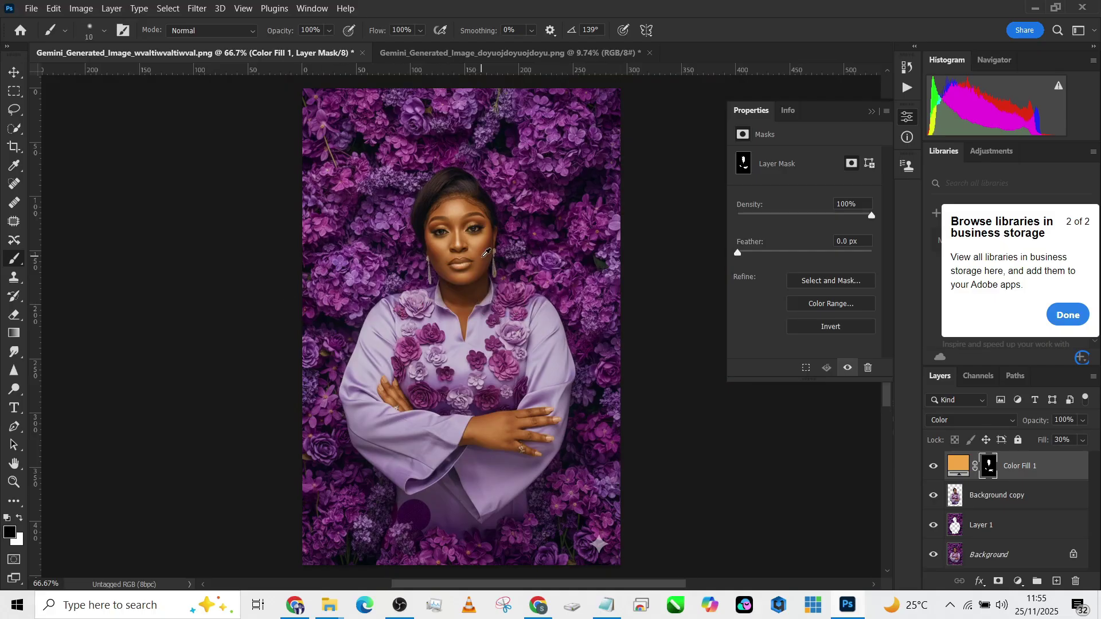
pyautogui.scroll(5, 486, 253)
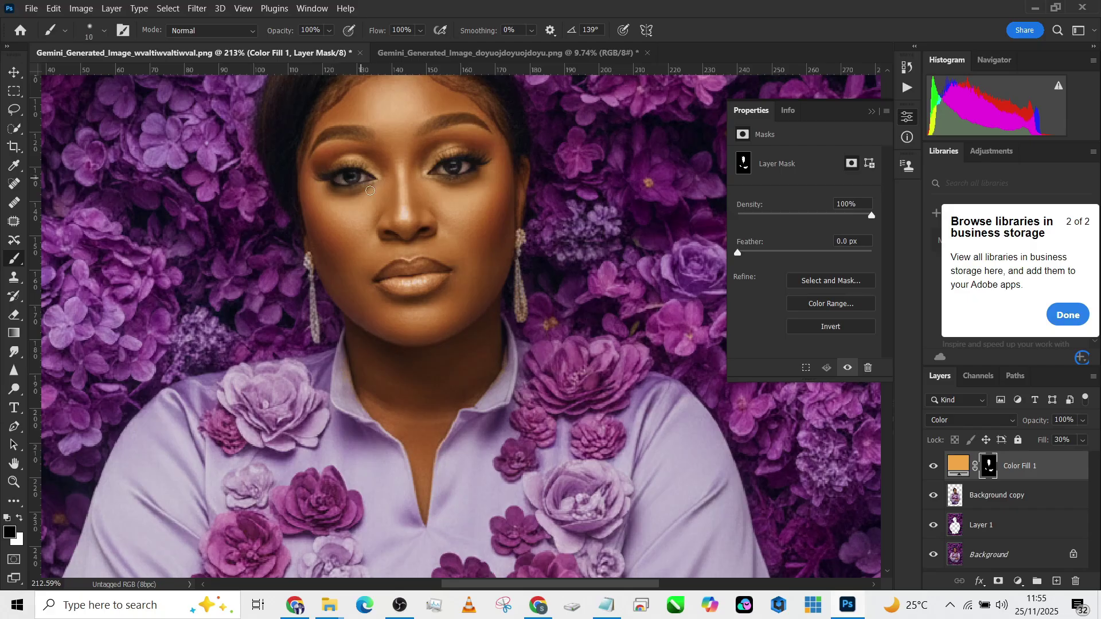
pyautogui.scroll(-4, 461, 310)
pyautogui.scroll(-2, 585, 447)
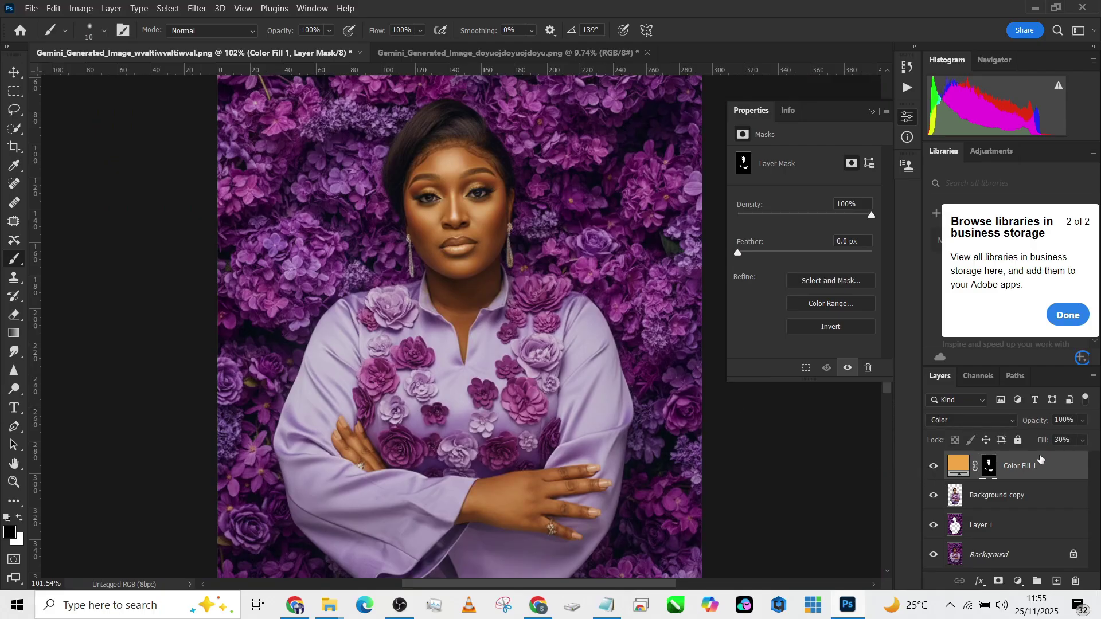
# Reduce the orange color fill's opacity to 87%
pyautogui.click(1083, 420)
pyautogui.moveTo(1091, 437); pyautogui.dragTo(1082, 437)
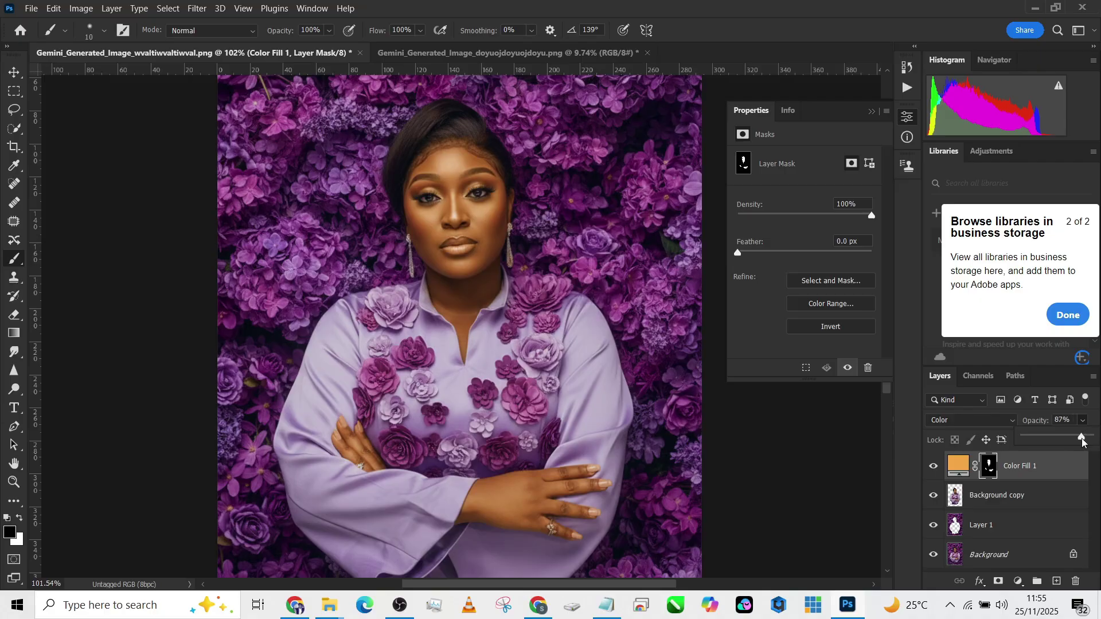
pyautogui.scroll(-2, 523, 536)
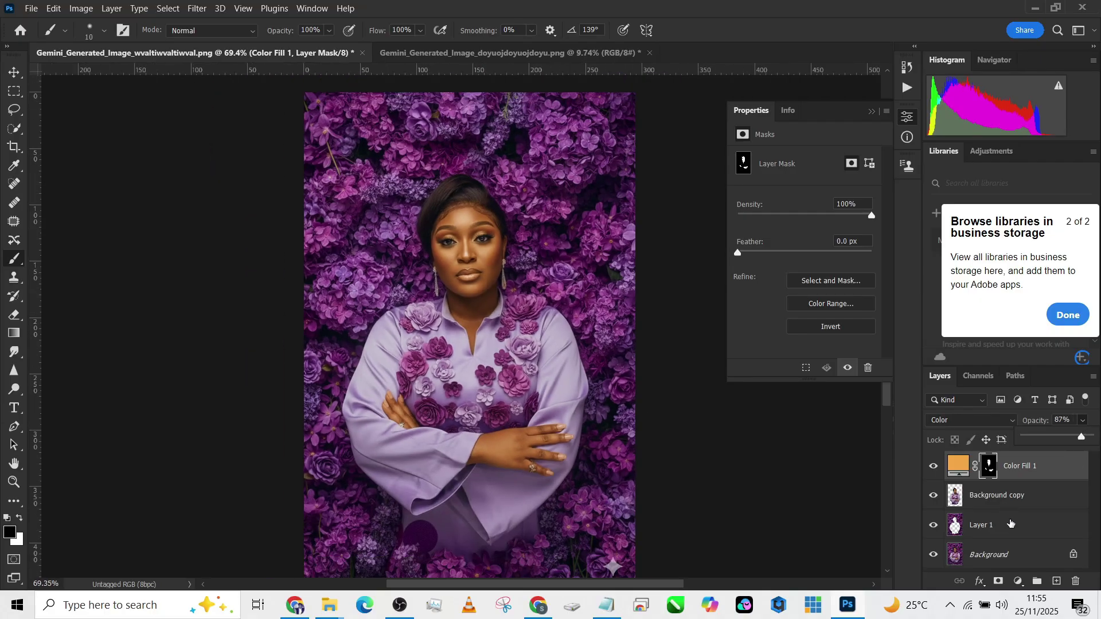
# Add a Photo Filter adjustment with Cooling Filter (80) above the color fill and lower its opacity to 82%
pyautogui.click(1023, 585)
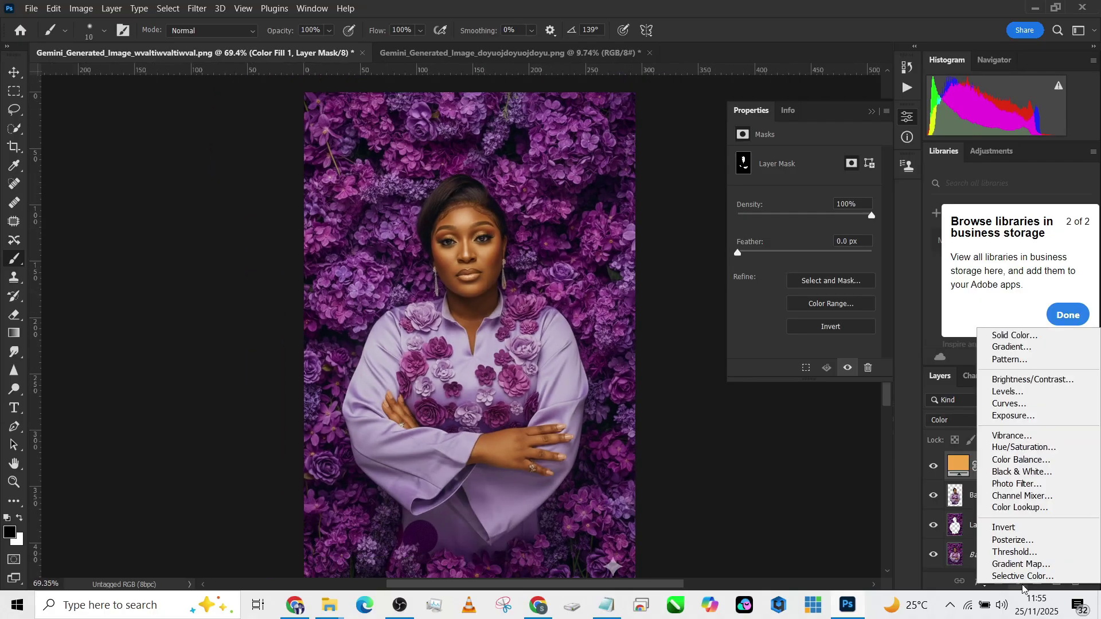
pyautogui.click(1017, 484)
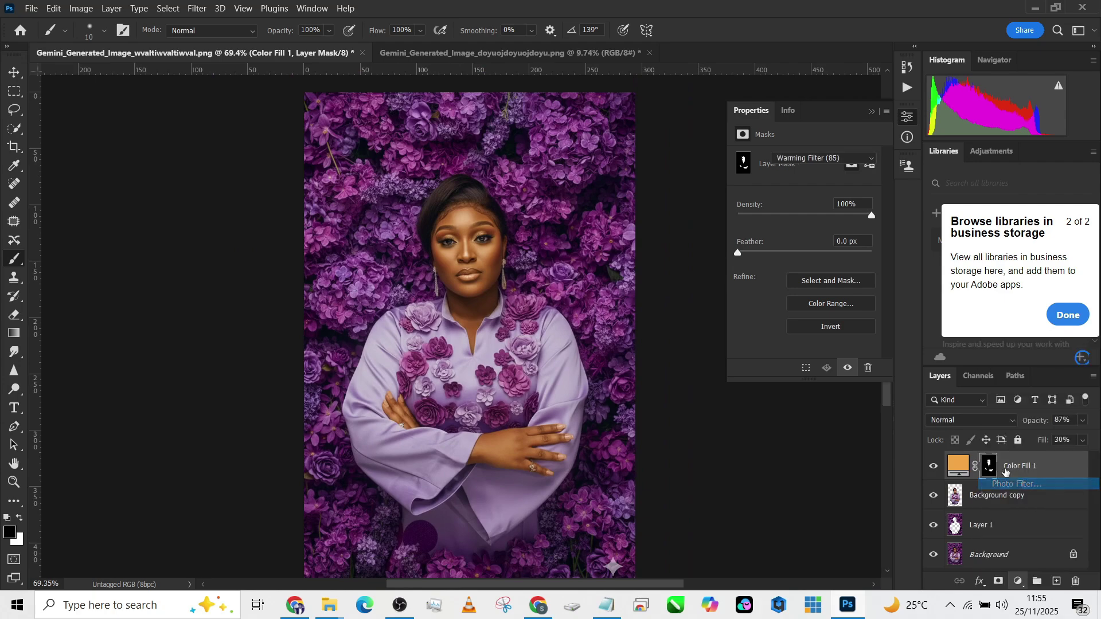
pyautogui.click(808, 159)
pyautogui.scroll(1, 813, 213)
pyautogui.click(813, 211)
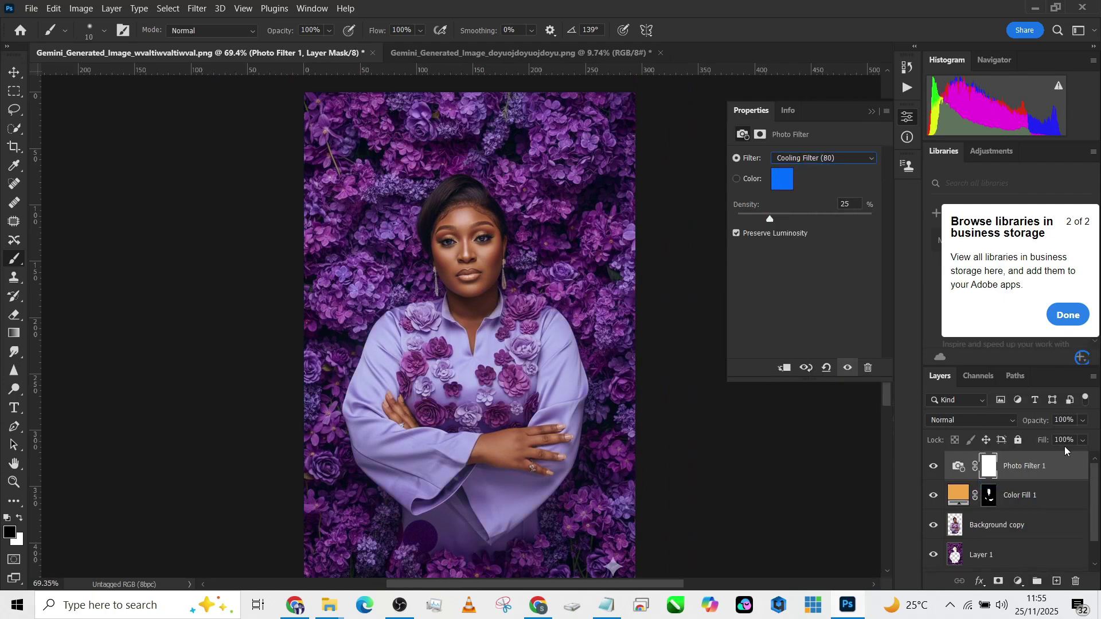
pyautogui.click(1083, 424)
pyautogui.moveTo(1089, 437); pyautogui.dragTo(1078, 437)
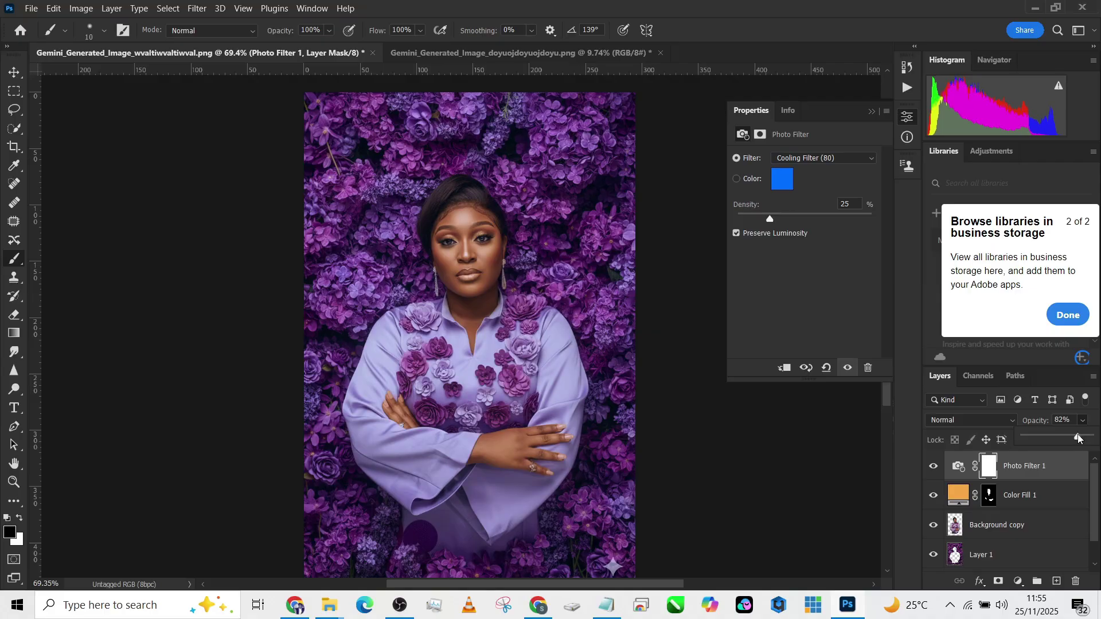
# Flatten the image and crop it to about 392 mm tall, cutting off the bottom strip with the sparkle watermark
pyautogui.rightClick(1018, 554)
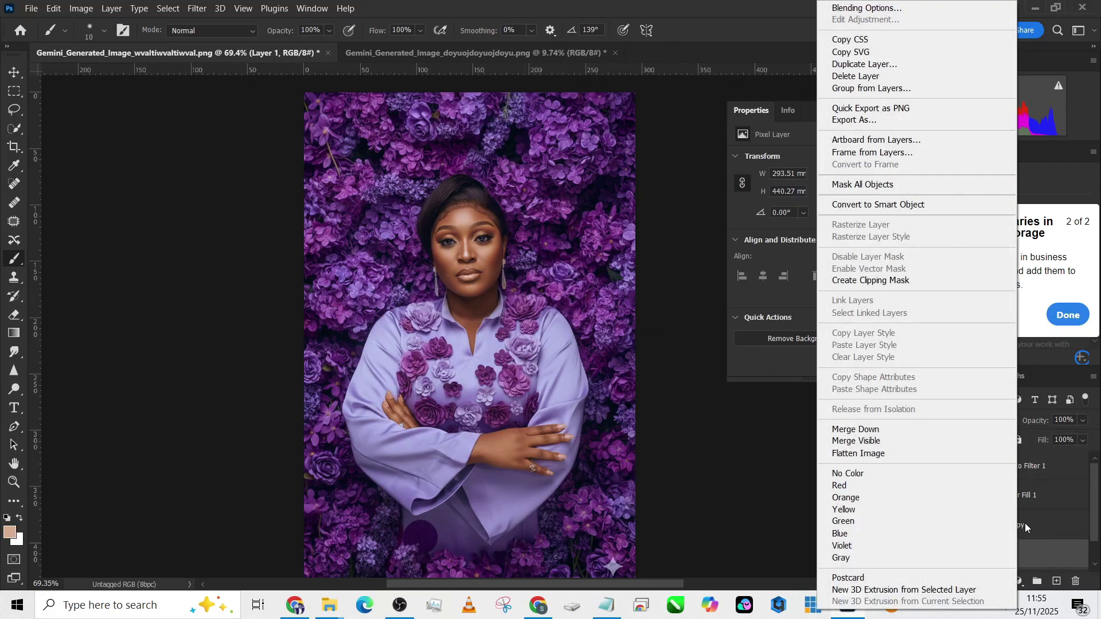
pyautogui.click(866, 453)
pyautogui.press('c')
pyautogui.scroll(-2, 453, 352)
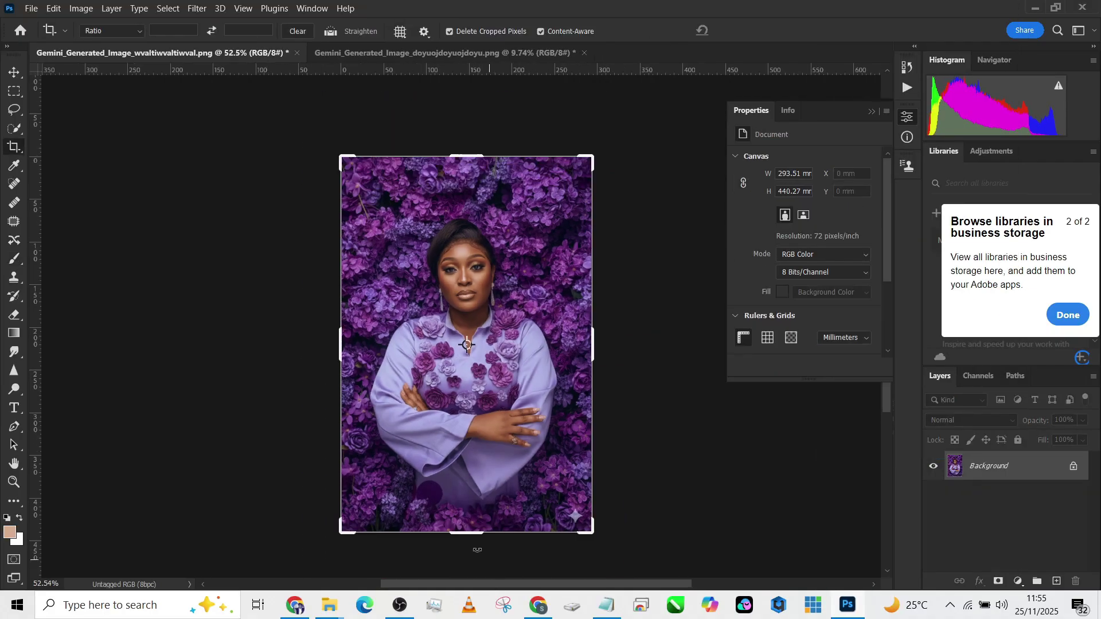
pyautogui.moveTo(470, 536); pyautogui.dragTo(472, 520)
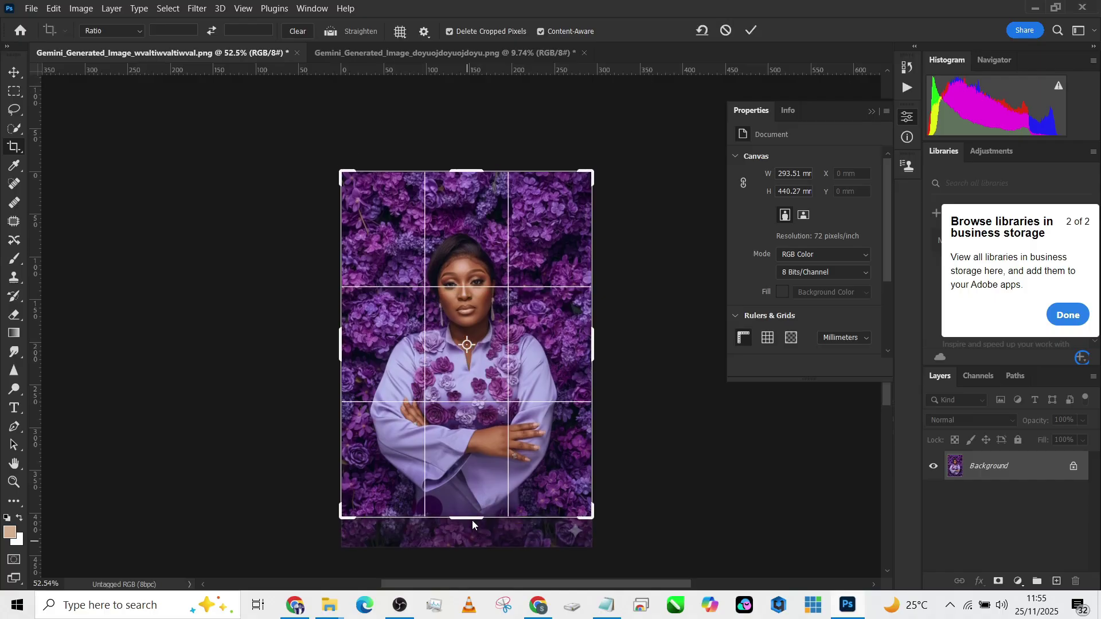
pyautogui.moveTo(458, 171); pyautogui.dragTo(477, 182)
pyautogui.moveTo(641, 354); pyautogui.dragTo(645, 355)
pyautogui.click(751, 30)
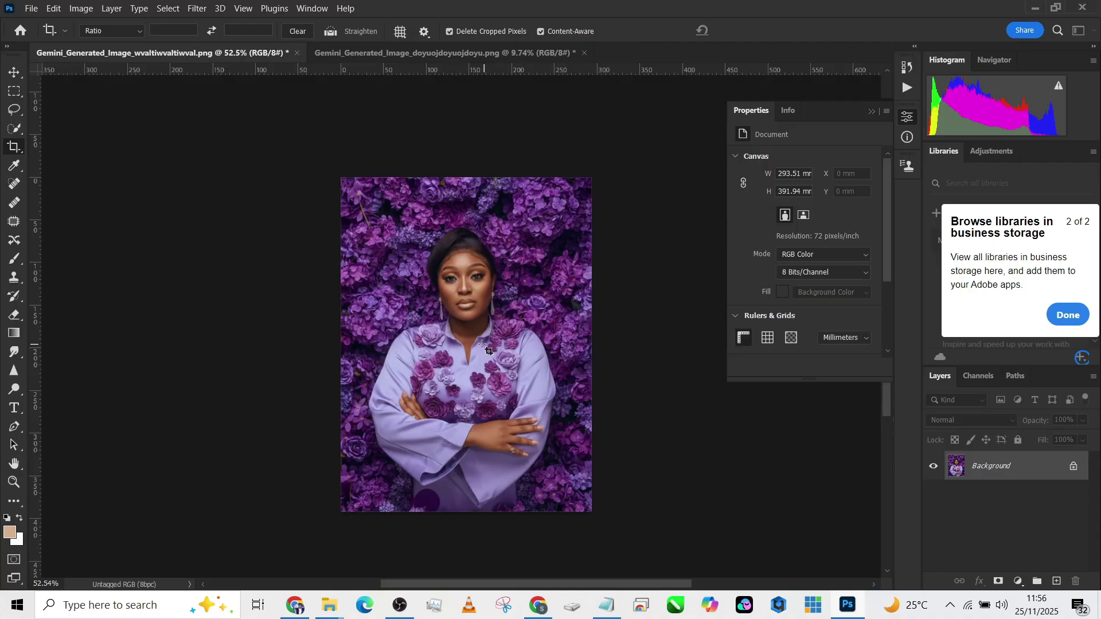
# Inspect the cropped portrait's face up close and duplicate the flattened Background layer
pyautogui.scroll(5, 476, 321)
pyautogui.scroll(-5, 470, 265)
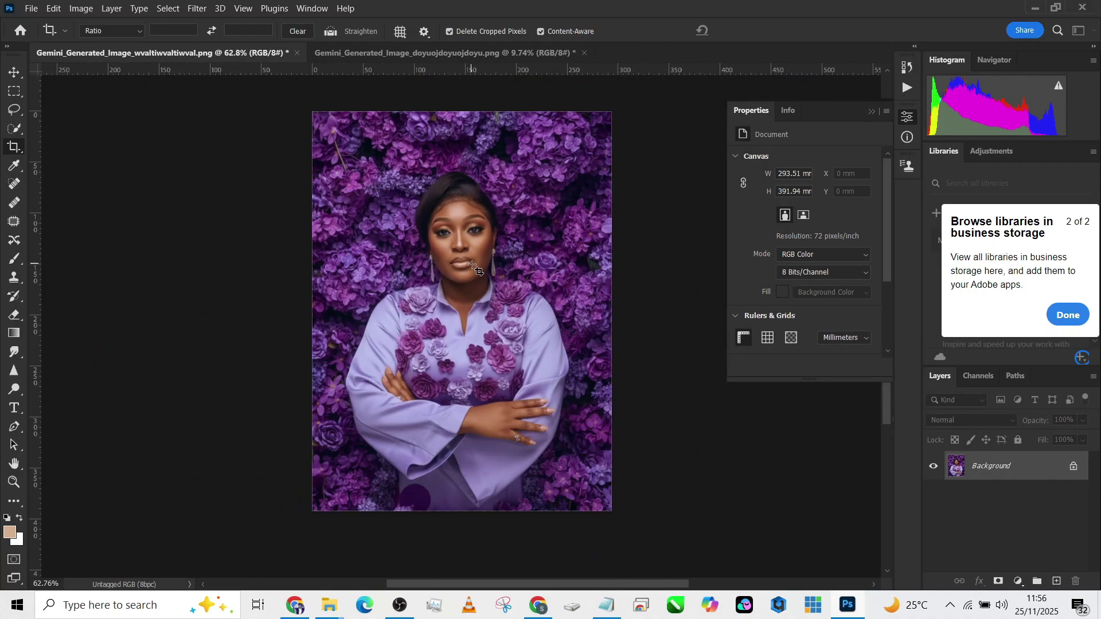
pyautogui.scroll(2, 596, 361)
pyautogui.scroll(5, 450, 232)
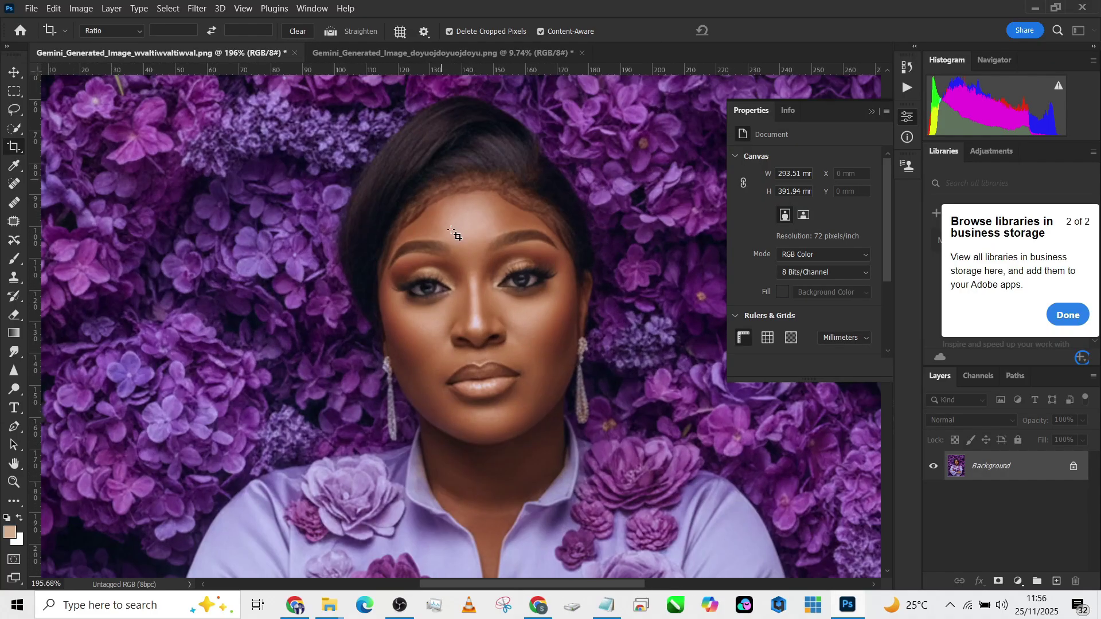
pyautogui.scroll(-2, 450, 232)
pyautogui.hotkey('ctrl', 'j')
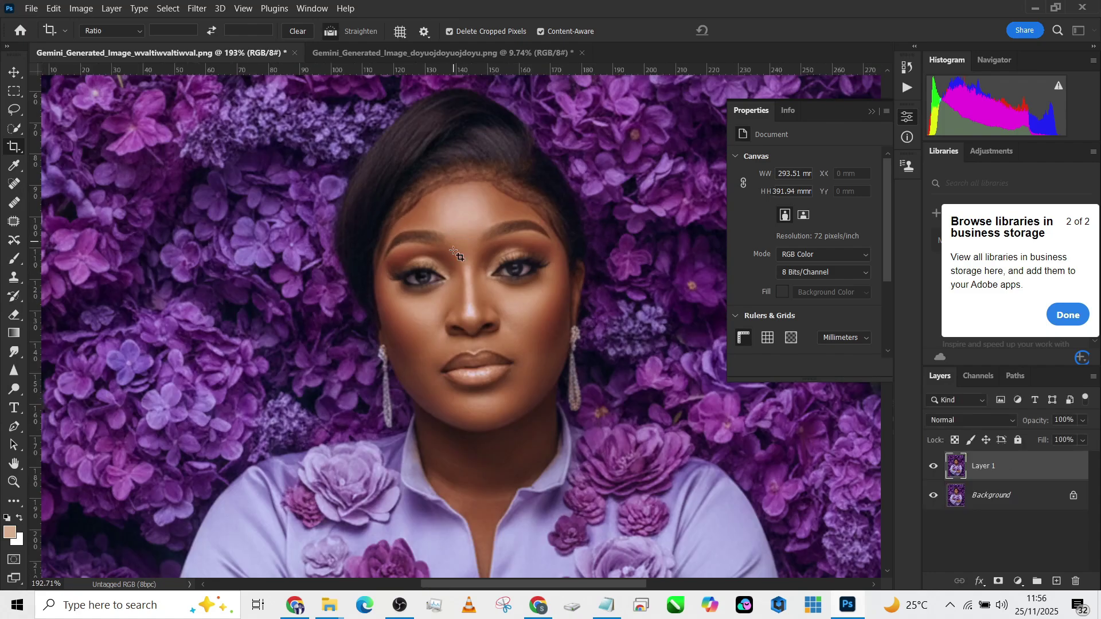
# Enlarge the image to 5000 pixels wide at a resolution of 400 pixels/inch
pyautogui.click(80, 11)
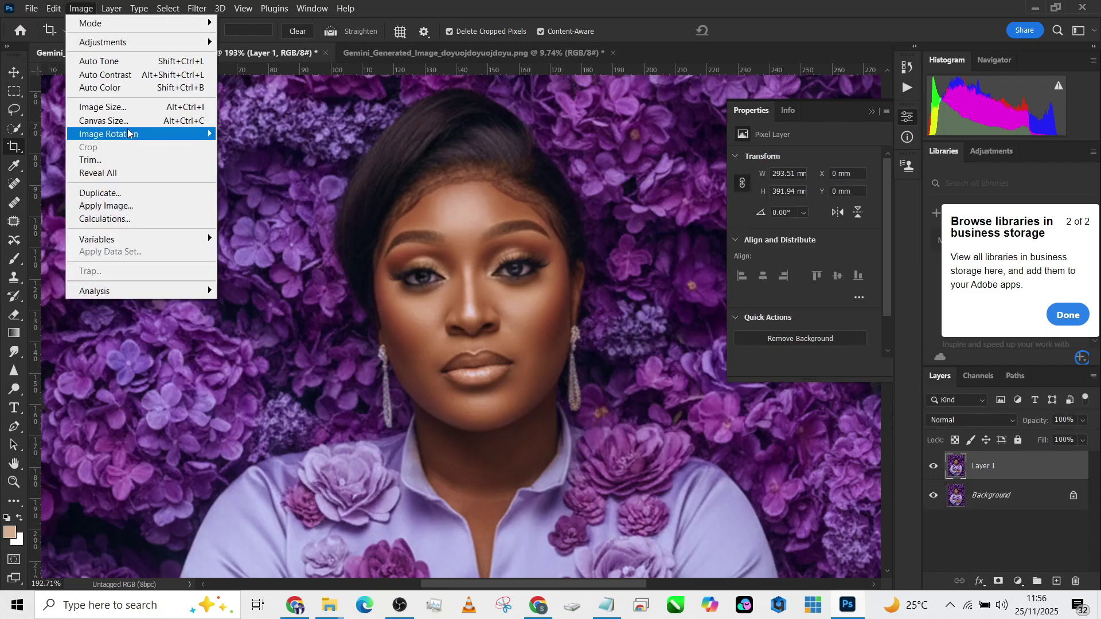
pyautogui.click(118, 109)
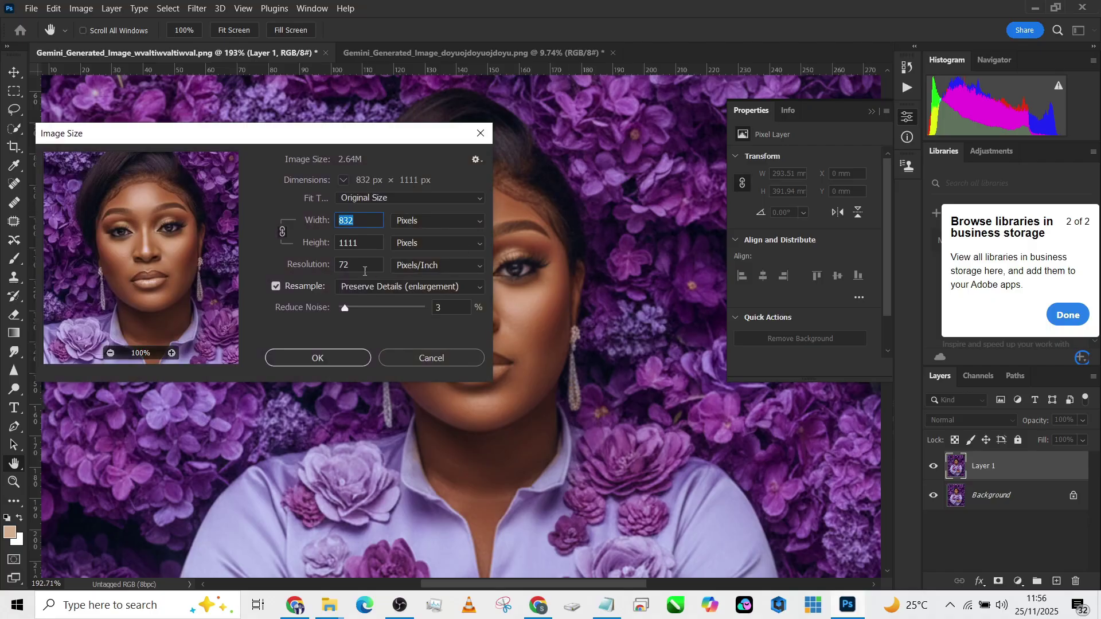
pyautogui.click(289, 266)
pyautogui.write('400')
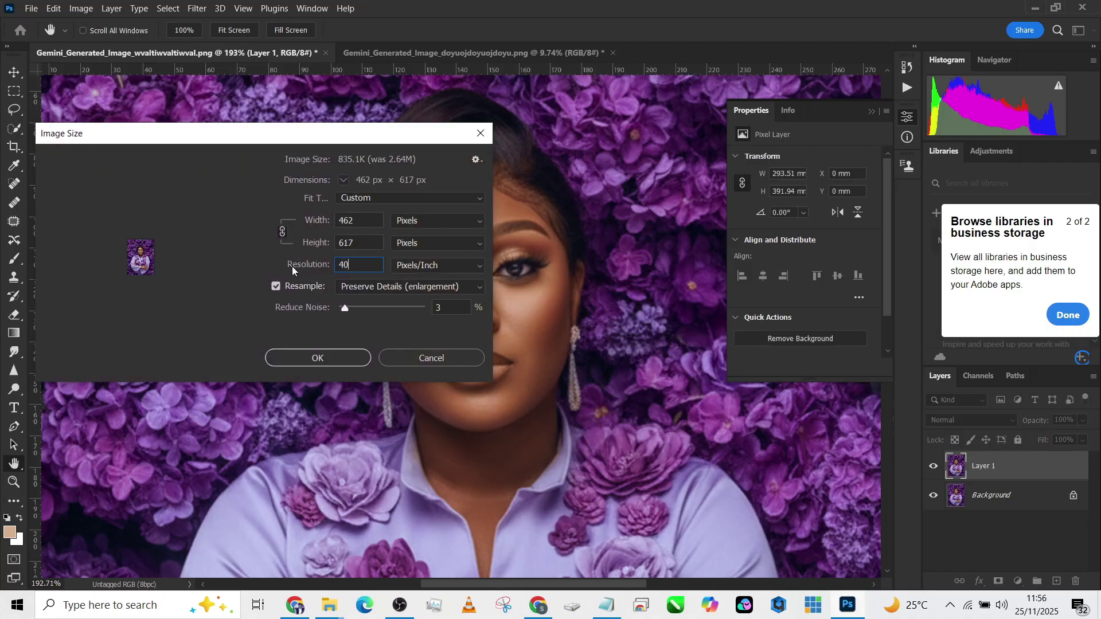
pyautogui.doubleClick(337, 220)
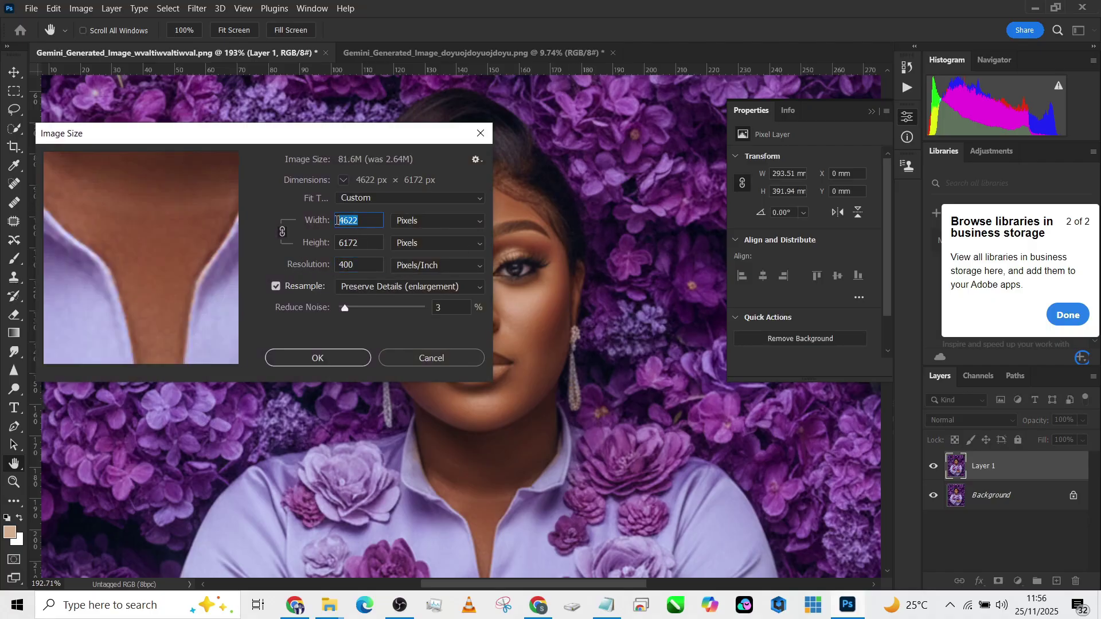
pyautogui.write('5000')
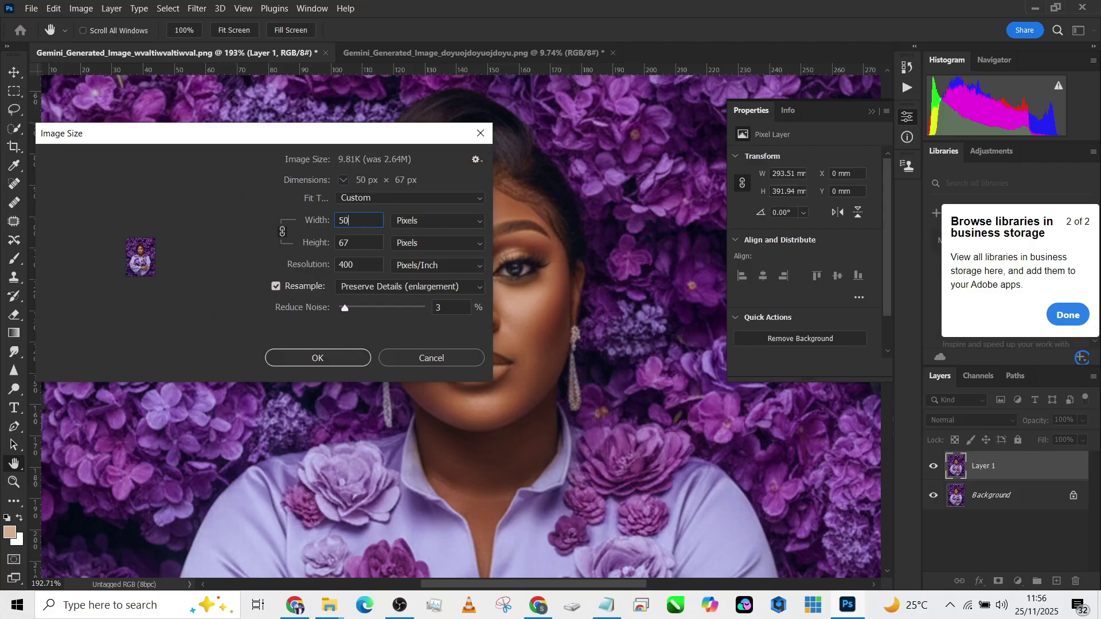
pyautogui.click(355, 358)
pyautogui.press('c')
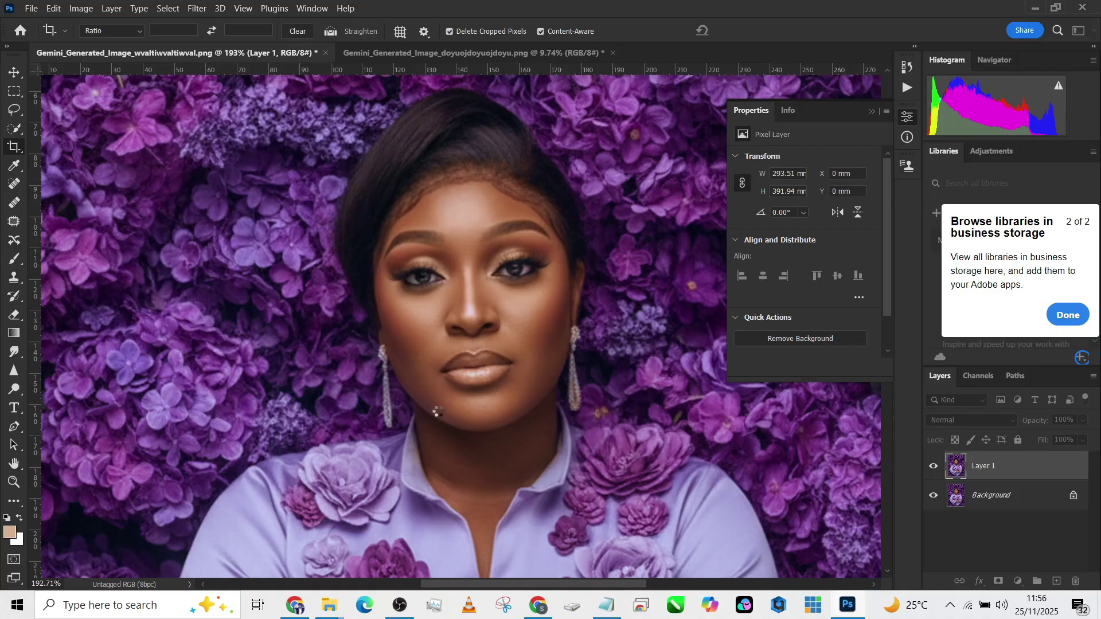
# Apply a High Pass filter with a 5.0-pixel radius to the duplicate layer above the Background
pyautogui.scroll(-5, 441, 415)
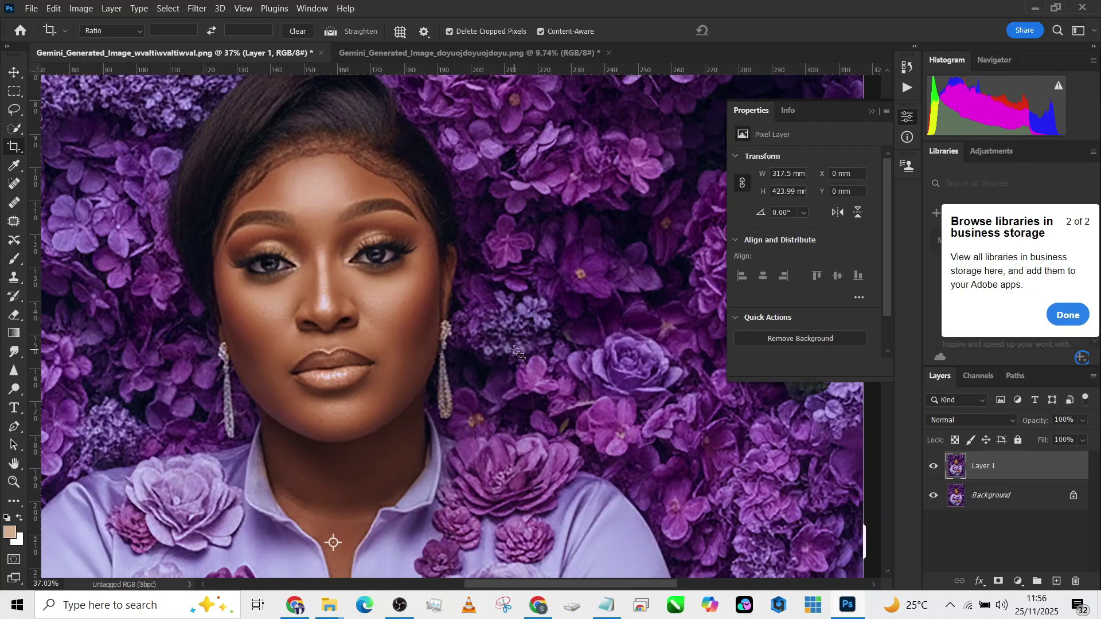
pyautogui.scroll(3, 323, 246)
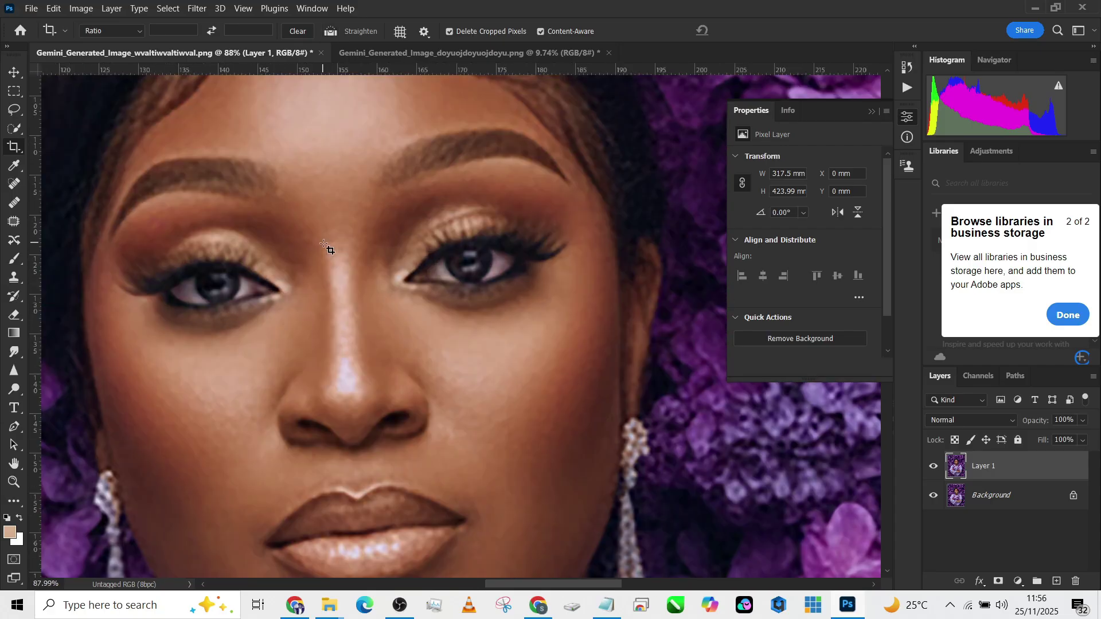
pyautogui.scroll(-5, 325, 248)
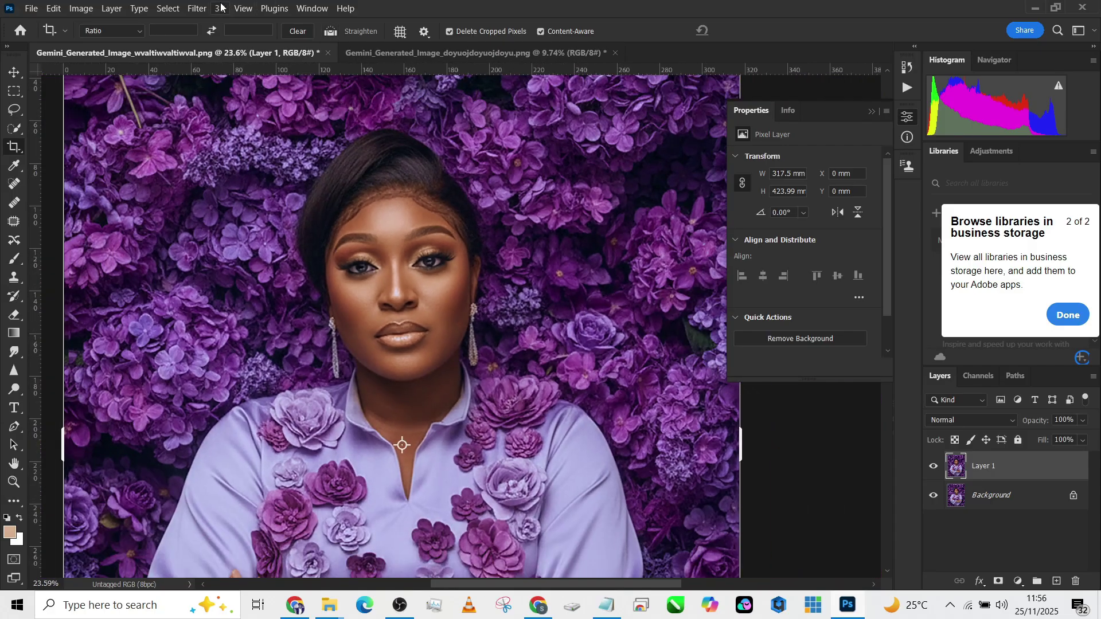
pyautogui.click(201, 9)
pyautogui.moveTo(237, 300)
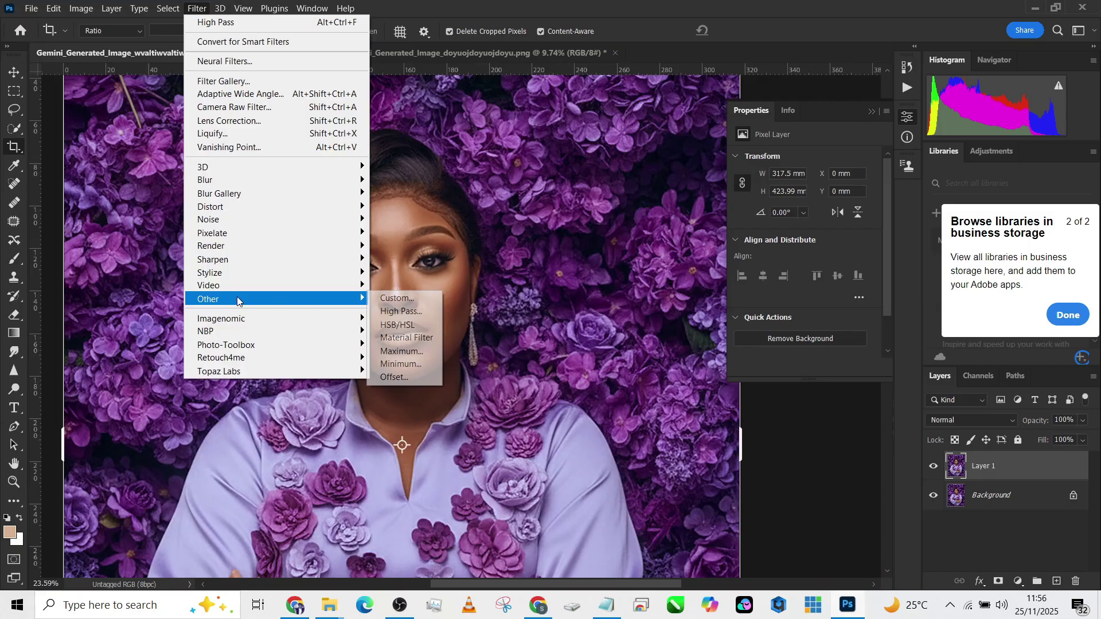
pyautogui.click(401, 311)
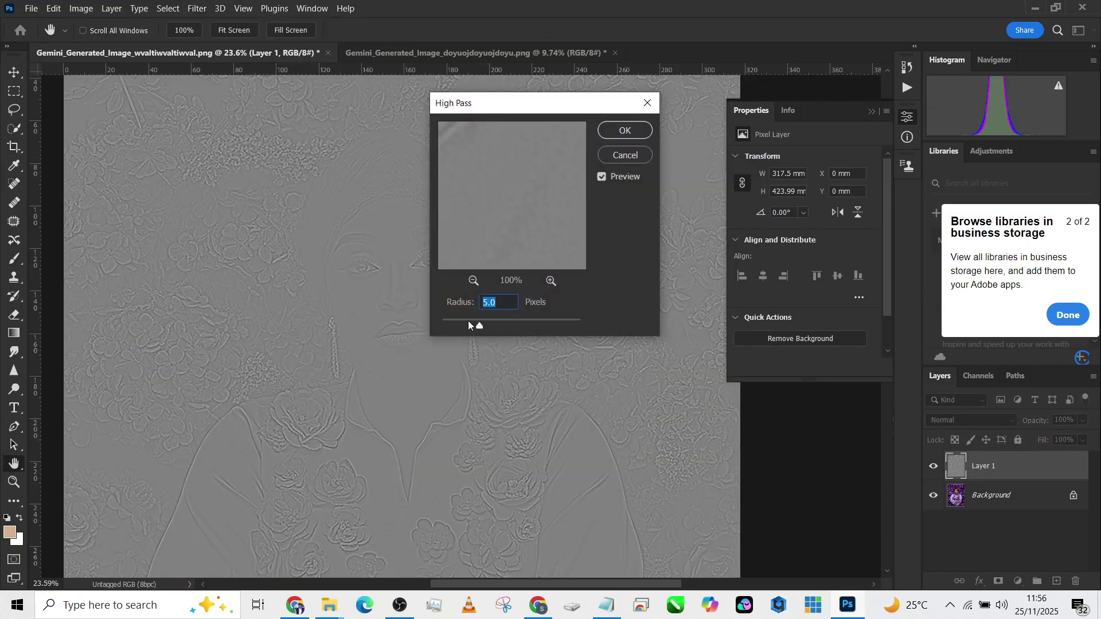
pyautogui.click(625, 130)
pyautogui.press('c')
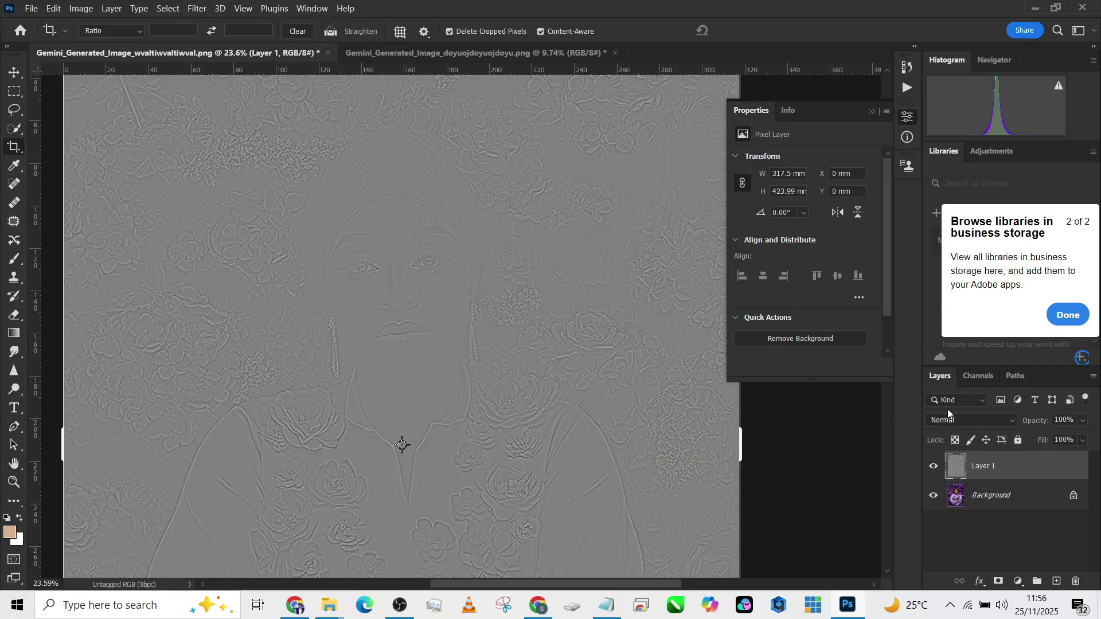
# Set the High Pass layer's blend mode to Overlay and flatten the image
pyautogui.click(954, 421)
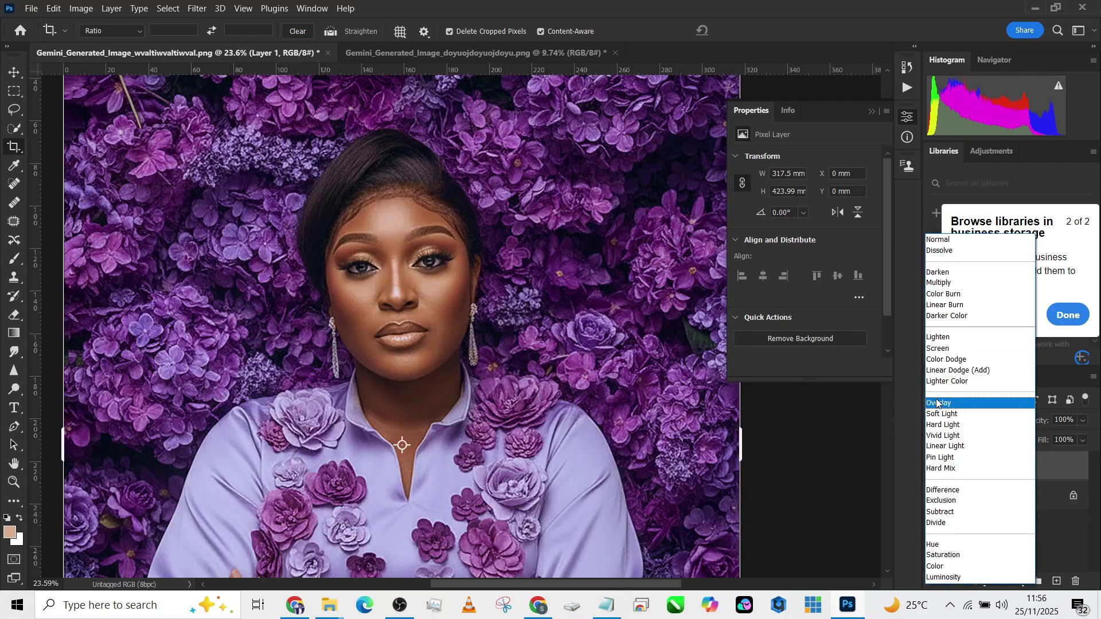
pyautogui.click(938, 401)
pyautogui.scroll(3, 401, 373)
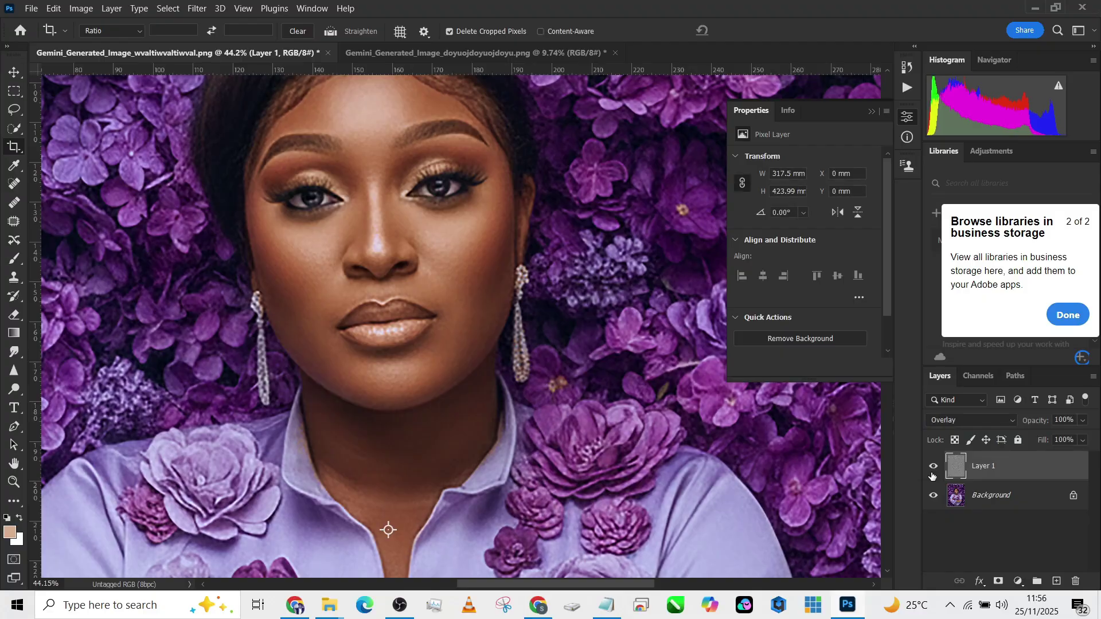
pyautogui.scroll(-4, 469, 320)
pyautogui.scroll(-2, 469, 320)
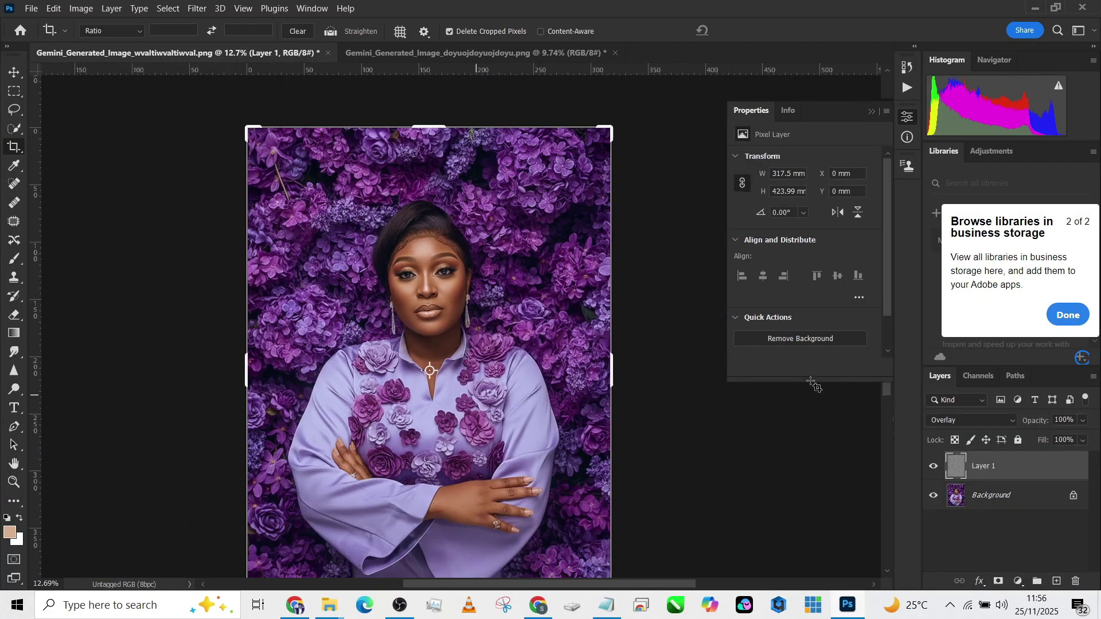
pyautogui.rightClick(1018, 498)
pyautogui.click(1003, 458)
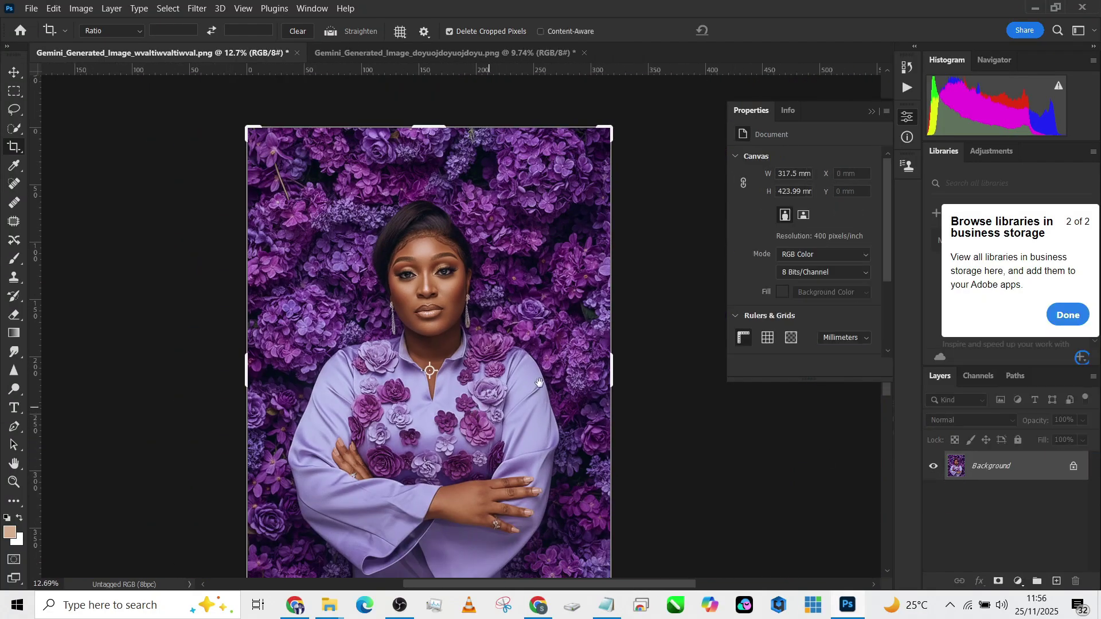
# Save a JPEG copy of the floral portrait as Gemini_Generated_Image_wvaltiwvaltiwval at quality 11
pyautogui.scroll(-1, 508, 355)
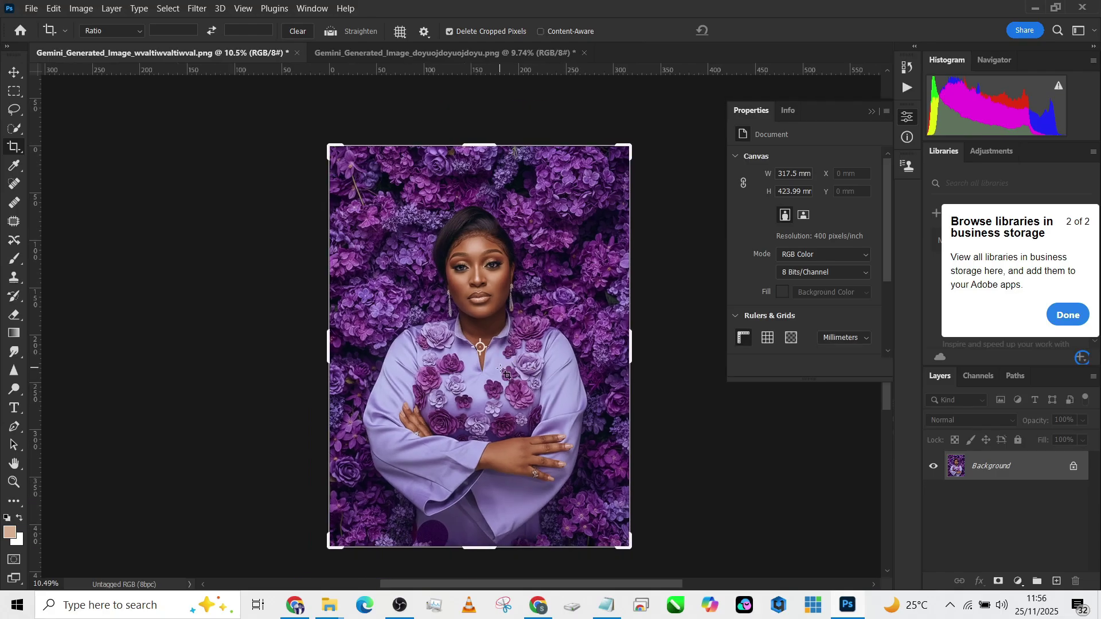
pyautogui.hotkey('ctrl', 'alt', 's')
pyautogui.press('Tab')
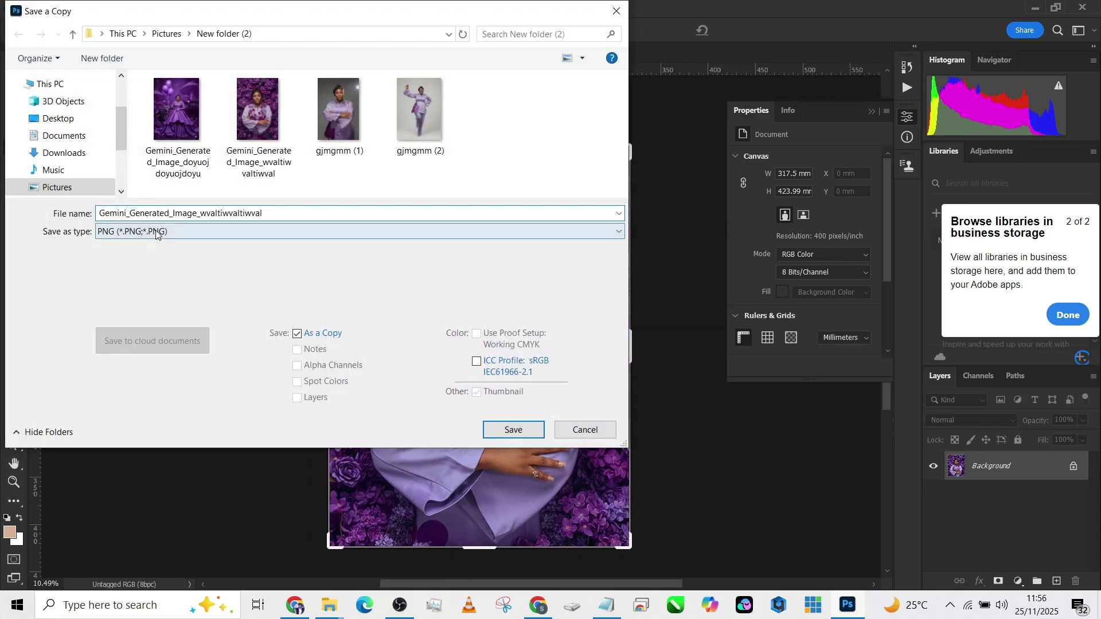
pyautogui.click(172, 231)
pyautogui.click(168, 349)
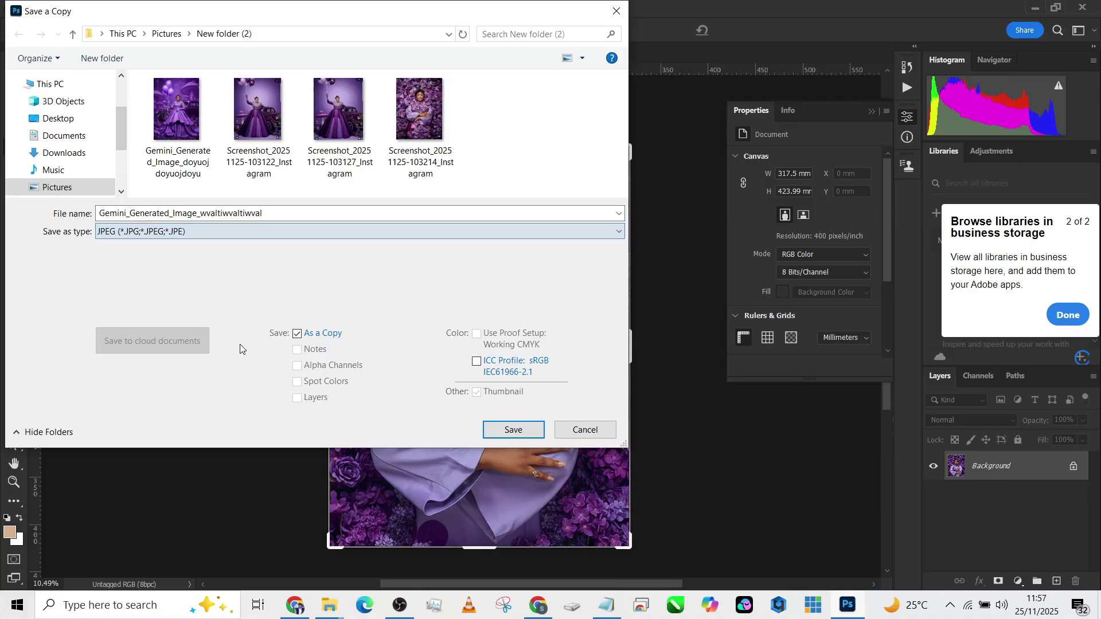
pyautogui.click(513, 432)
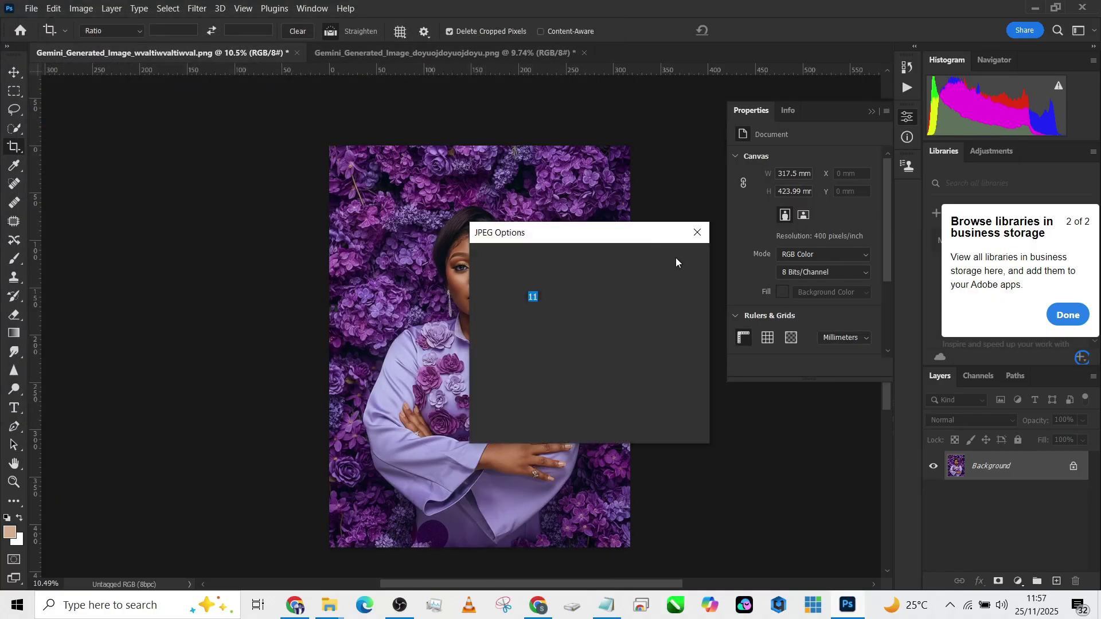
pyautogui.click(675, 260)
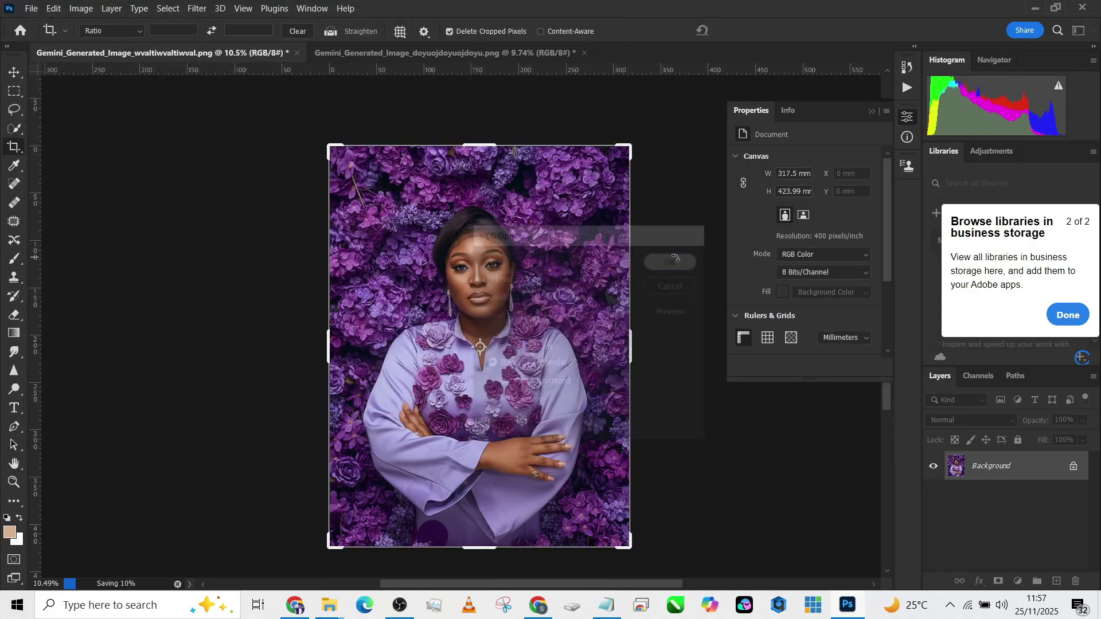
# In File Explorer, move the Instagram screenshots 103127 and 103214 and the two unedited Gemini images into a new subfolder
pyautogui.click(1035, 8)
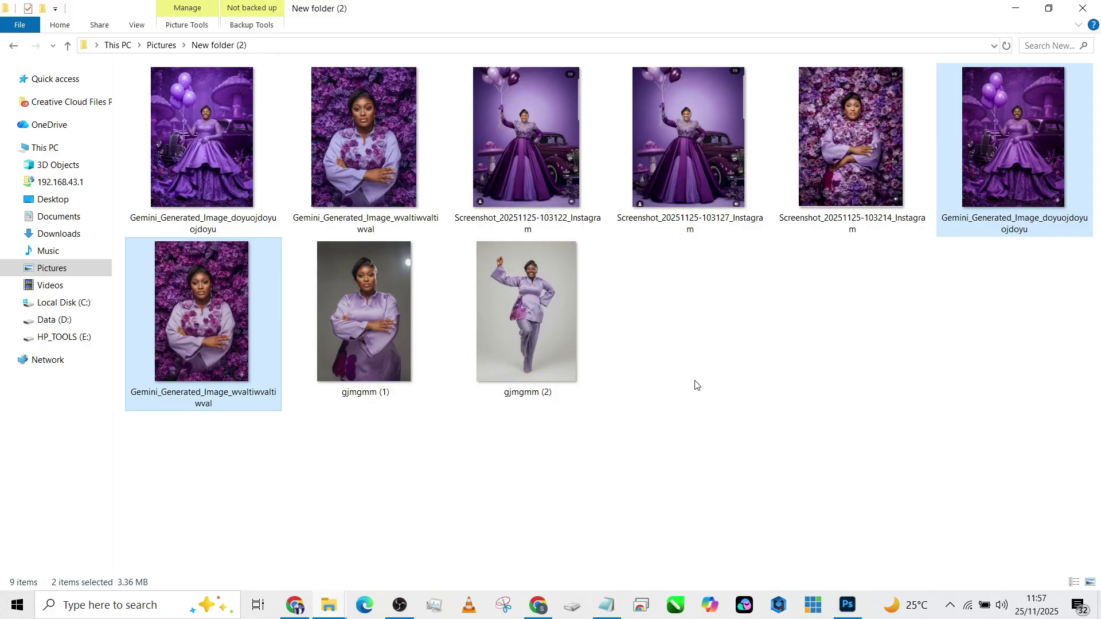
pyautogui.click(691, 175)
pyautogui.keyDown('ctrl'); pyautogui.click(886, 163); pyautogui.keyUp('ctrl')
pyautogui.keyDown('ctrl'); pyautogui.click(1033, 165); pyautogui.keyUp('ctrl')
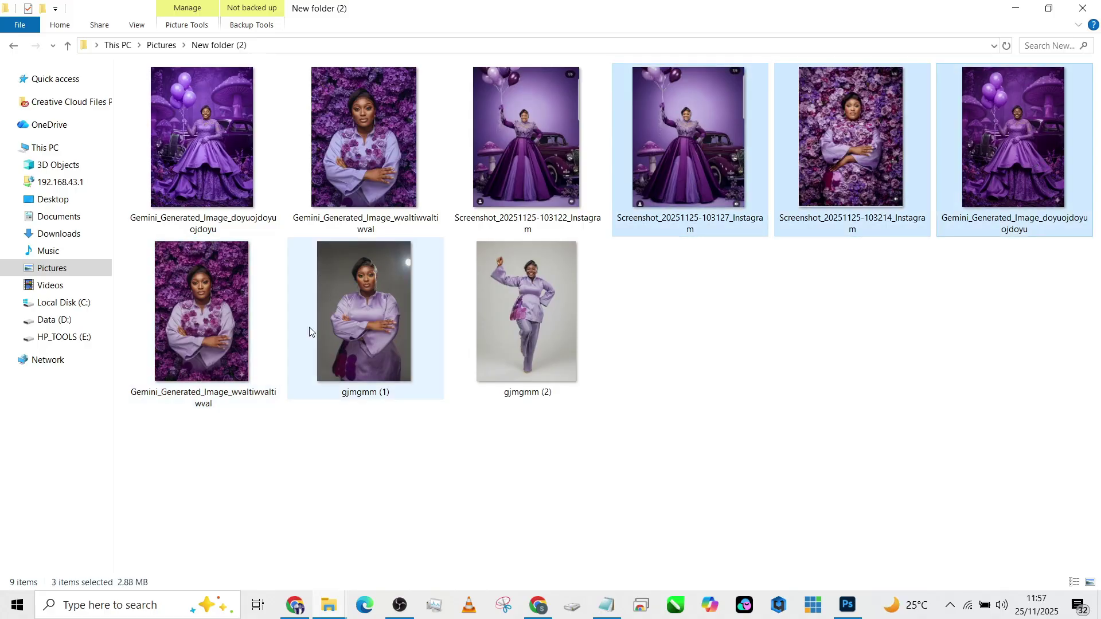
pyautogui.keyDown('ctrl'); pyautogui.click(230, 311); pyautogui.keyUp('ctrl')
pyautogui.rightClick(231, 310)
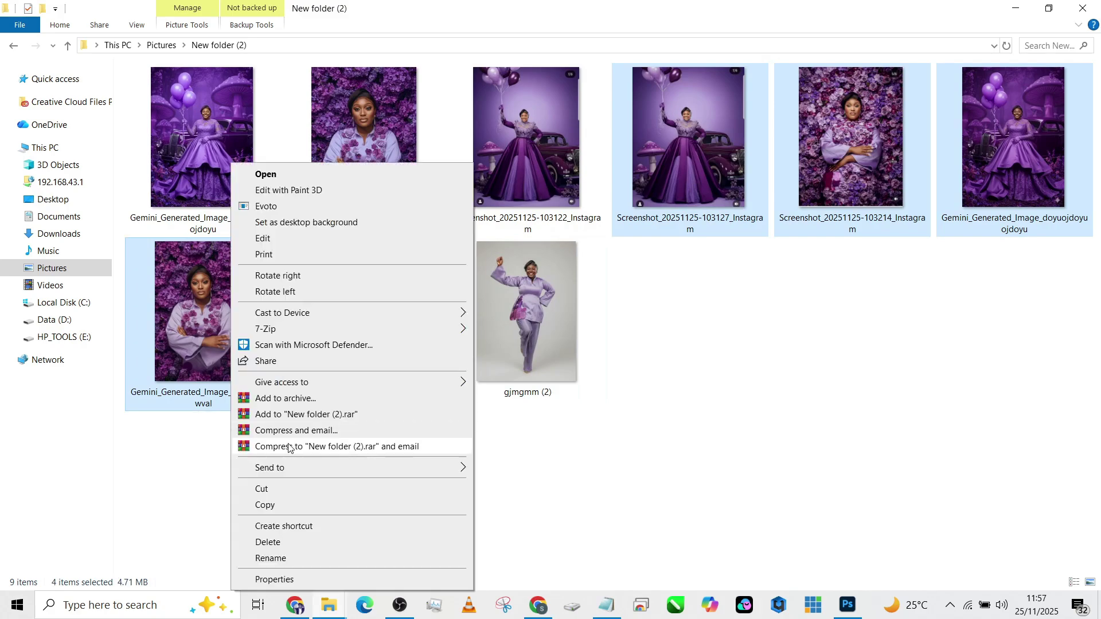
pyautogui.click(280, 488)
pyautogui.click(43, 9)
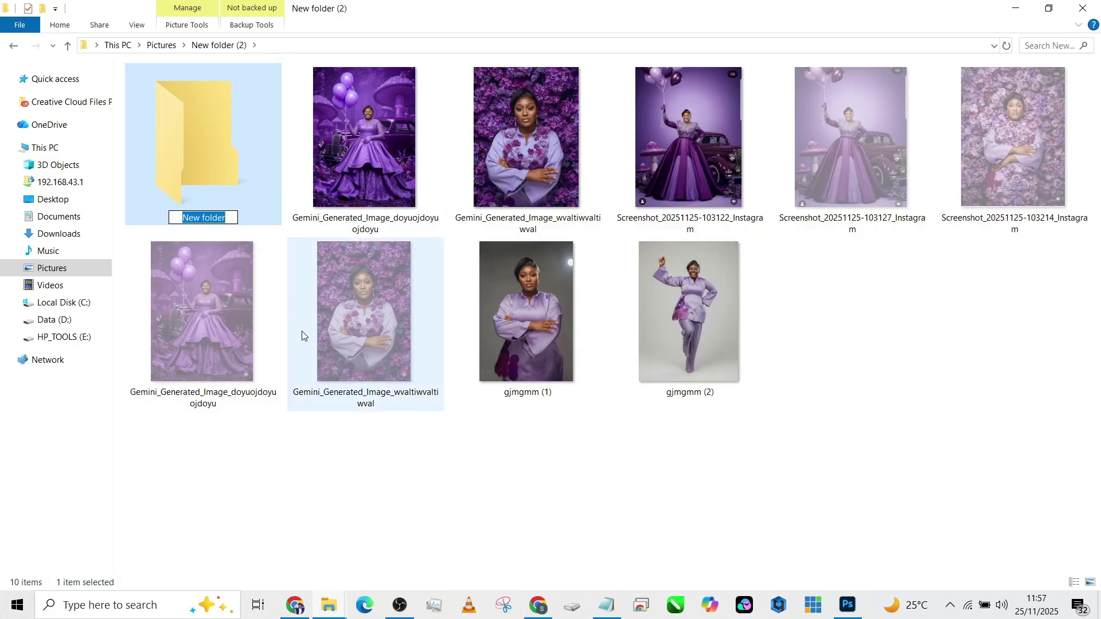
pyautogui.press('Return')
pyautogui.doubleClick(225, 175)
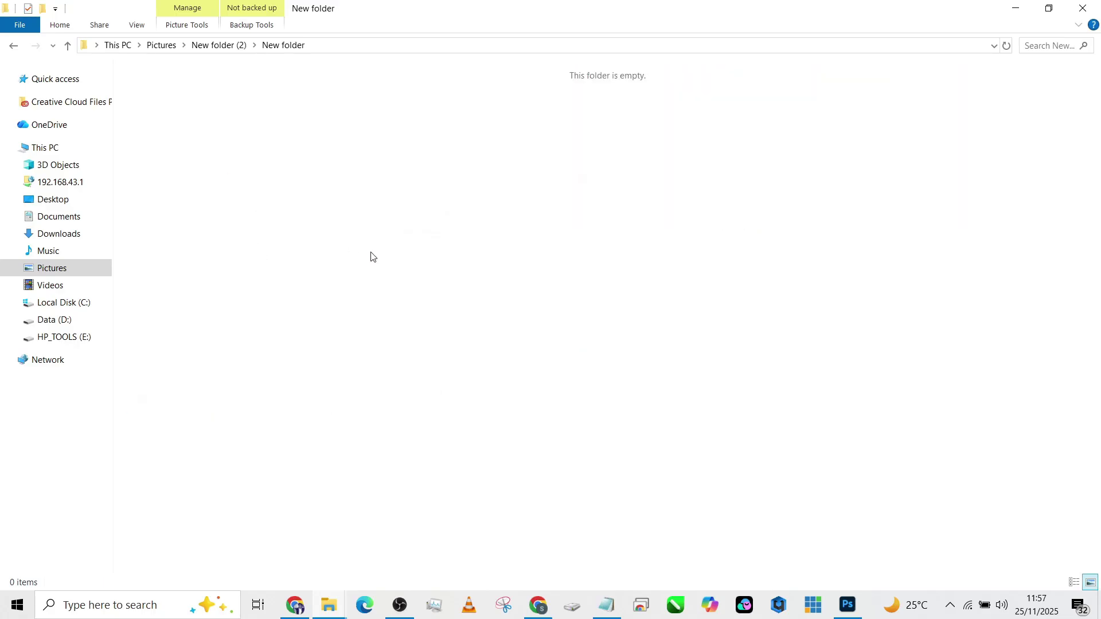
pyautogui.hotkey('ctrl', 'v')
# Move the edited fantasy portrait into the new subfolder and delete the smaller, unedited version of it there
pyautogui.click(13, 46)
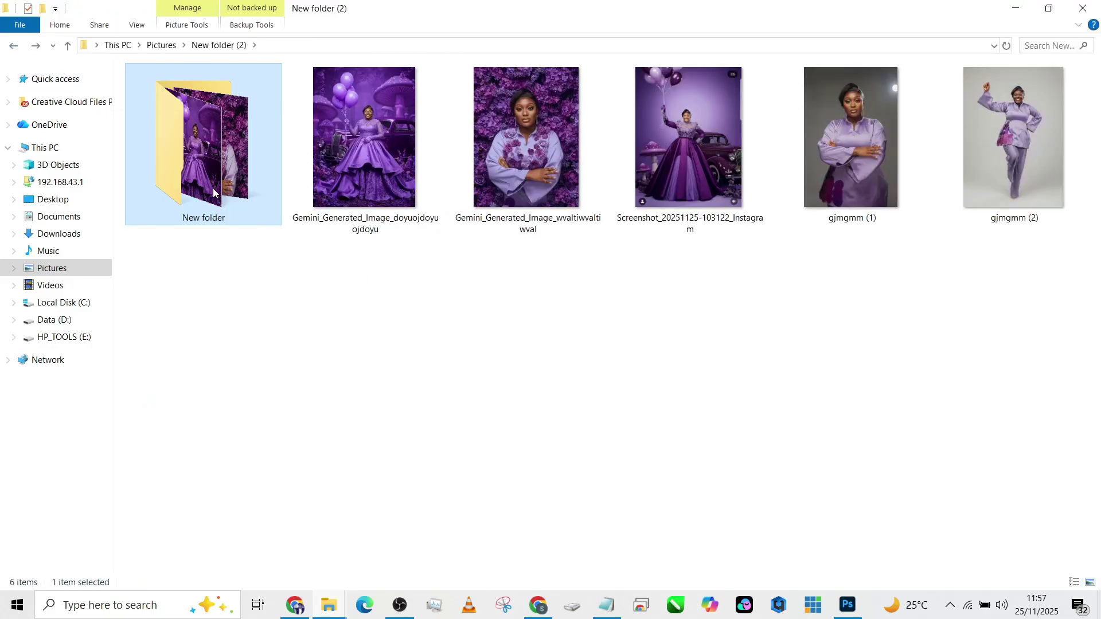
pyautogui.click(342, 181)
pyautogui.moveTo(341, 181); pyautogui.dragTo(239, 193)
pyautogui.doubleClick(232, 167)
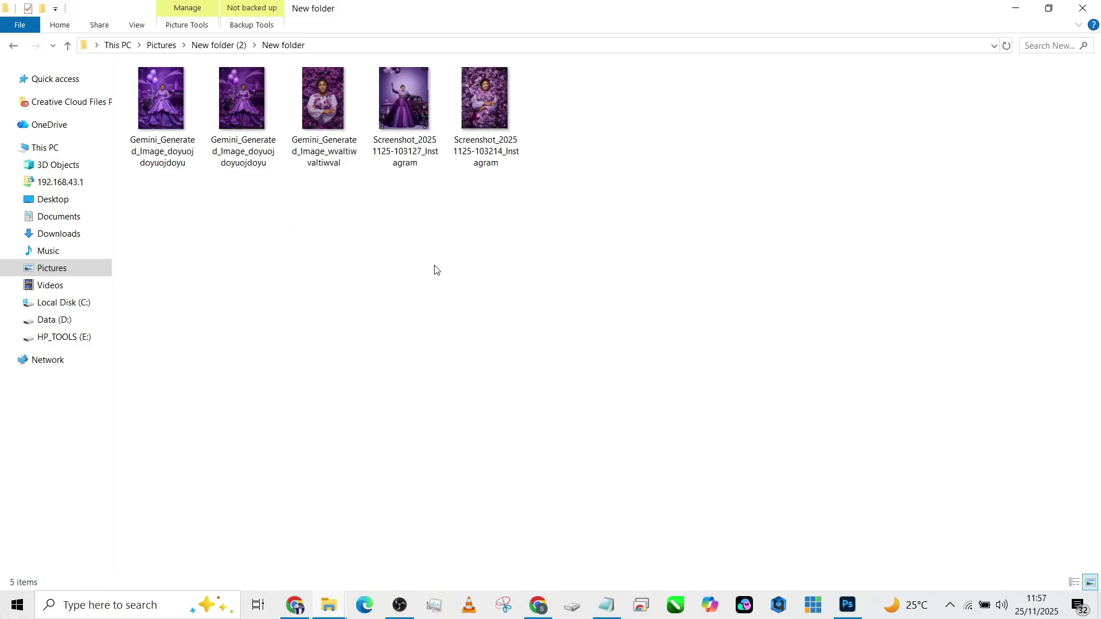
pyautogui.click(258, 111)
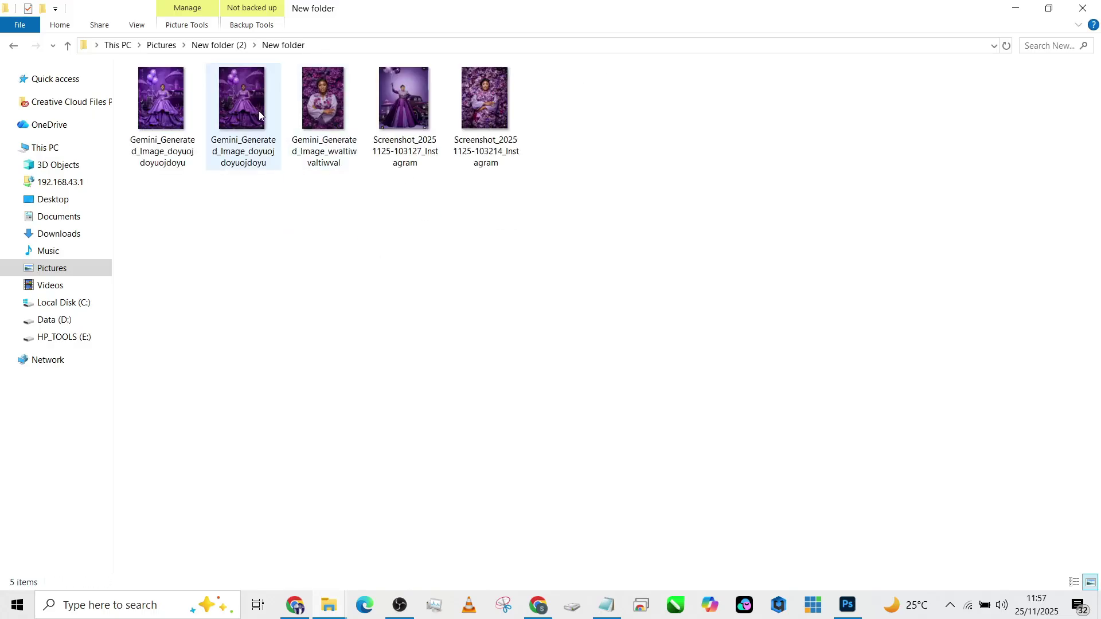
pyautogui.click(172, 109)
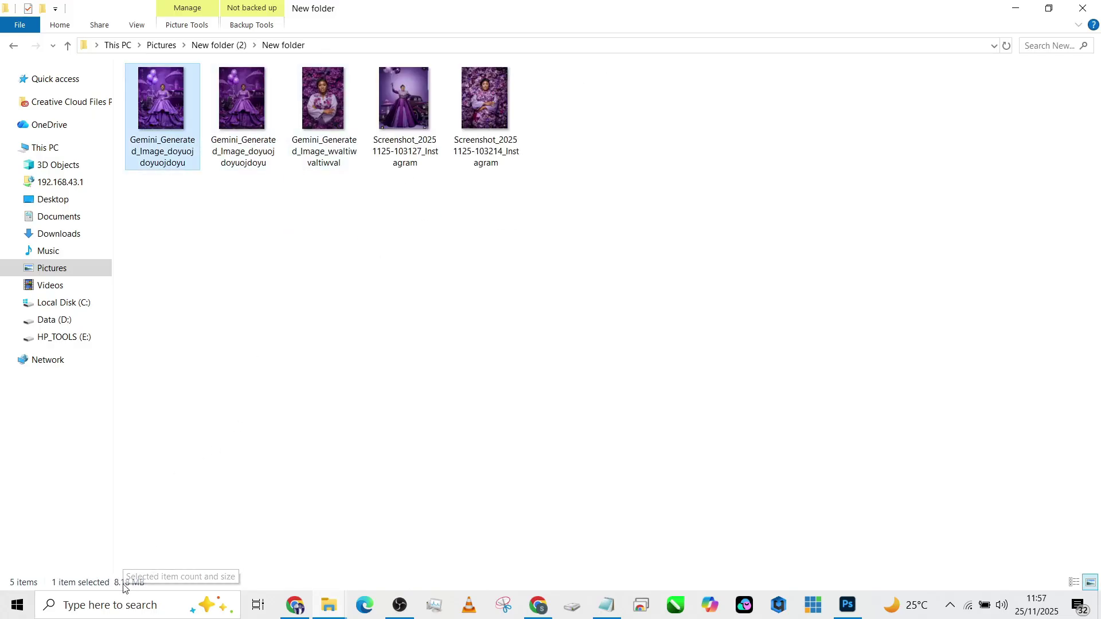
pyautogui.click(244, 130)
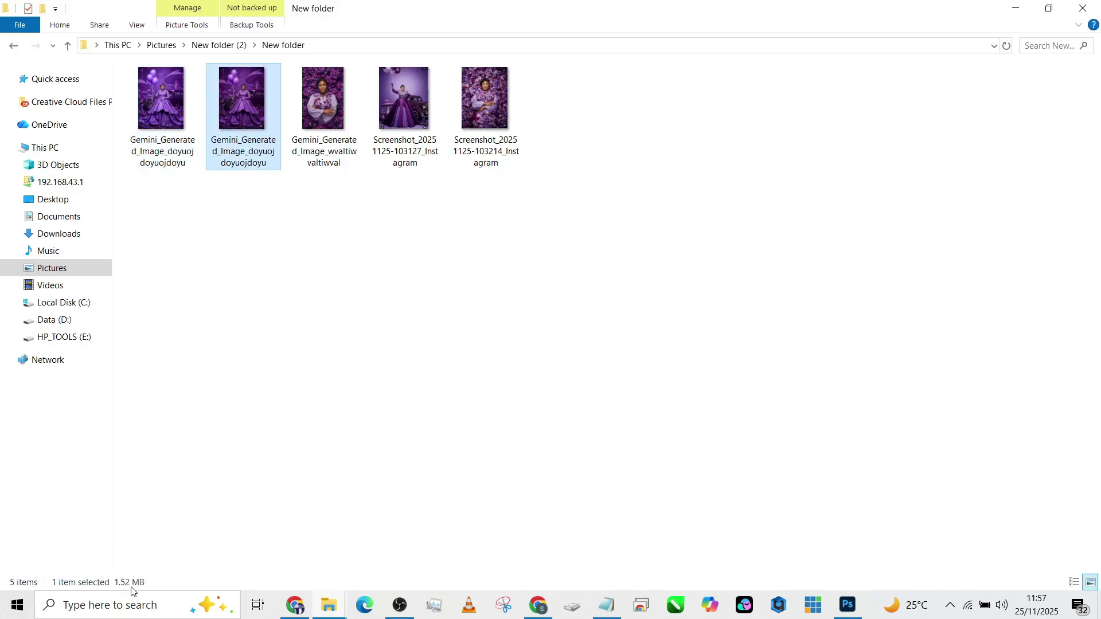
pyautogui.press('Delete')
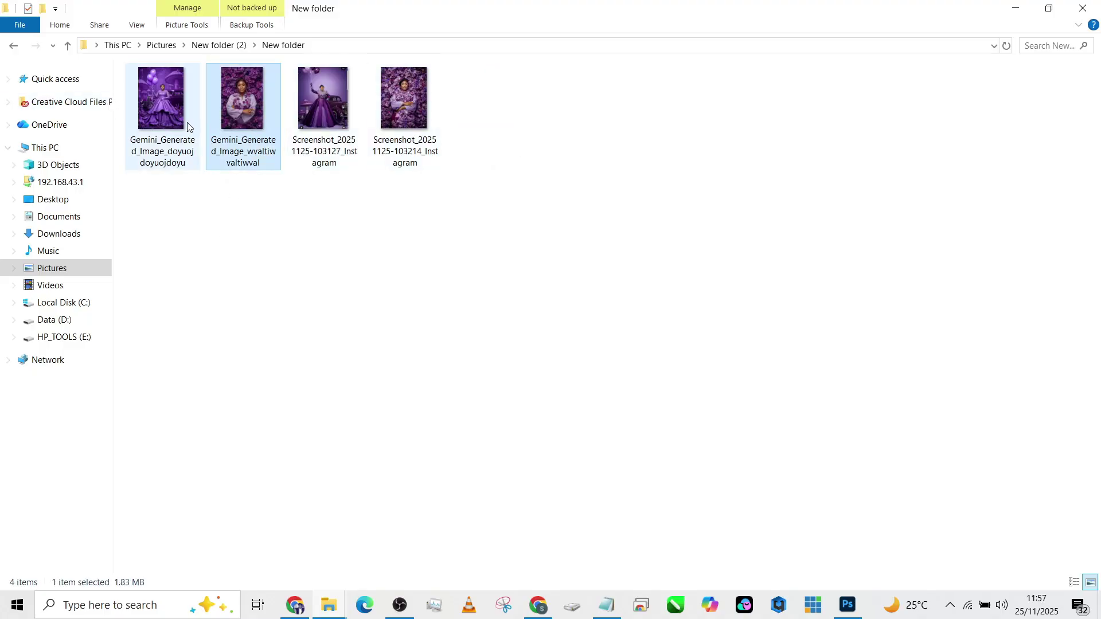
# Open the edited fantasy portrait in Photos and compare it with the Instagram screenshot 103127
pyautogui.click(165, 98)
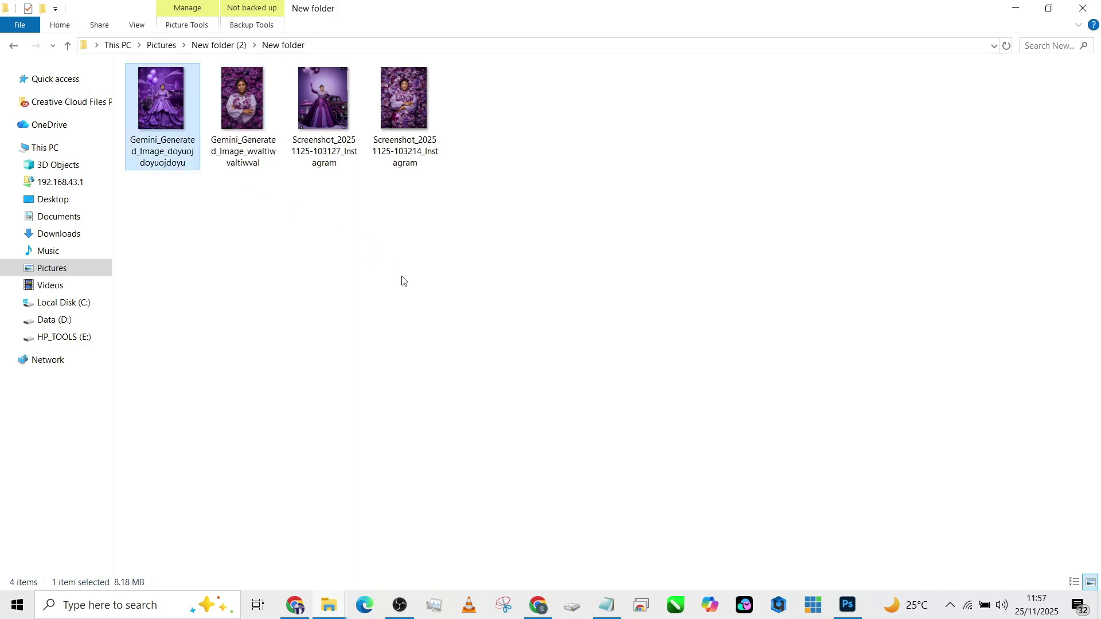
pyautogui.press('Return')
pyautogui.click(875, 126)
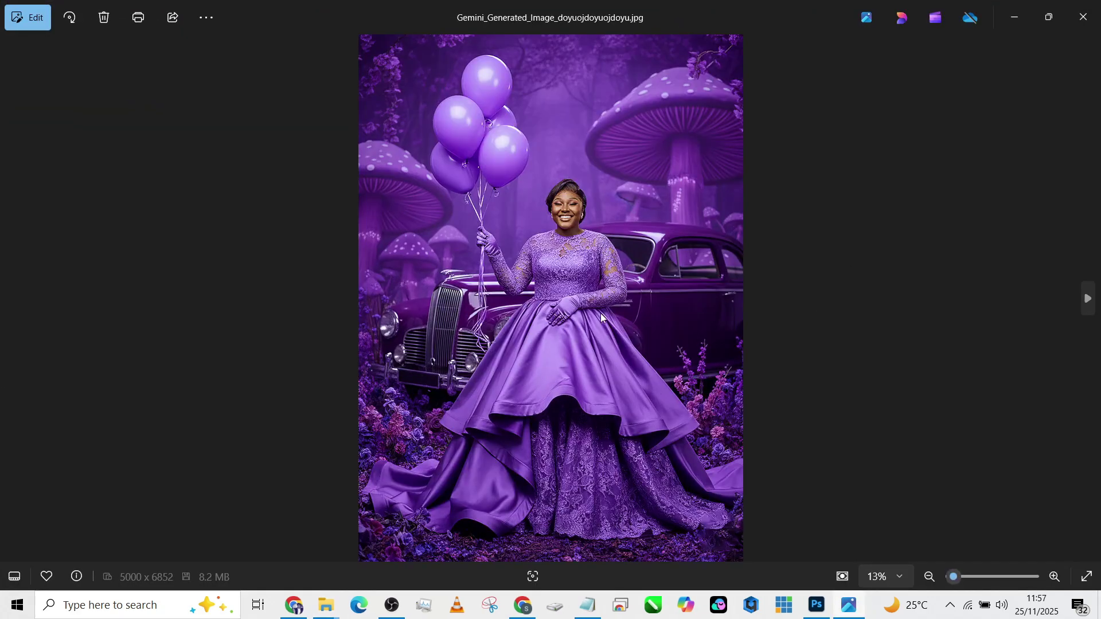
pyautogui.click(1087, 297)
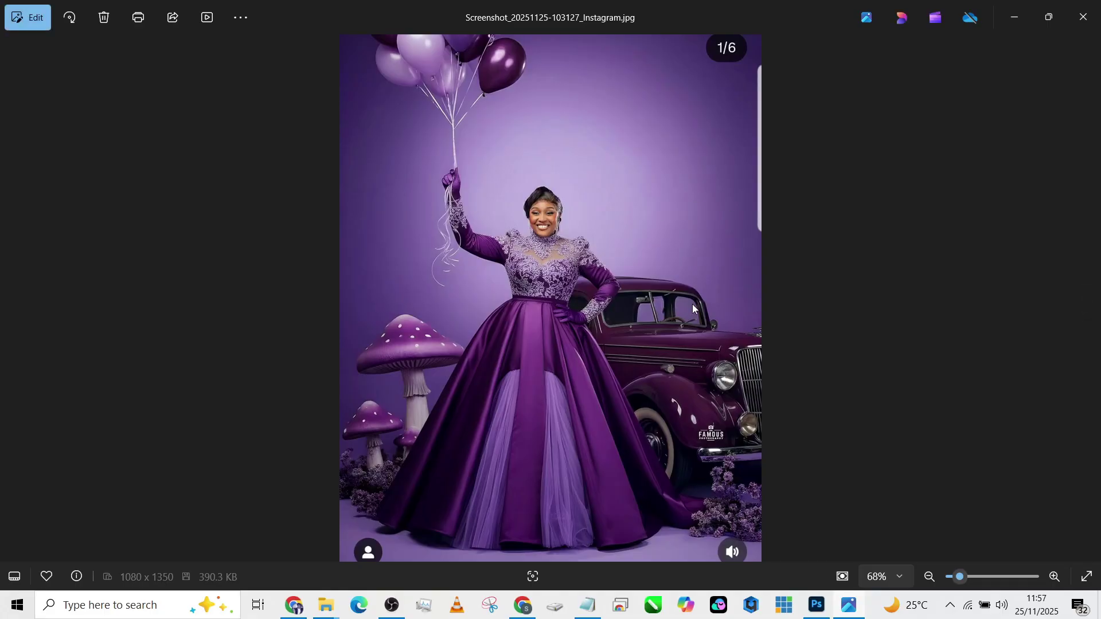
pyautogui.click(13, 299)
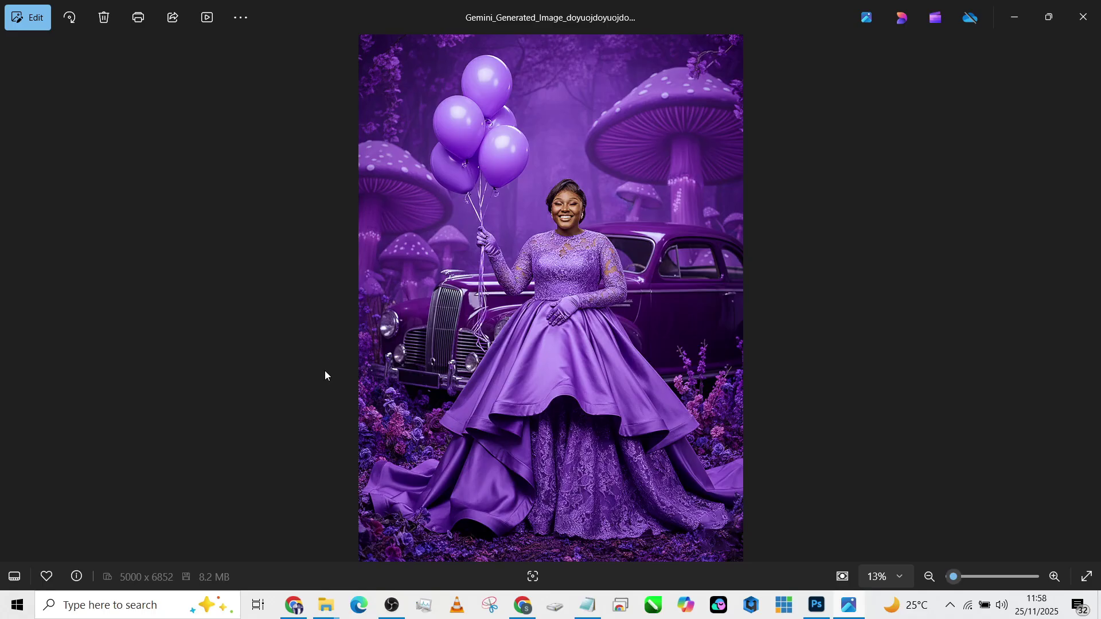
# Leaf back and forth through the subfolder's images to compare the Gemini portraits with both Instagram reference screenshots
pyautogui.press('Right')
pyautogui.press('Right')
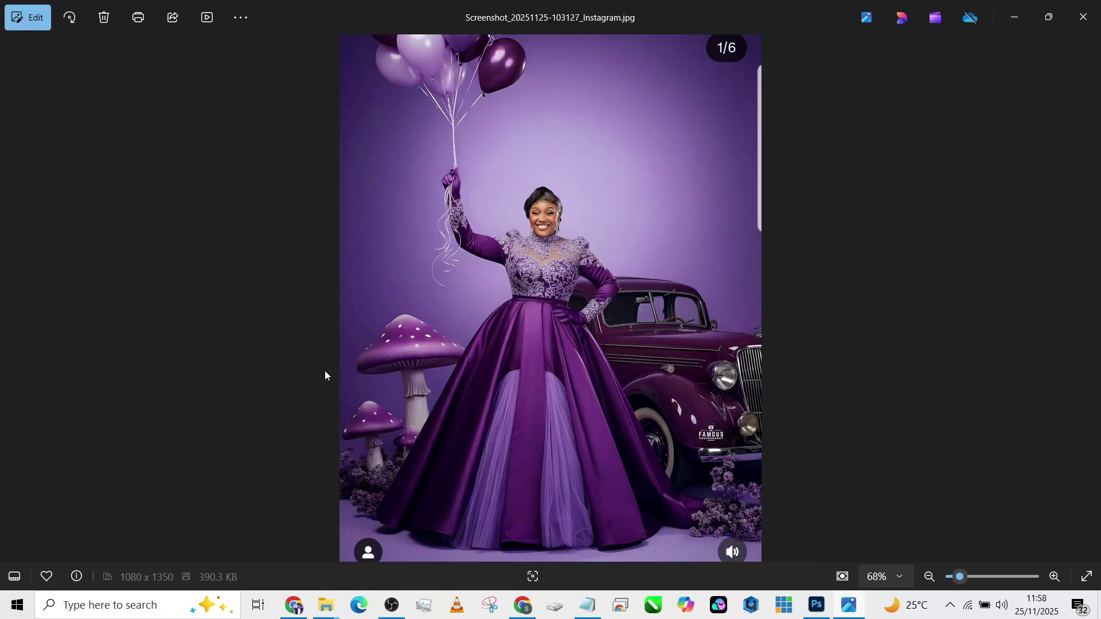
pyautogui.press('Left')
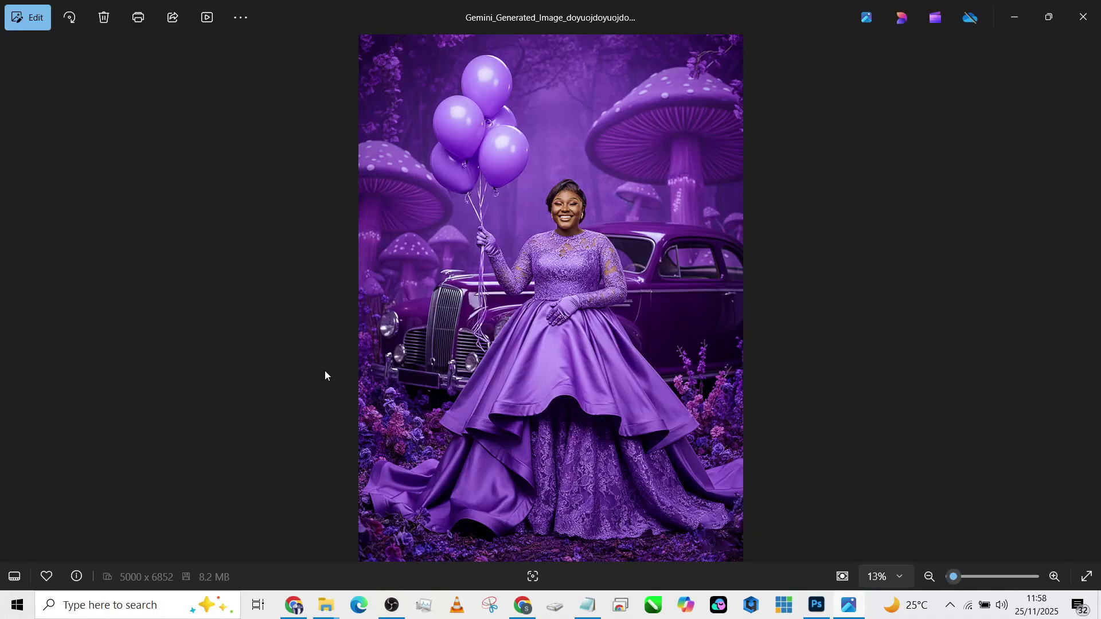
pyautogui.press('Right')
pyautogui.press('Right')
pyautogui.press('Right')
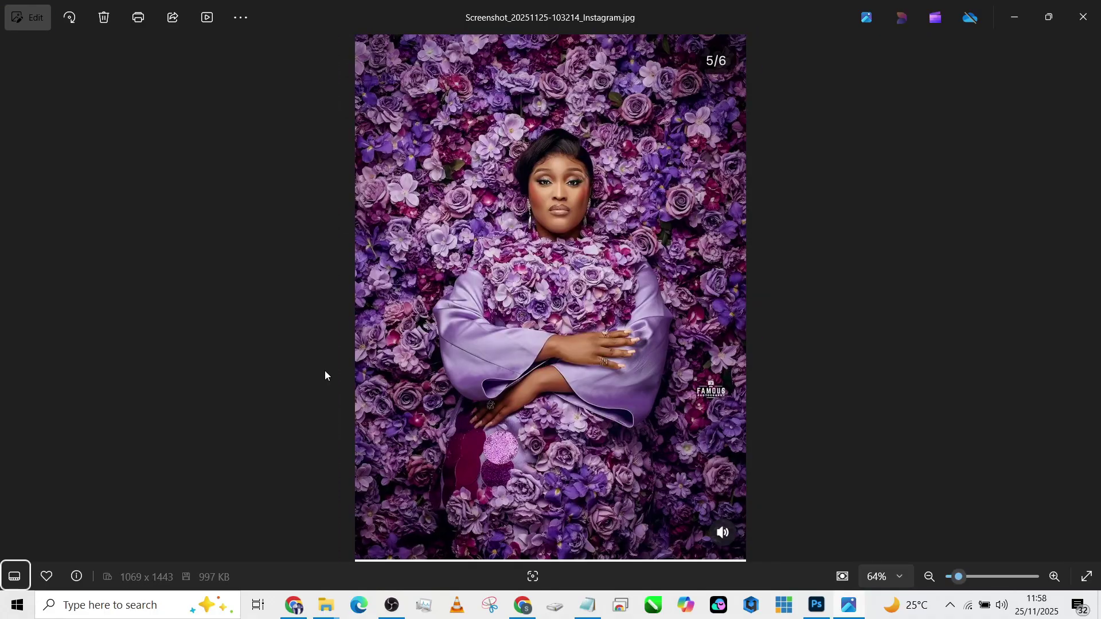
pyautogui.press('Left')
pyautogui.press('Left')
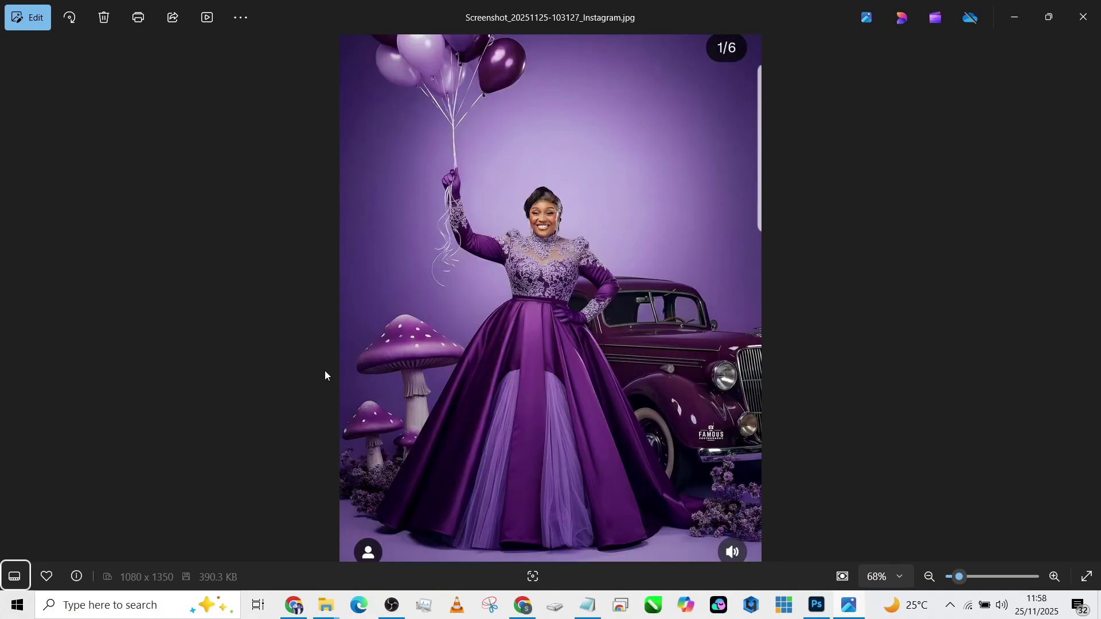